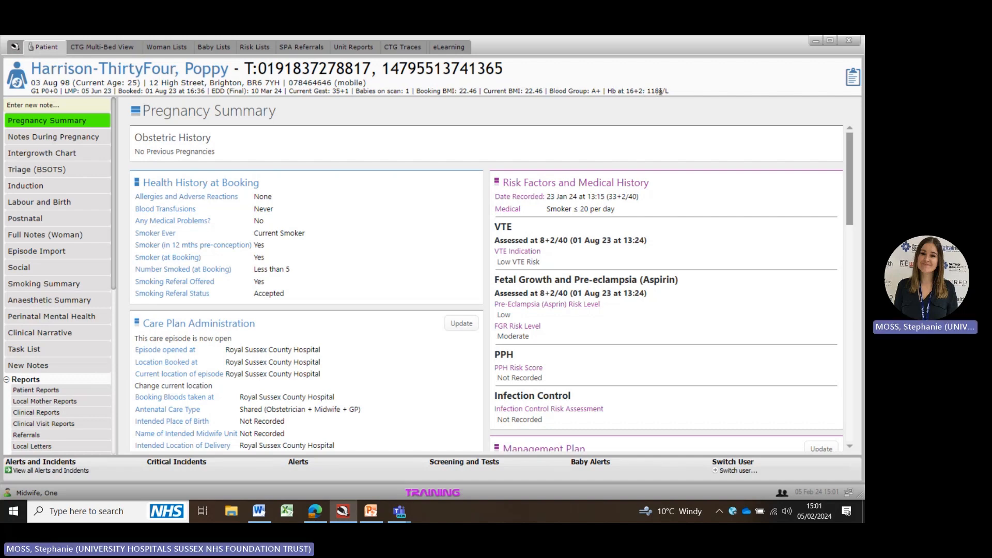
Step: Open the patient's Key Details panel, scroll through it, and close it
left_click(852, 78)
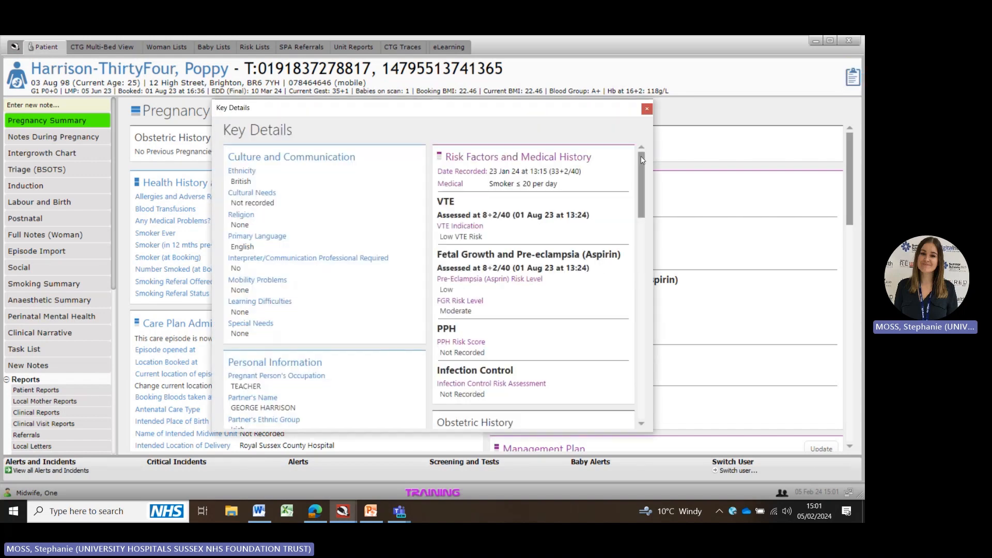
left_click_drag(641, 156, 641, 157)
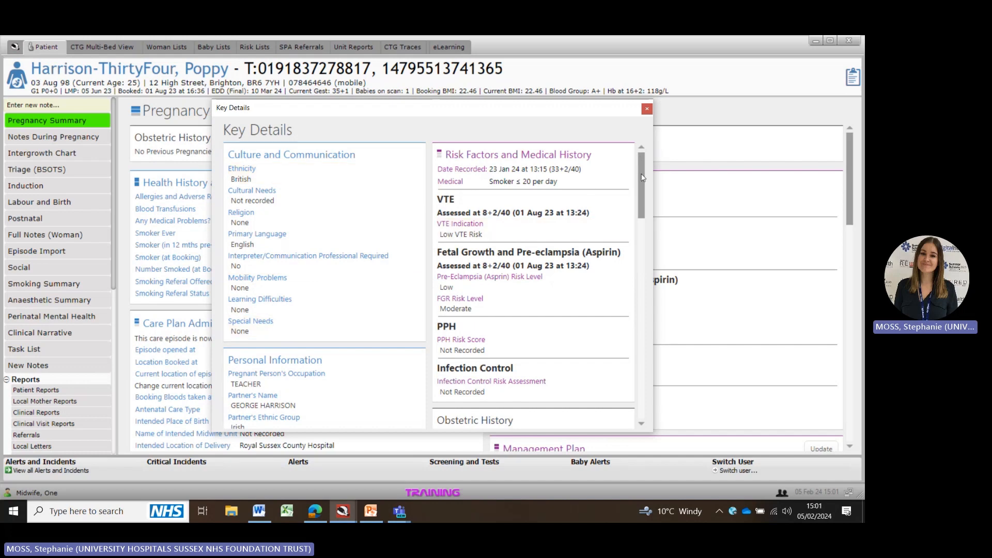
left_click_drag(643, 177, 639, 274)
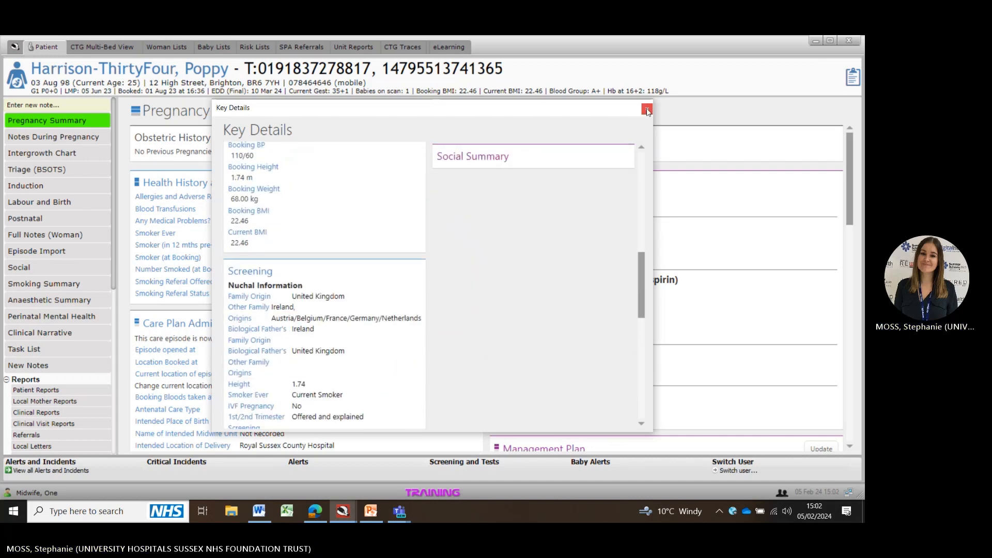
left_click(646, 109)
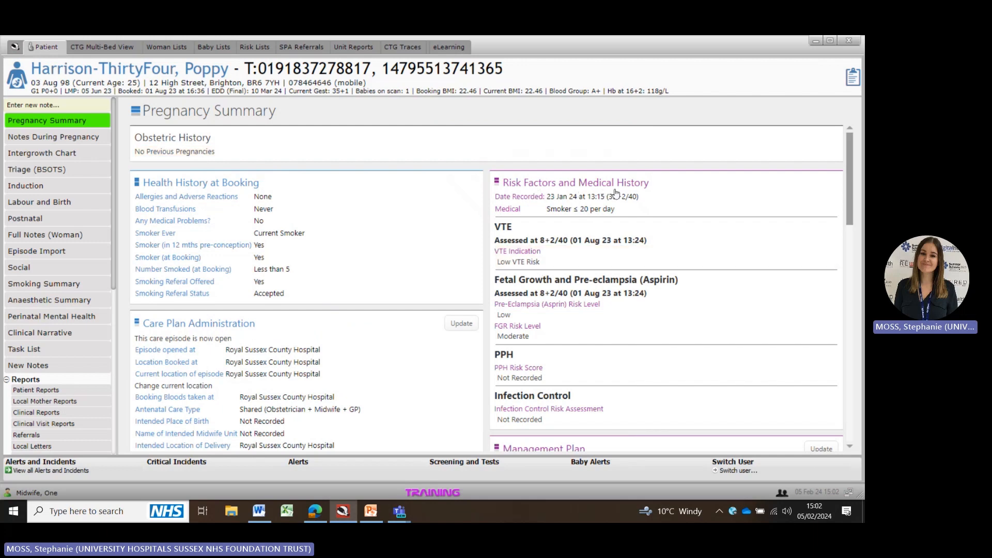
Step: Scroll through the pregnancy summary to review scan results, recommendations, circle of care and key events
left_click_drag(851, 161, 851, 201)
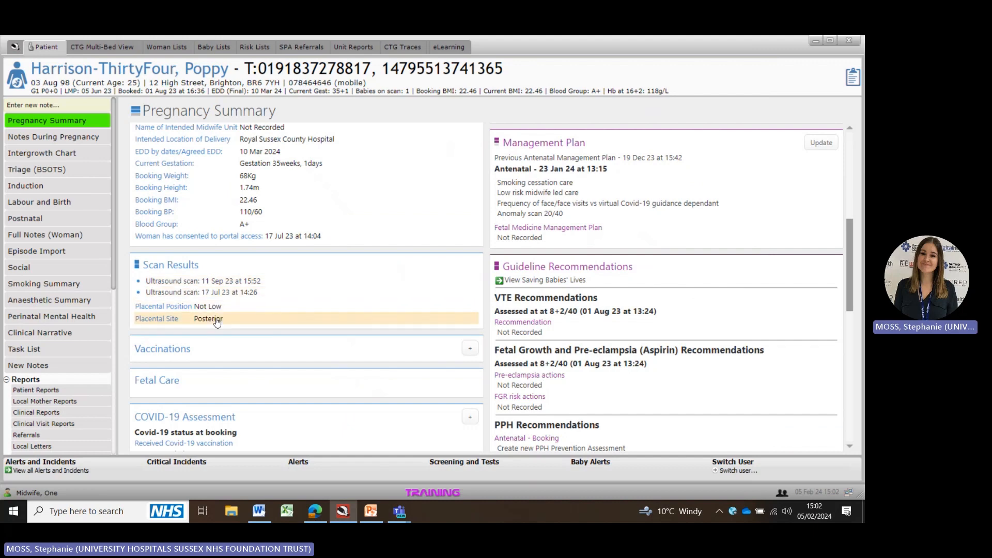
scroll(851, 274, "down", 3)
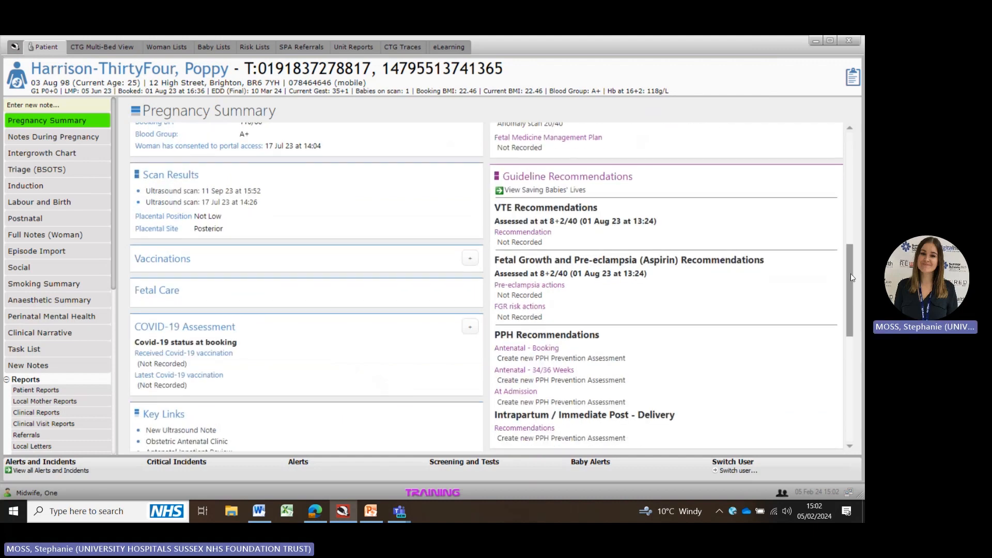
scroll(851, 277, "down", 10)
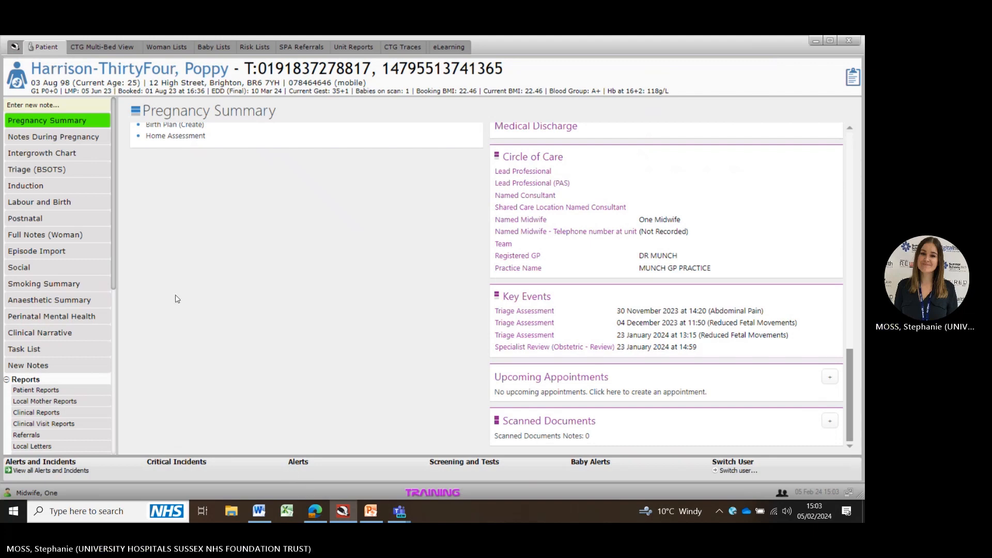
Step: Open the triage (BSOTS) record and review its Summary, MEOWS, Notes and Calls views
left_click(39, 170)
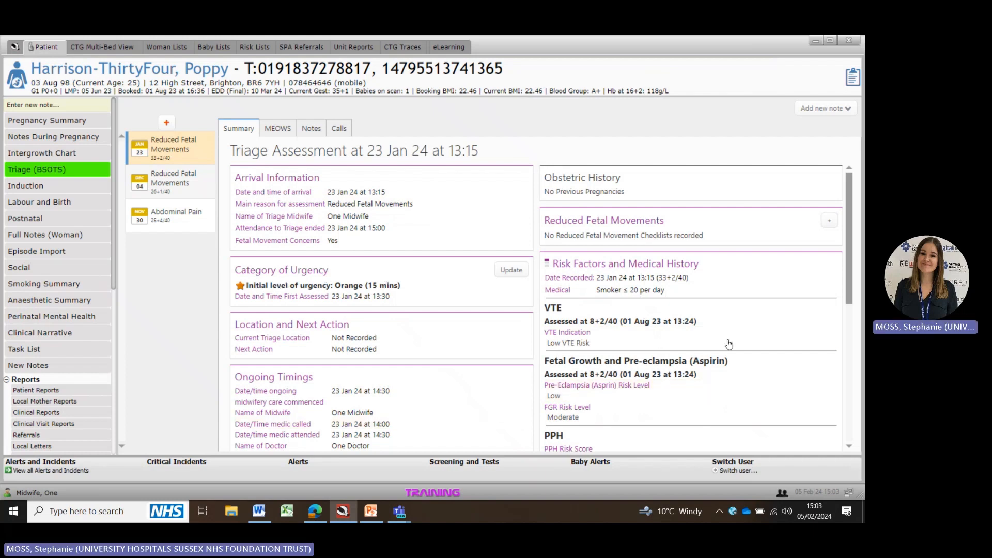
mouse_move(847, 277)
left_mouse_down()
mouse_move(851, 329)
mouse_move(849, 269)
left_mouse_up()
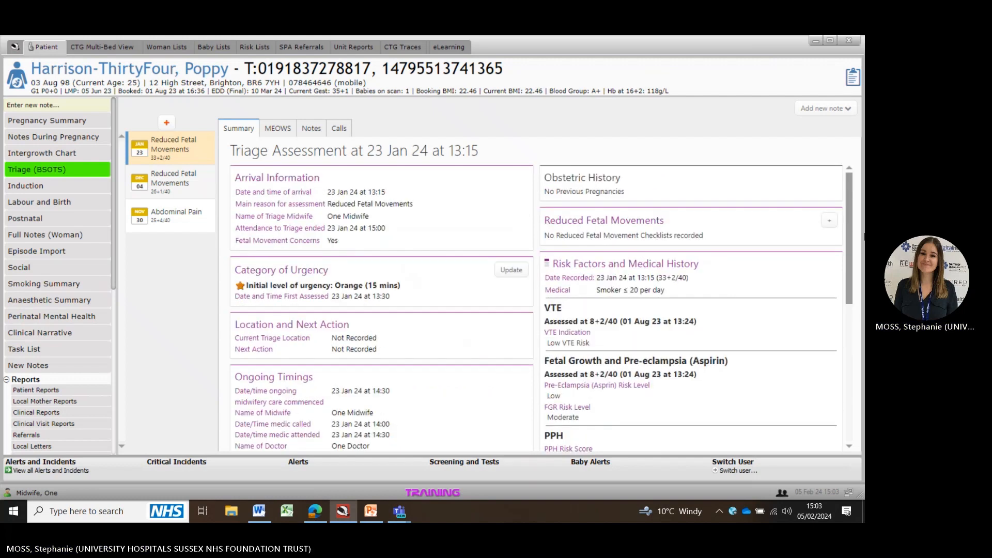
left_click(279, 129)
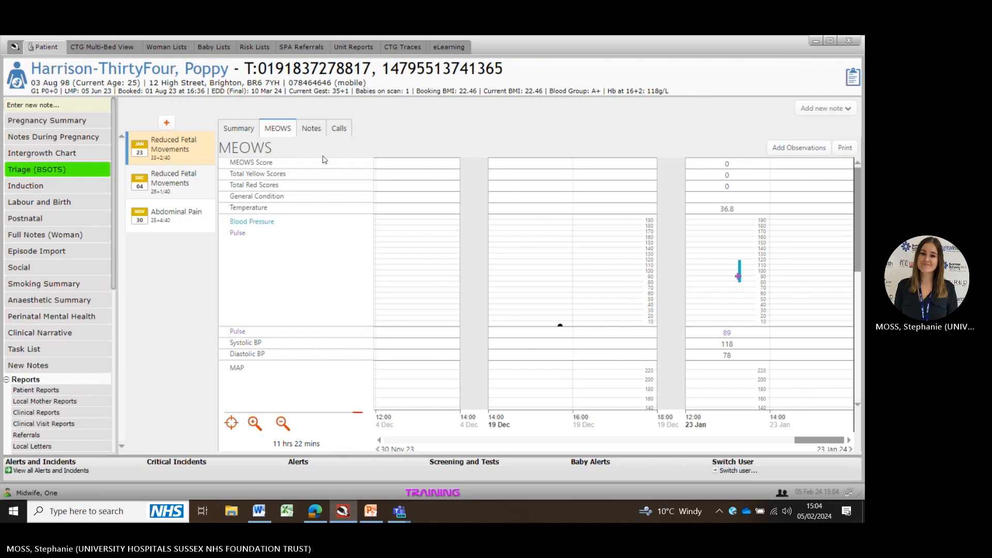
left_click(312, 129)
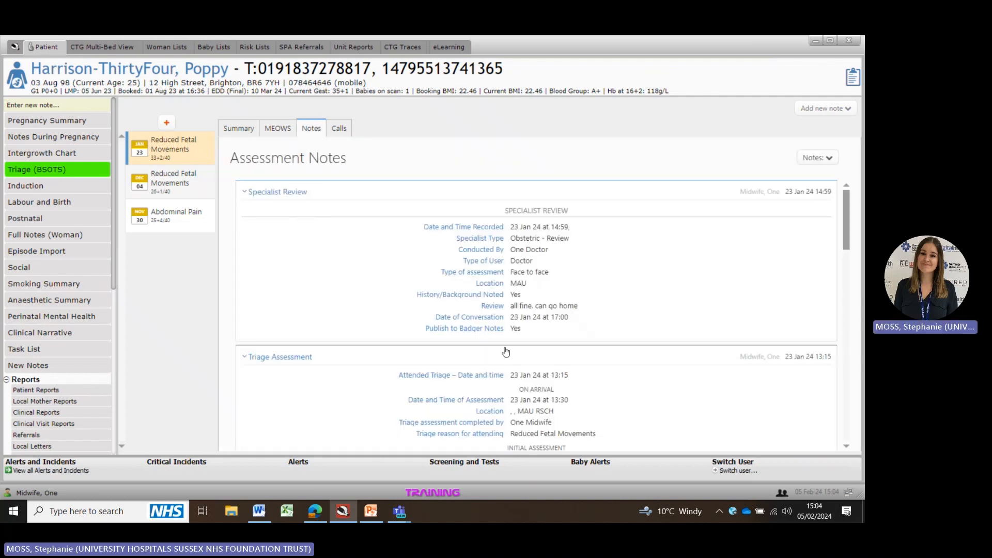
left_click(339, 129)
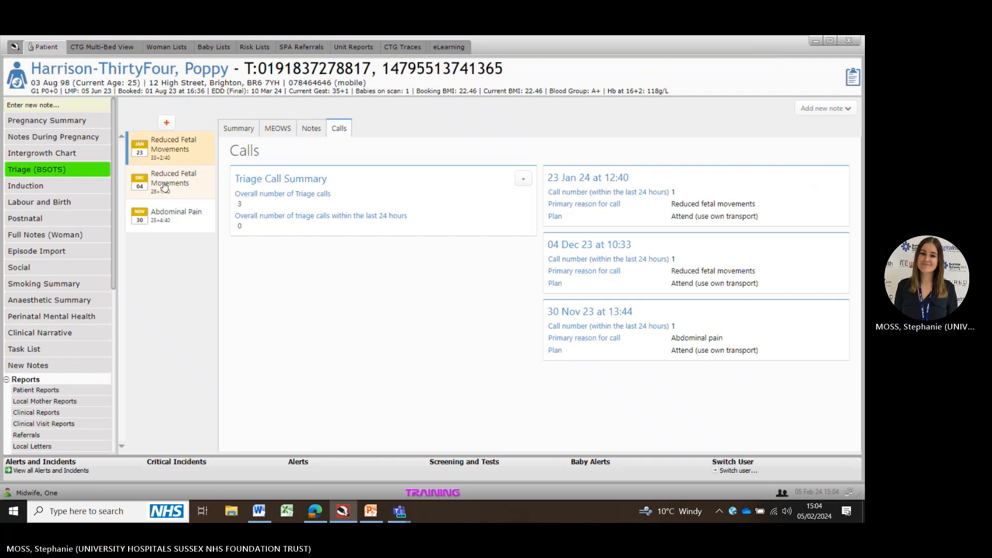
Step: Create a new Triage Contact, setting the time to 15:00 on 05 Feb 24 and a triage telephone type
left_click(168, 125)
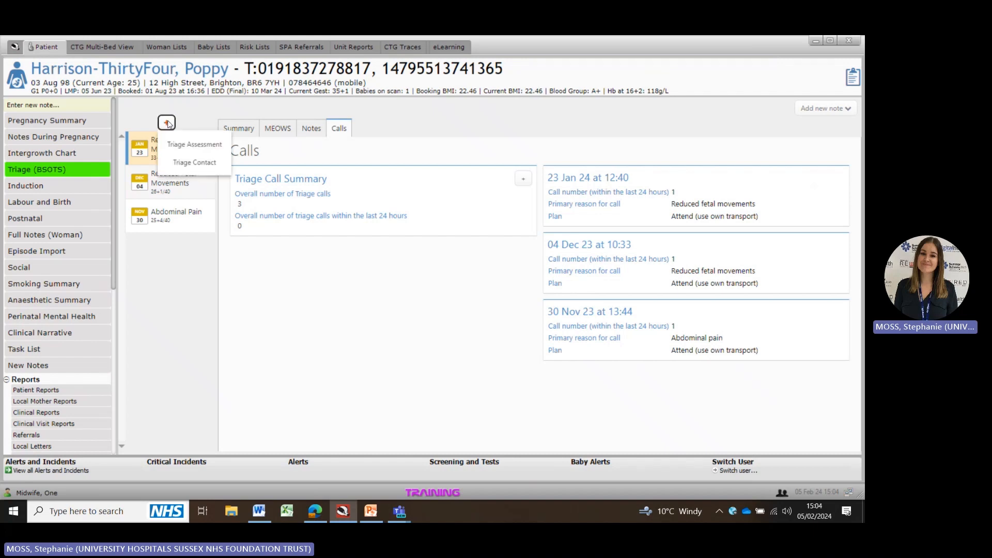
left_click(207, 164)
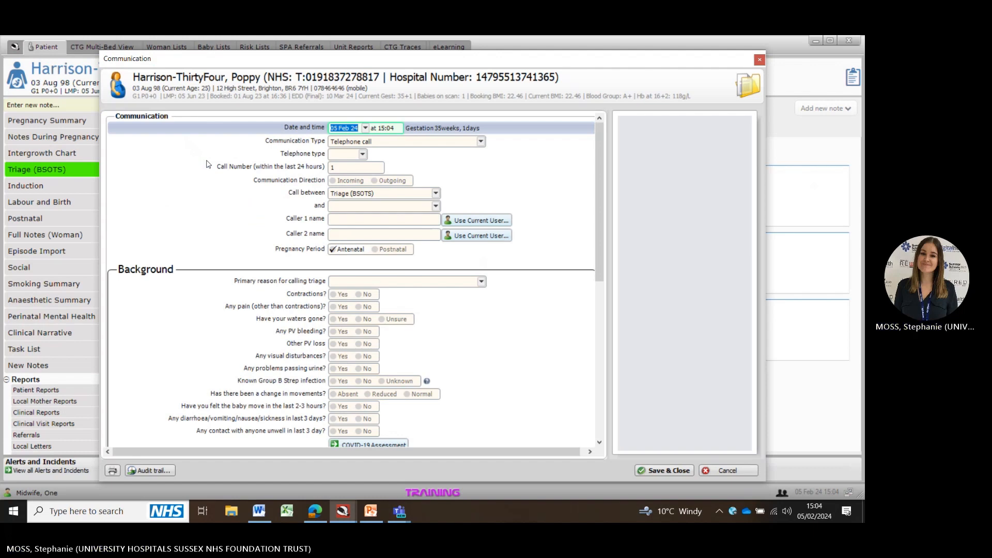
left_click(397, 128)
key("BackSpace")
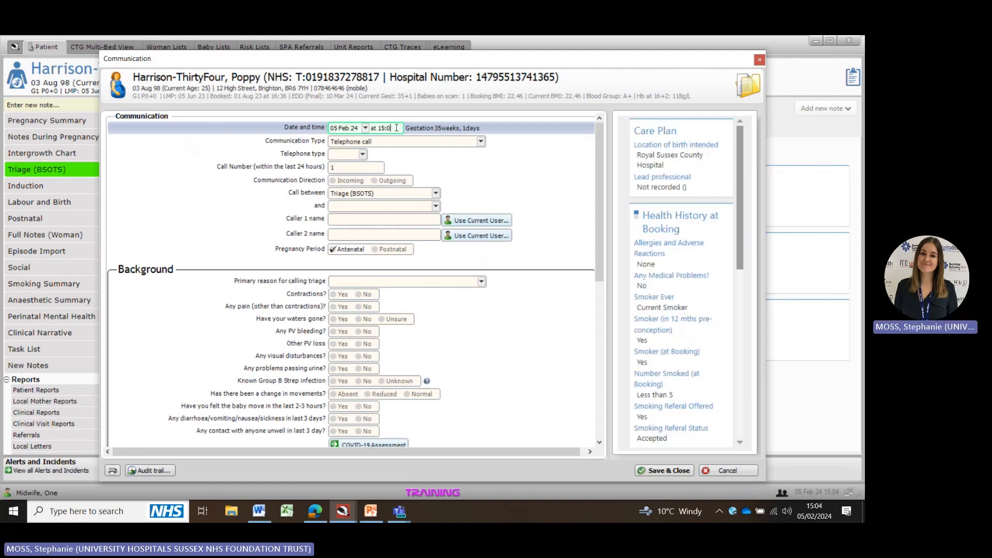
type("0")
left_click(363, 155)
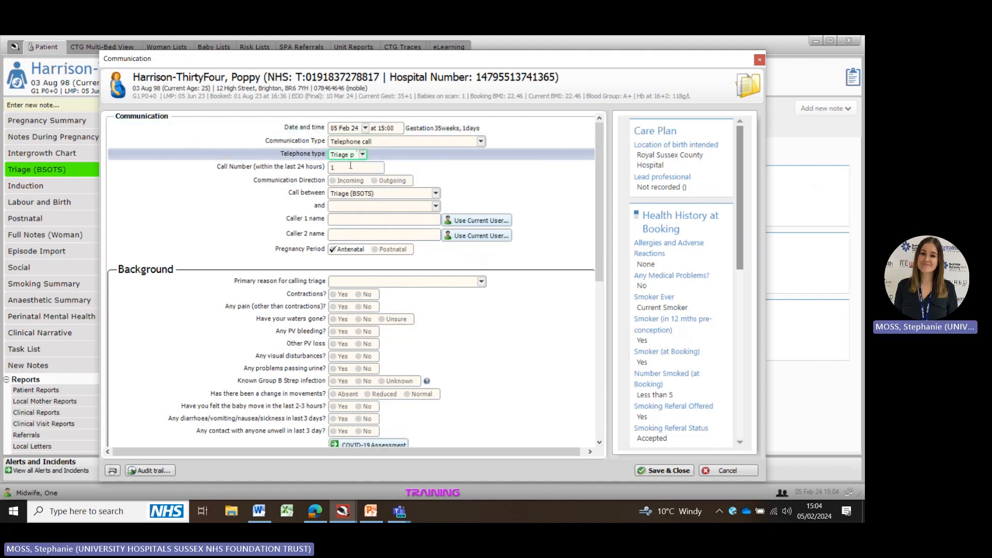
Step: Record the communication as incoming, between Triage (BSOTS) and Woman
left_click(335, 181)
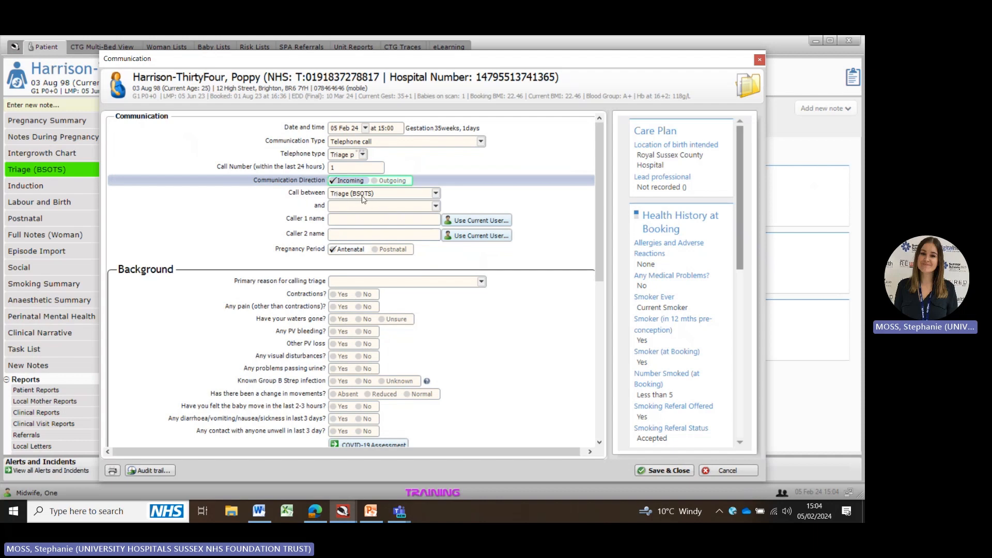
left_click(337, 209)
scroll(376, 425, "down", 5)
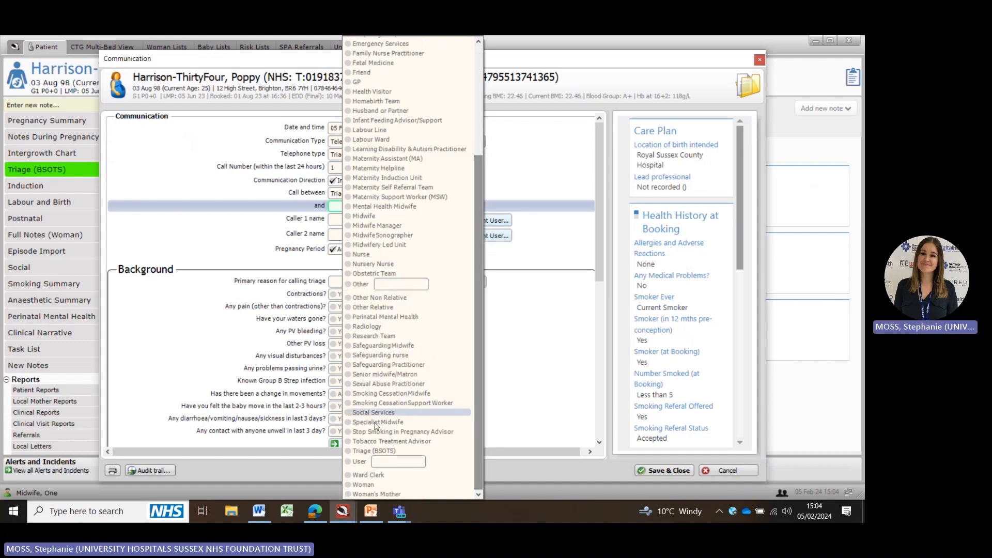
left_click(363, 485)
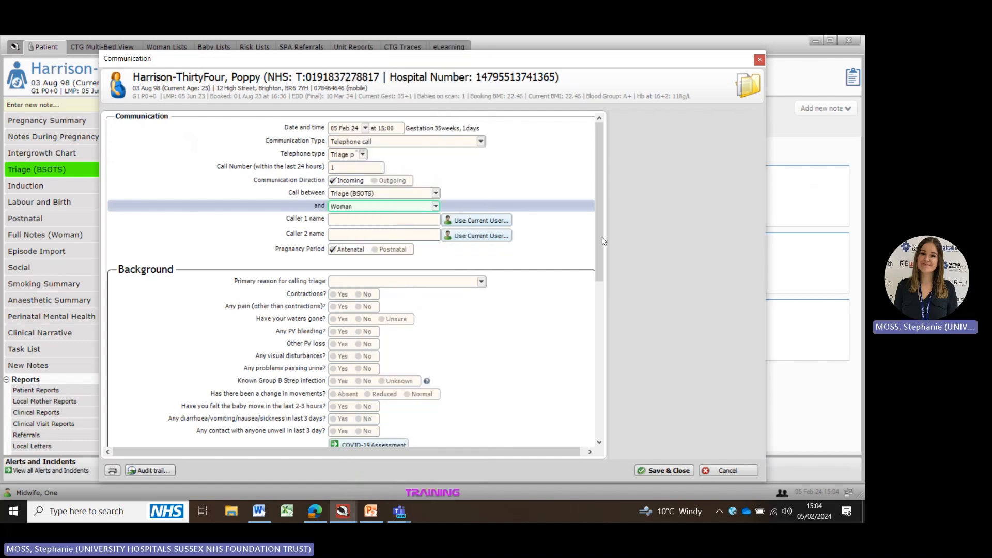
Step: Set the primary reason for calling triage to Reduced fetal movements
scroll(601, 265, "down", 4)
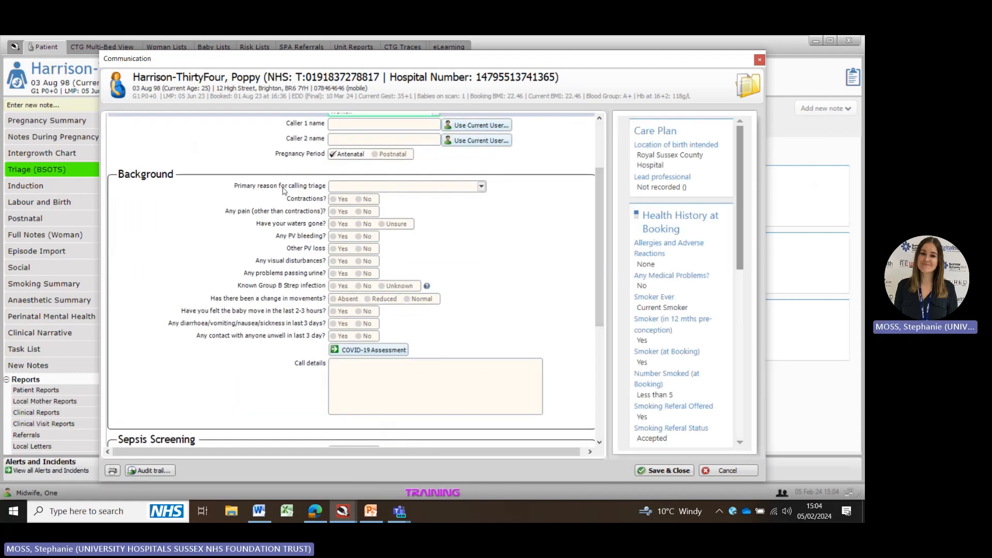
left_click(387, 189)
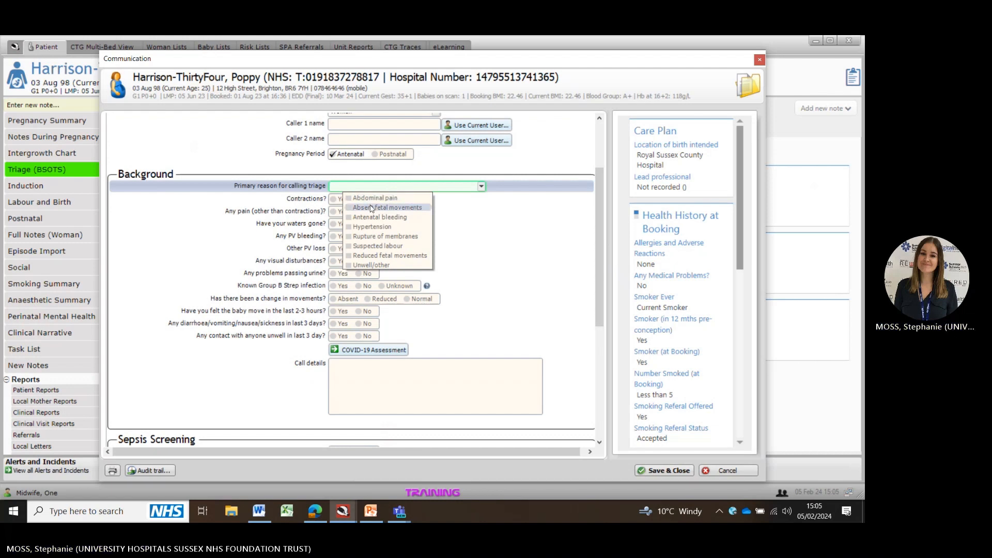
left_click(379, 256)
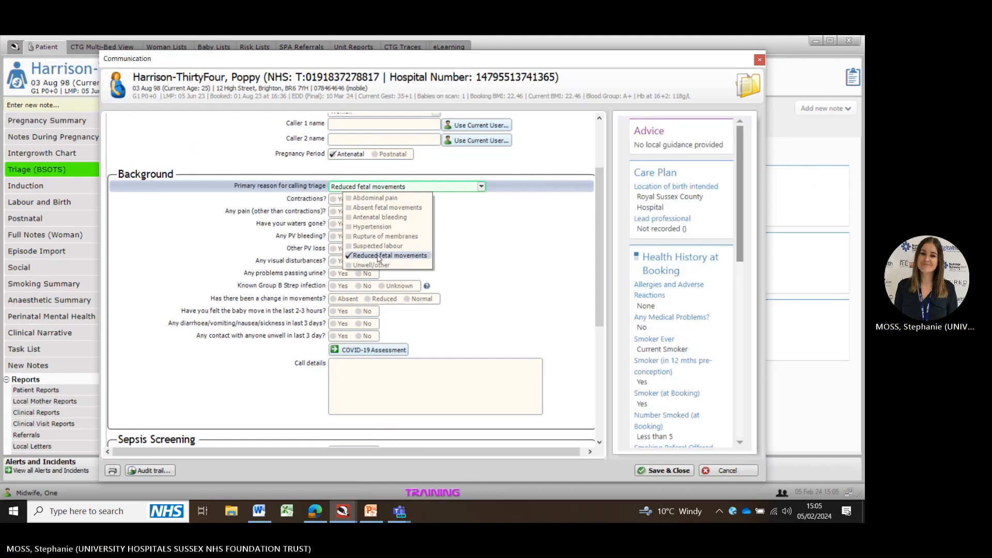
left_click(476, 213)
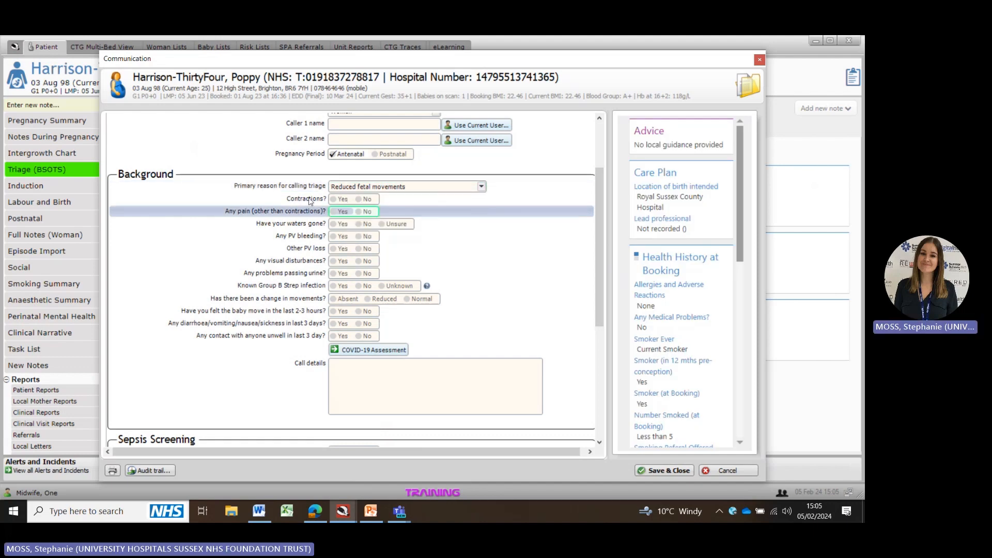
Step: Answer No to contractions, pain, waters, PV bleeding, PV loss, visual disturbances and urine problems, and Unknown for Group B Strep
left_click(360, 200)
left_click(361, 212)
left_click(360, 224)
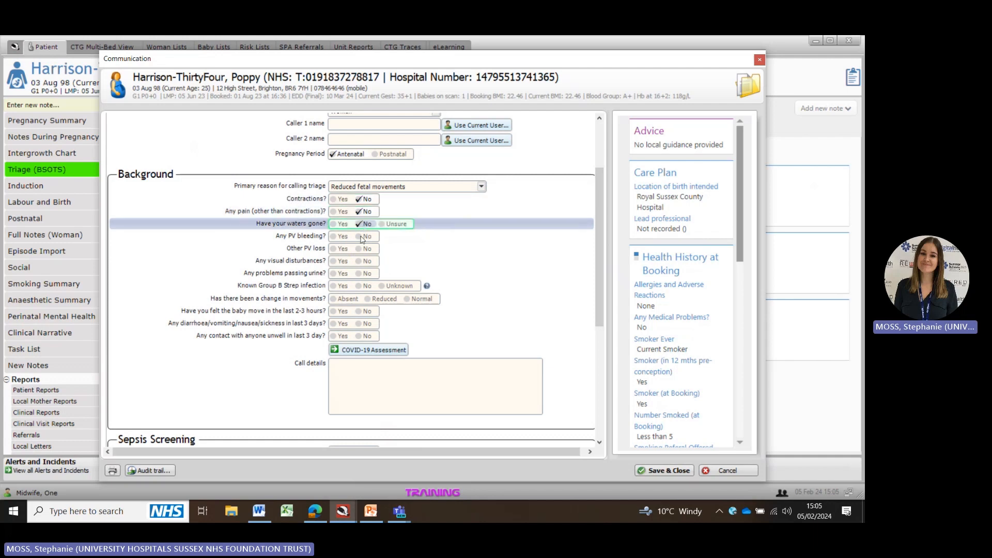
left_click(361, 236)
left_click(360, 250)
left_click(361, 262)
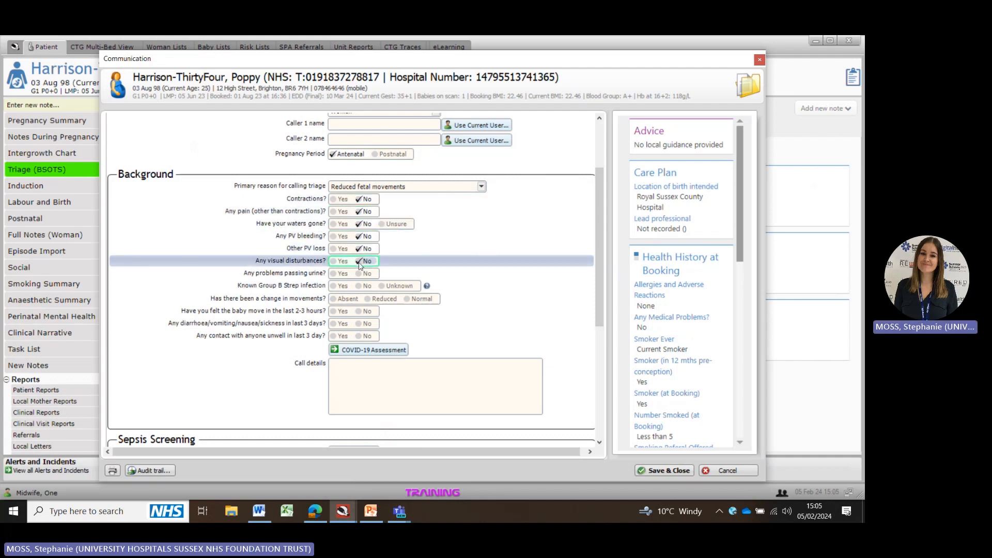
left_click(360, 275)
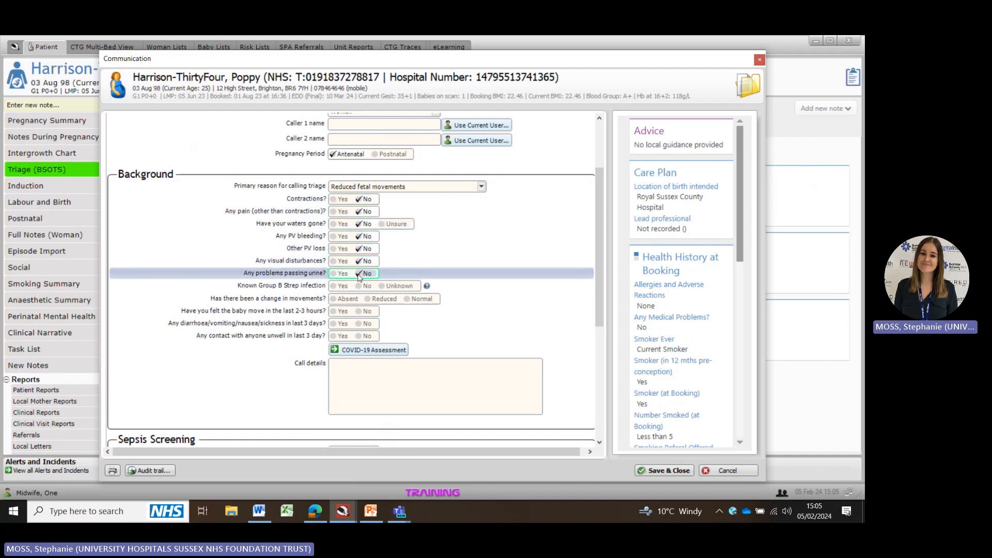
left_click(383, 287)
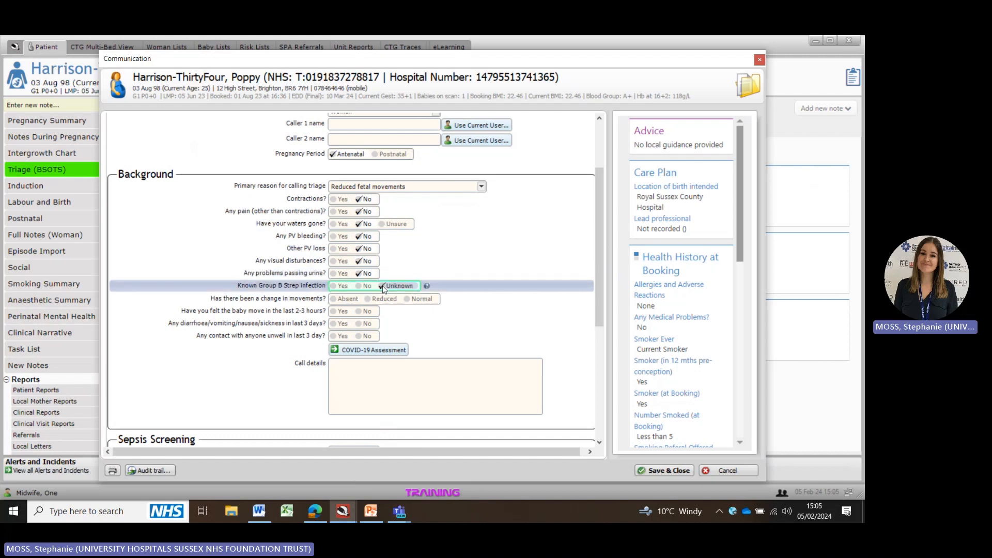
Step: Record absent movement change, baby not felt in 2-3 hours, and no sickness or contact with anyone unwell
left_click(335, 300)
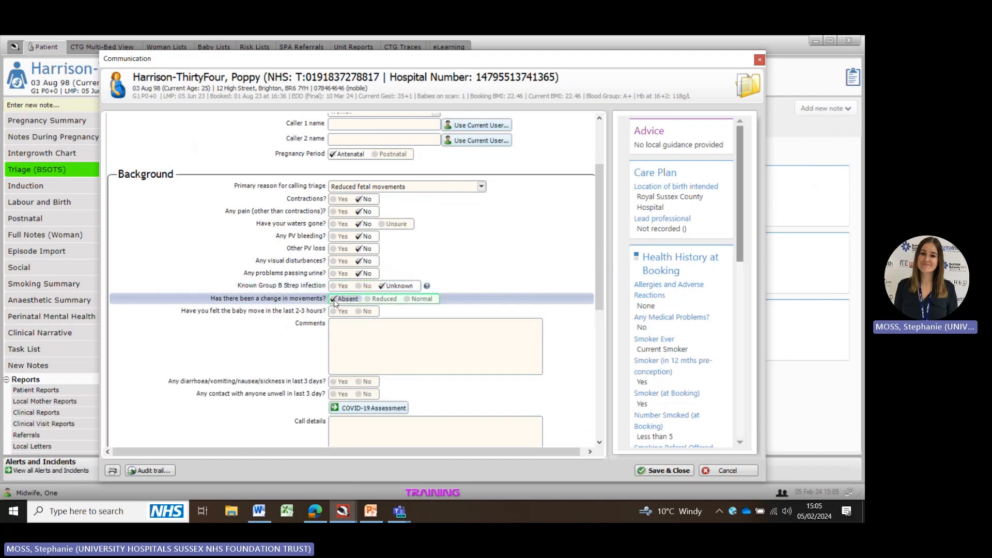
left_click(361, 313)
left_click_drag(600, 262, 601, 349)
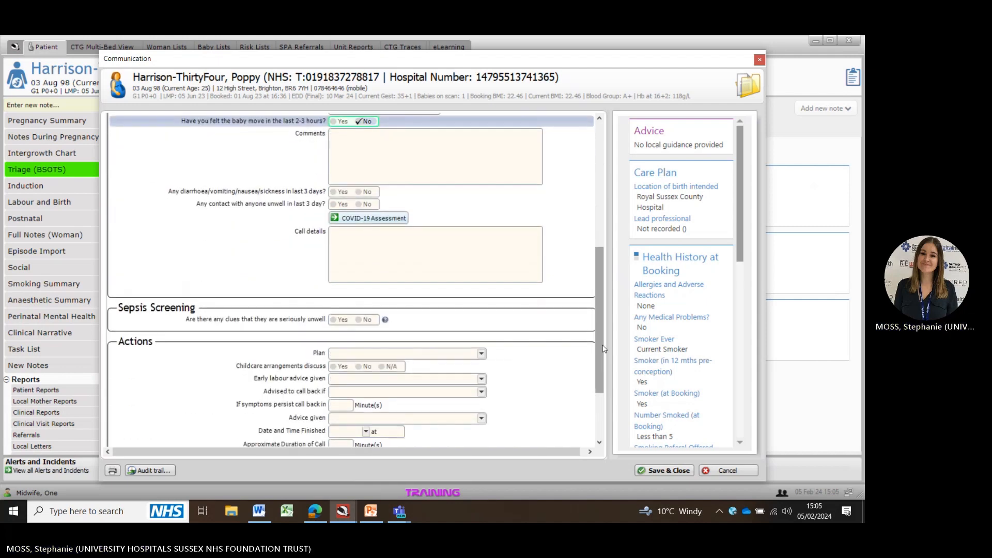
left_click(360, 192)
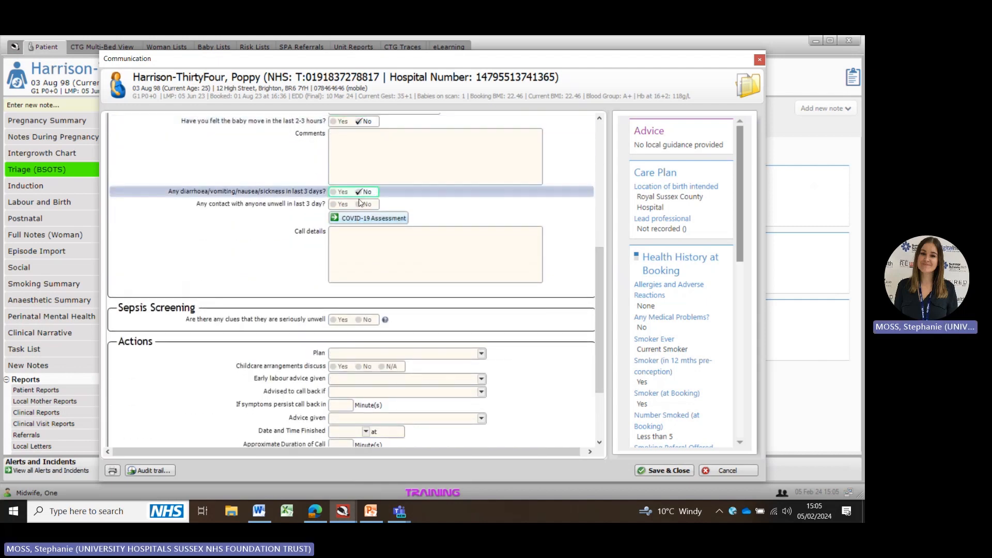
left_click(360, 206)
Step: Answer No to sepsis clues and set the plan to Attend (use own transport)
scroll(360, 206, "down", 3)
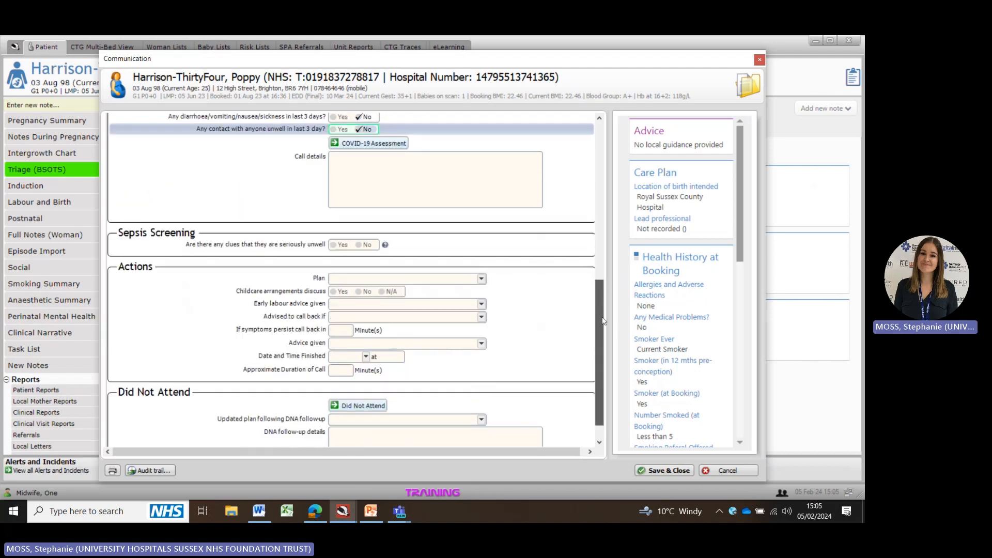
left_click(361, 228)
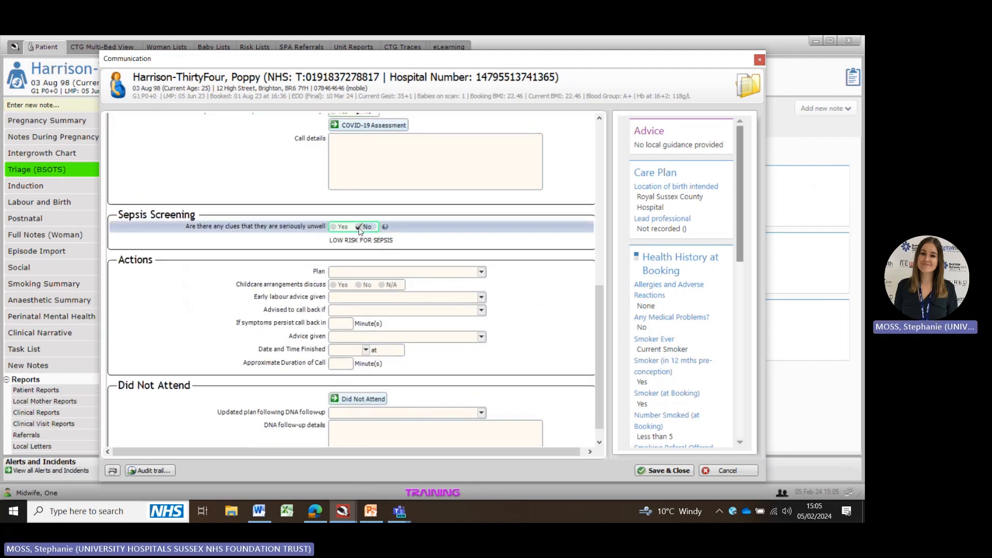
scroll(598, 311, "down", 1)
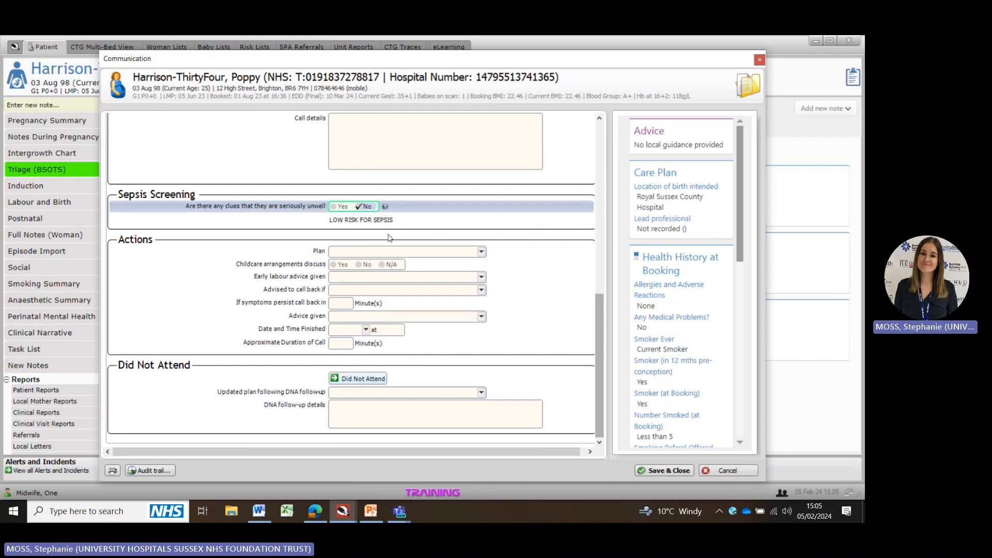
left_click(360, 253)
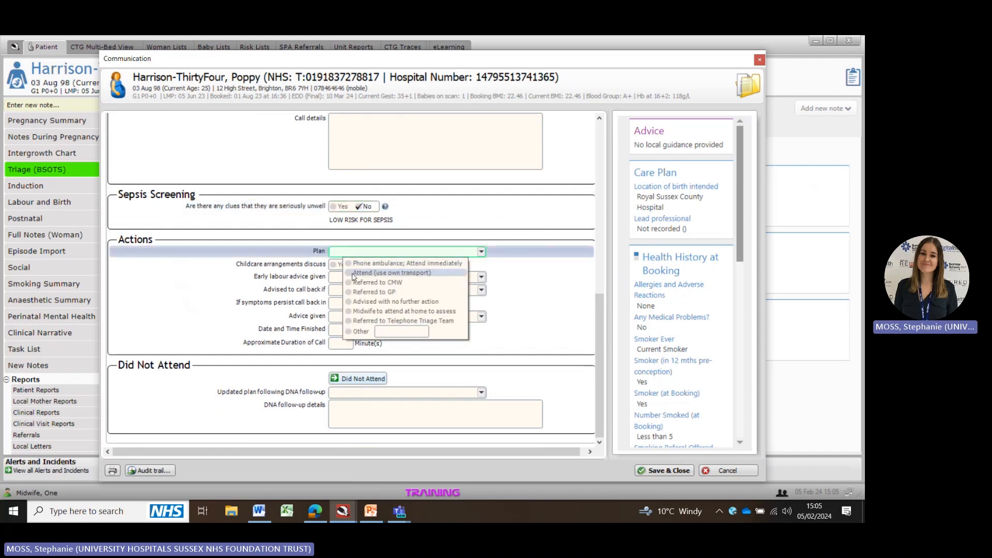
left_click(394, 272)
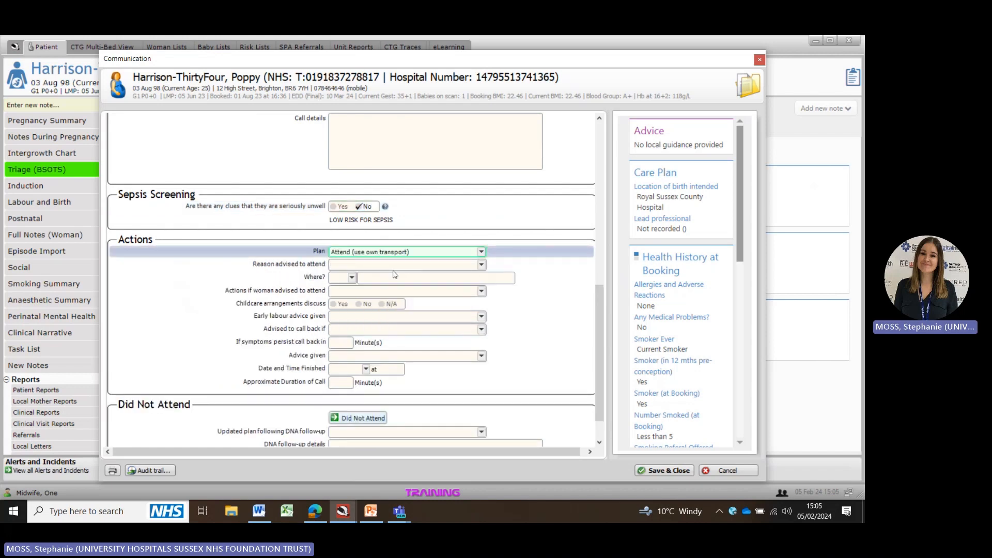
scroll(597, 321, "up", 3)
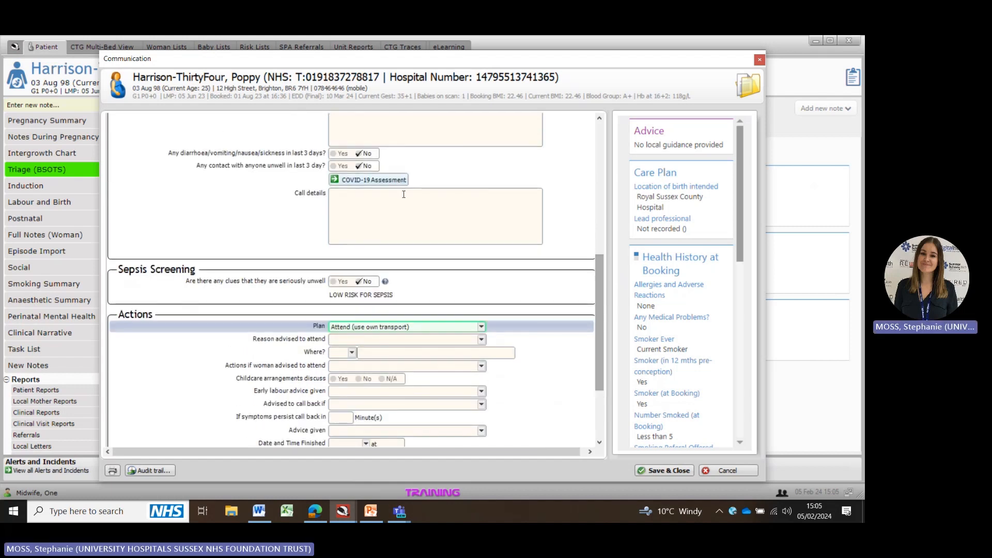
Step: Set the reason advised to attend to Any RFM over 22/40 (or no FM between 17-22/40 if felt previously) and location to MAU RSCH
scroll(604, 309, "up", 4)
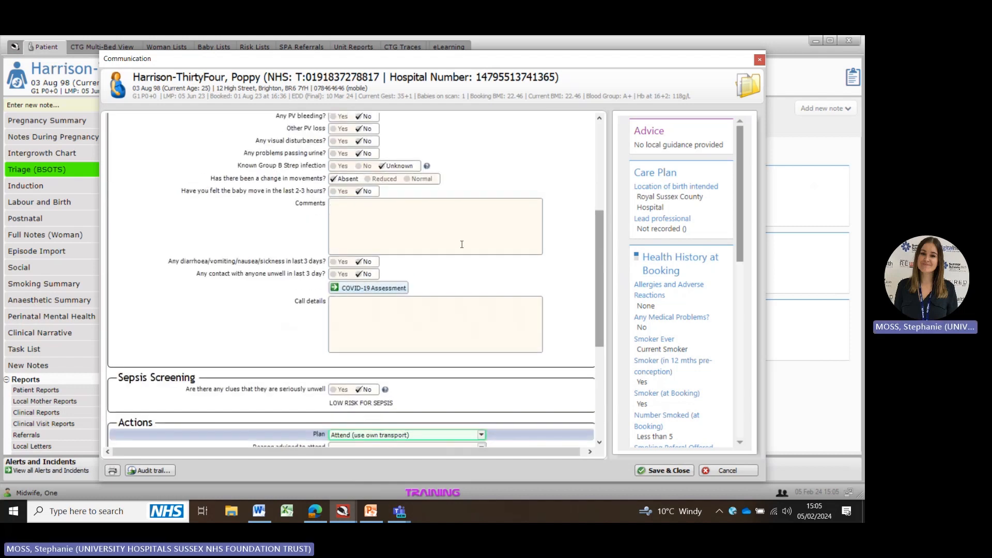
left_click(392, 225)
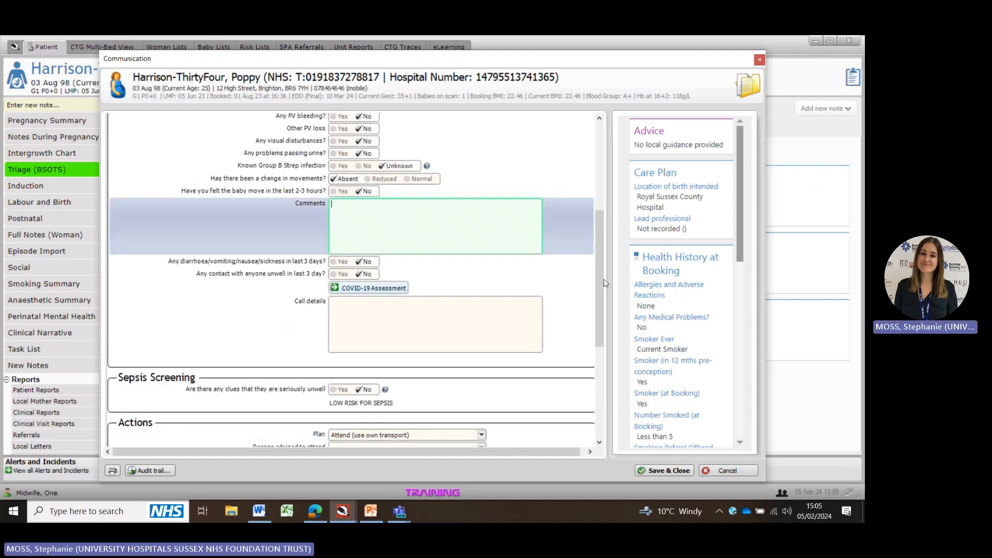
scroll(603, 284, "up", 1)
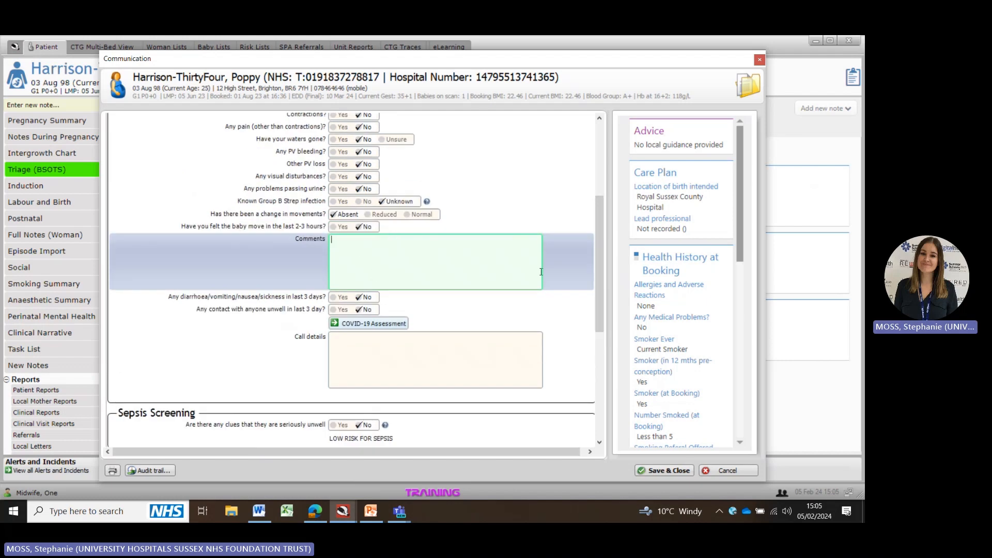
scroll(600, 274, "up", 3)
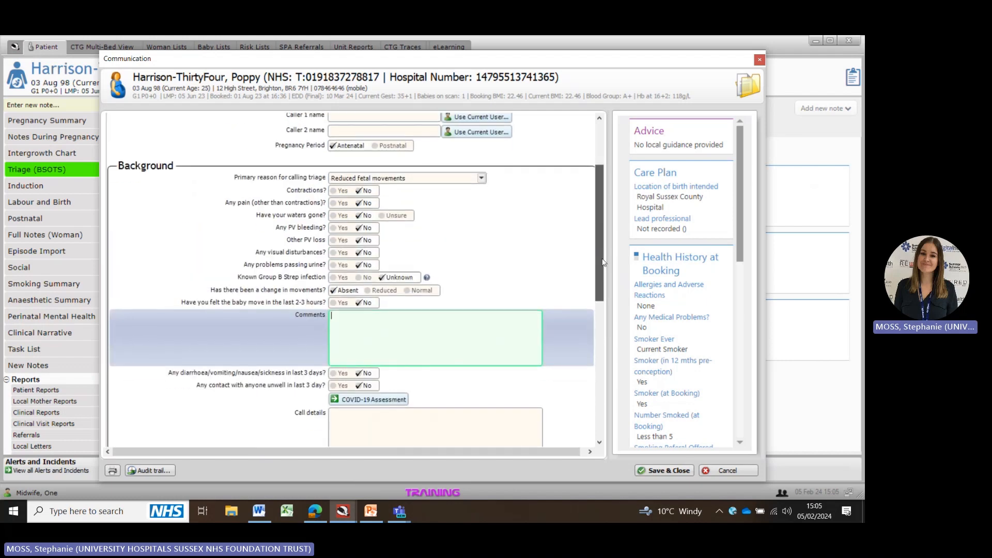
scroll(603, 262, "down", 10)
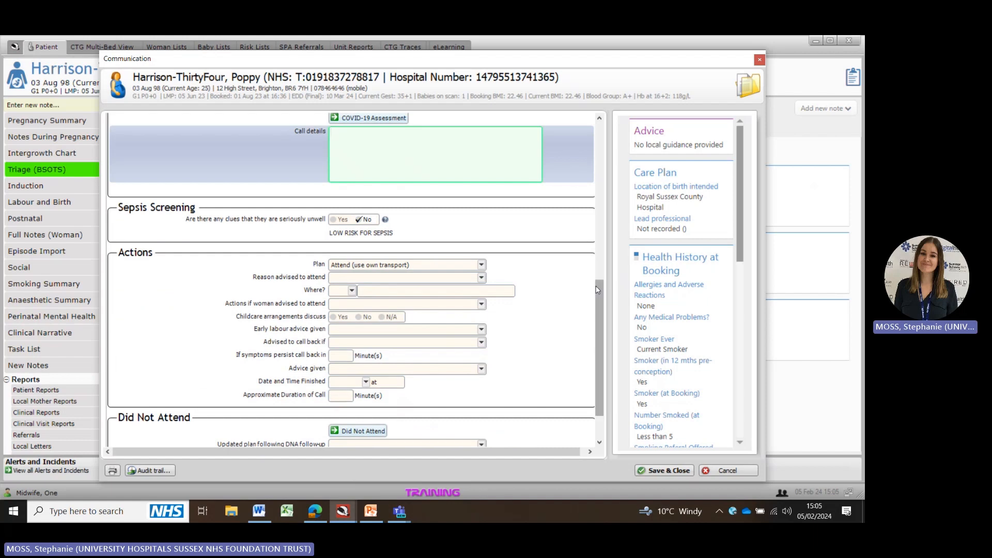
scroll(597, 303, "down", 2)
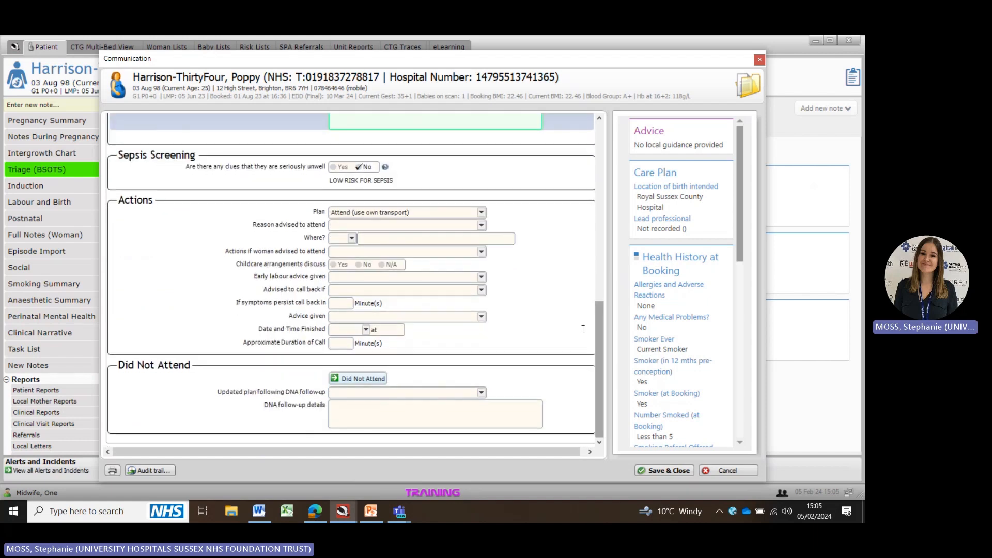
left_click(346, 228)
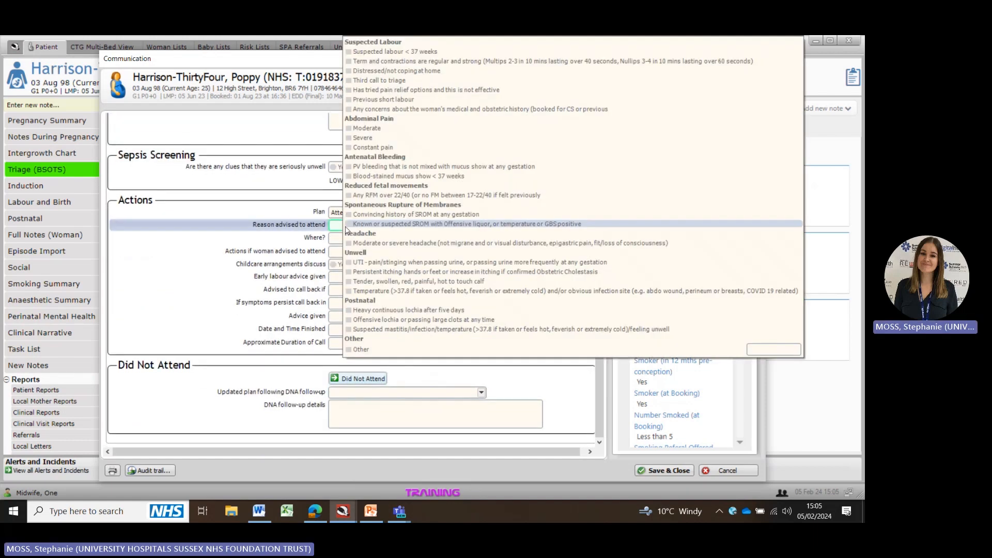
left_click(371, 196)
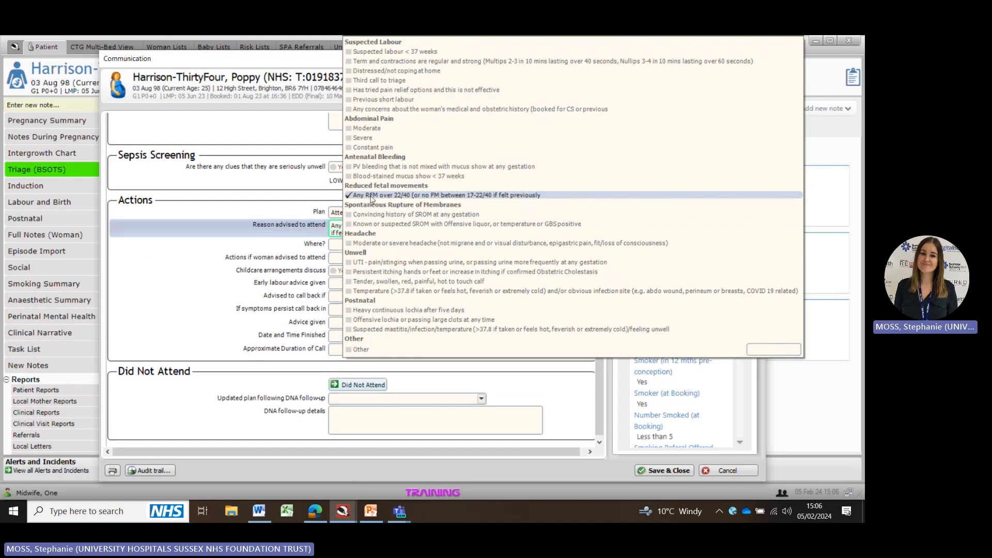
left_click(336, 247)
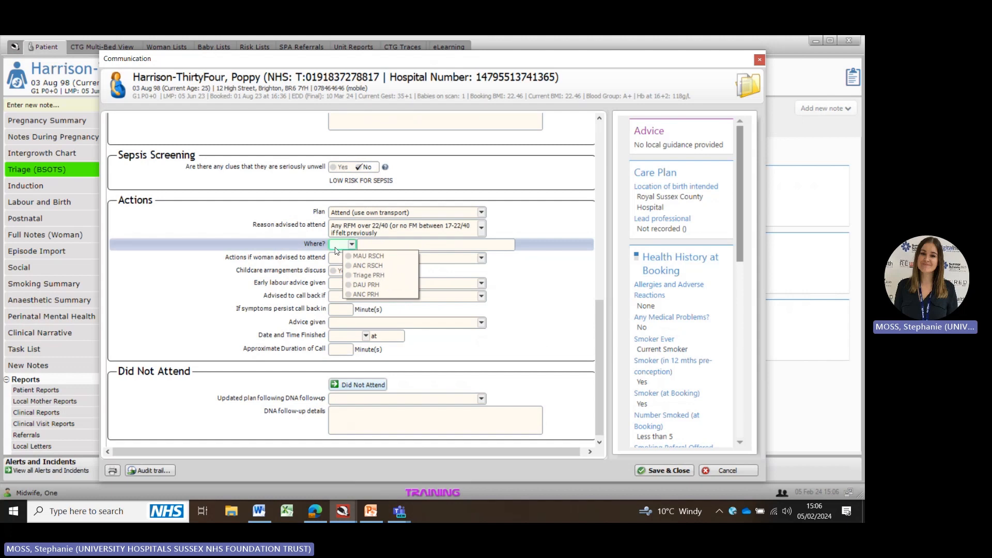
left_click(361, 257)
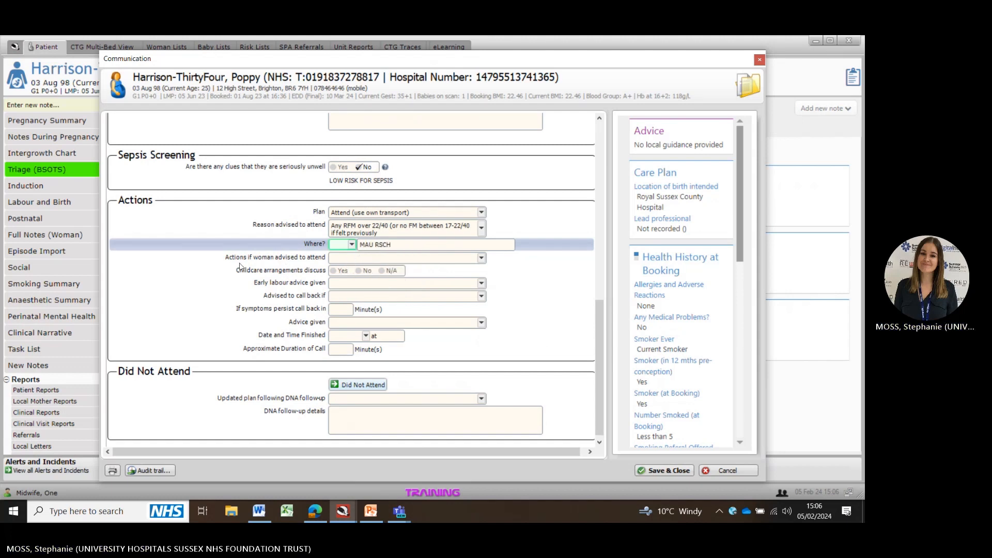
Step: Tick Timeframe for the woman to attend given and Inform Labour ward and medics (If urgent attendance) as actions
left_click(343, 258)
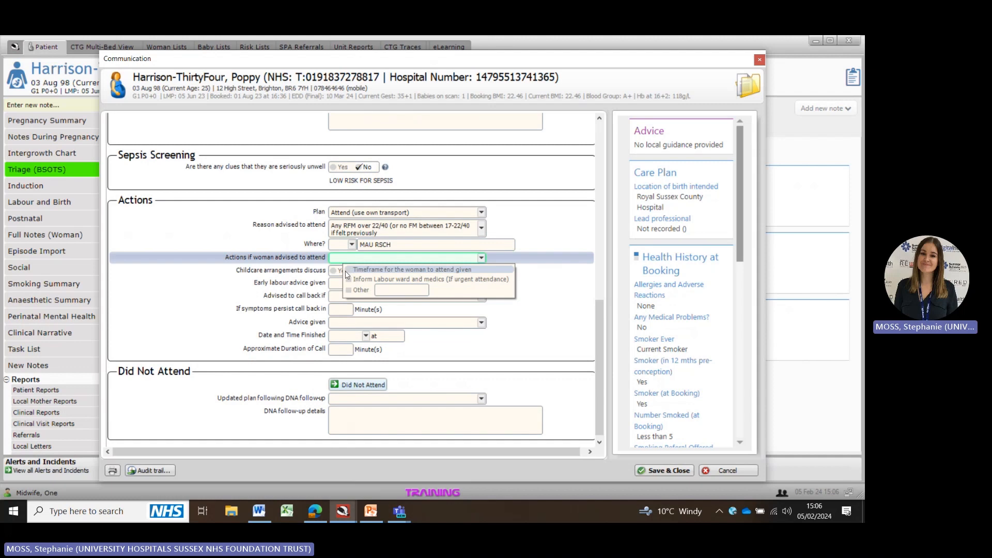
left_click(348, 271)
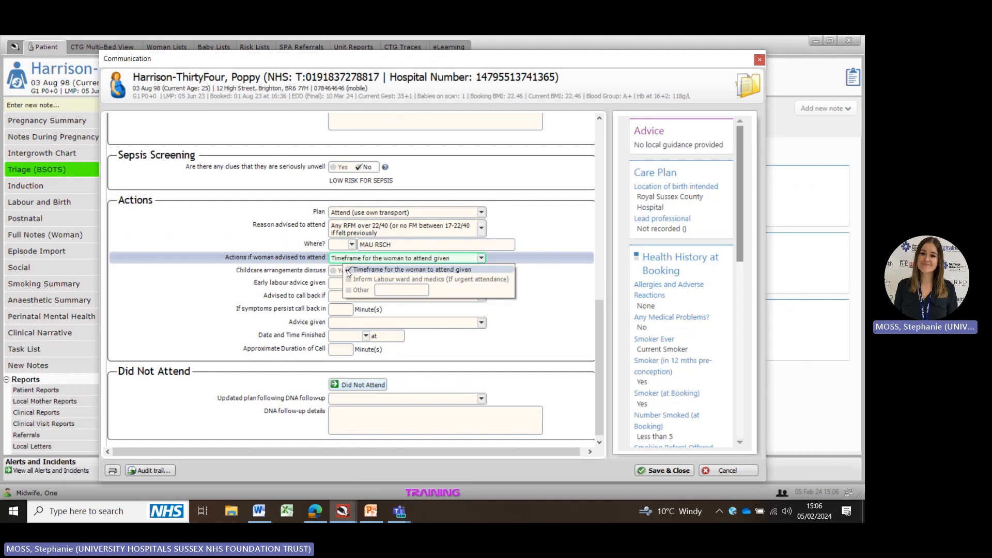
left_click(349, 279)
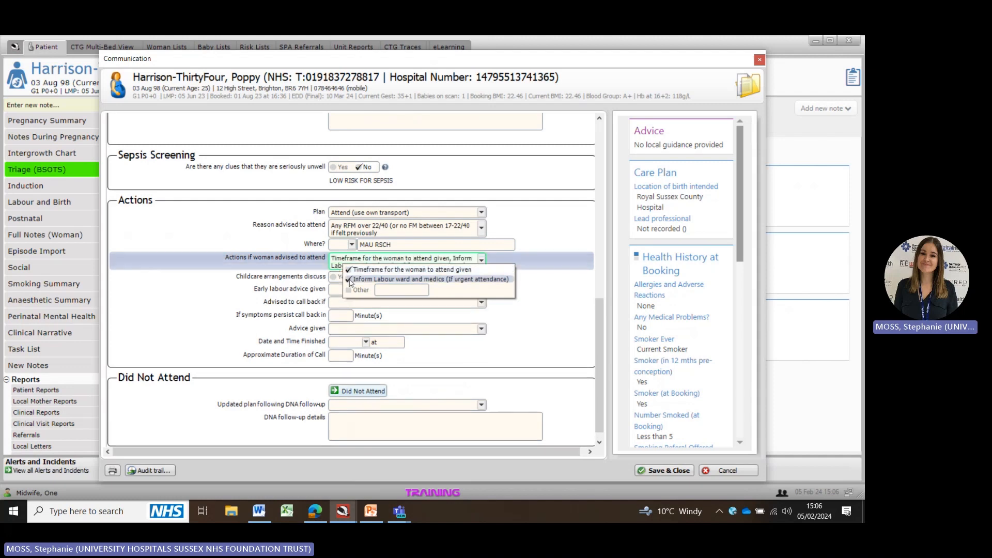
left_click(192, 323)
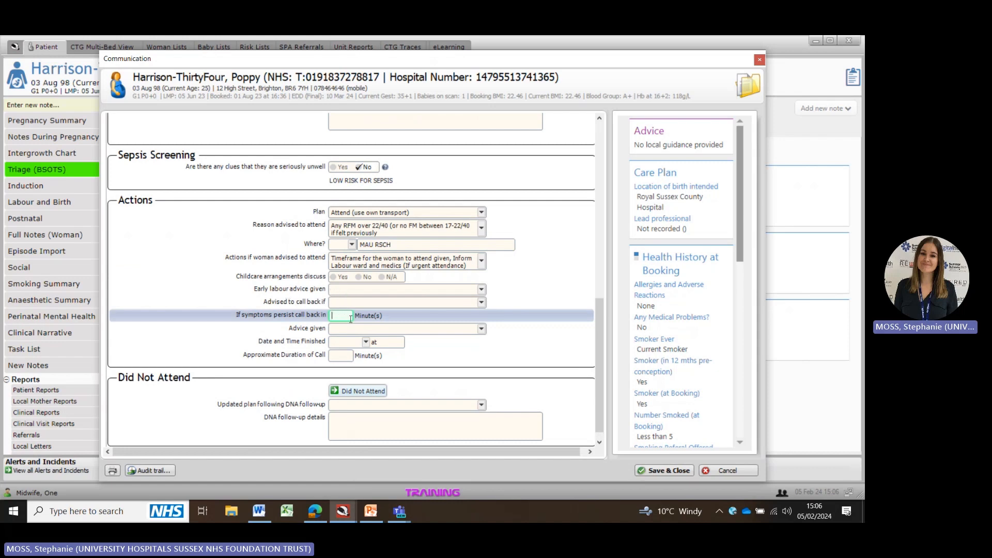
Step: Set the date and time finished to now and the approximate call duration to 6 minutes
left_click(339, 342)
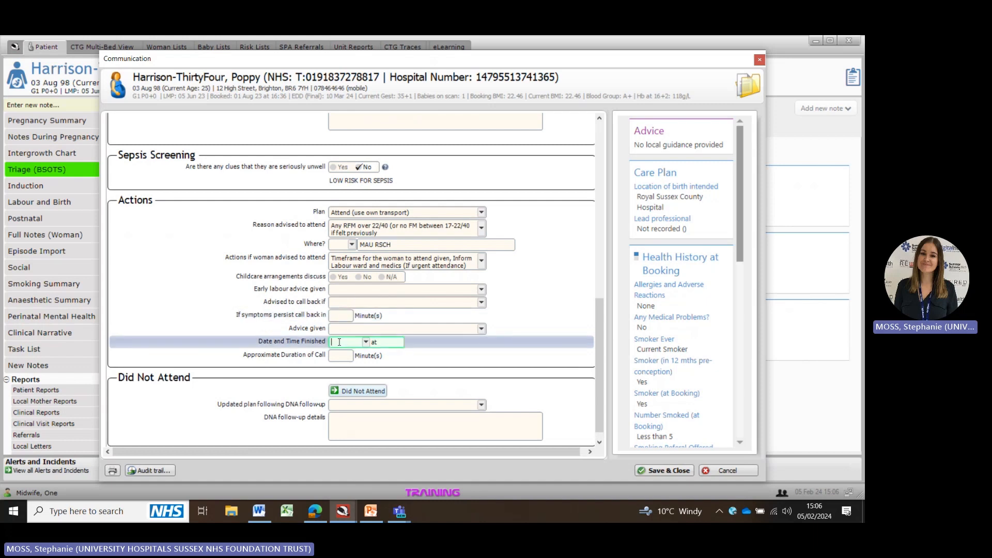
type("n")
key("Tab")
key("Tab")
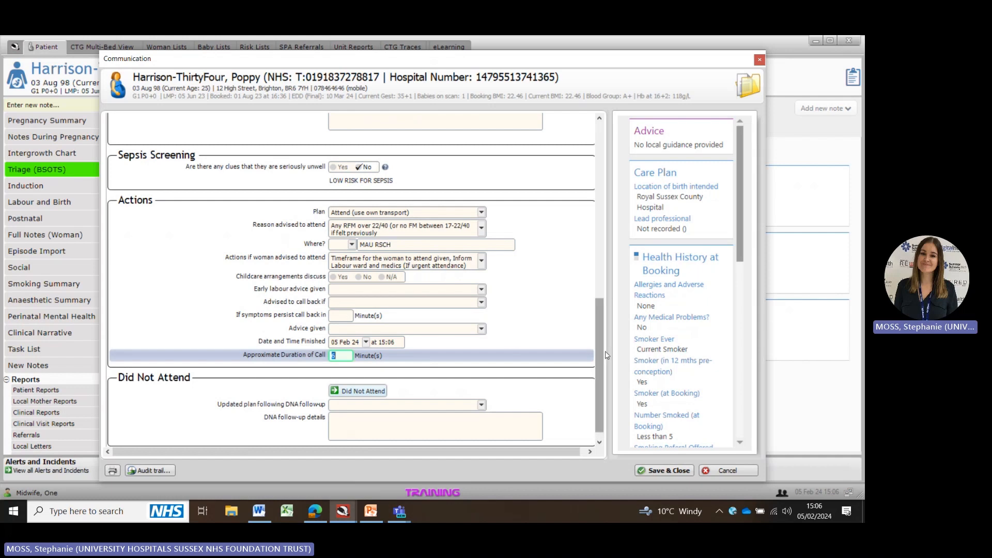
Step: Save and close the triage communication record
left_click(661, 471)
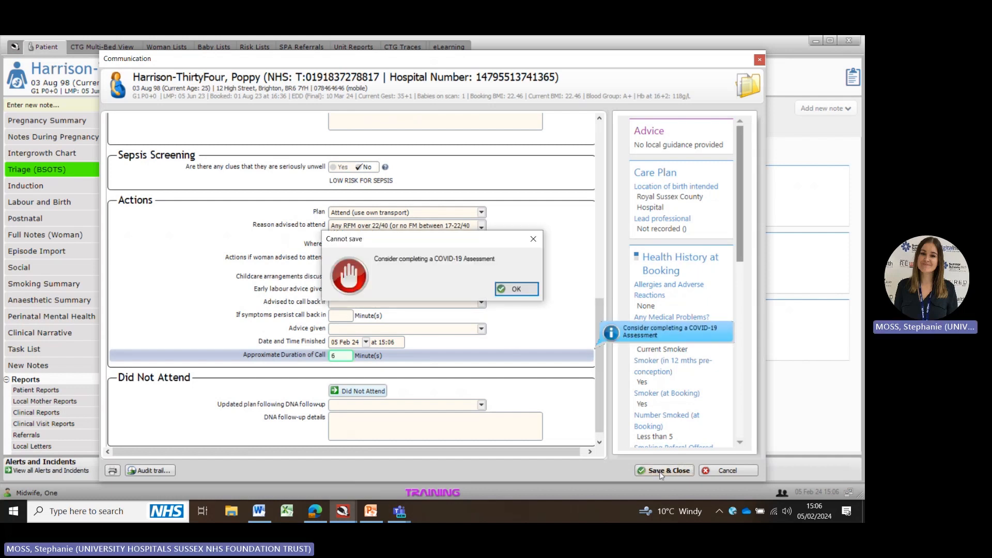
left_click(516, 290)
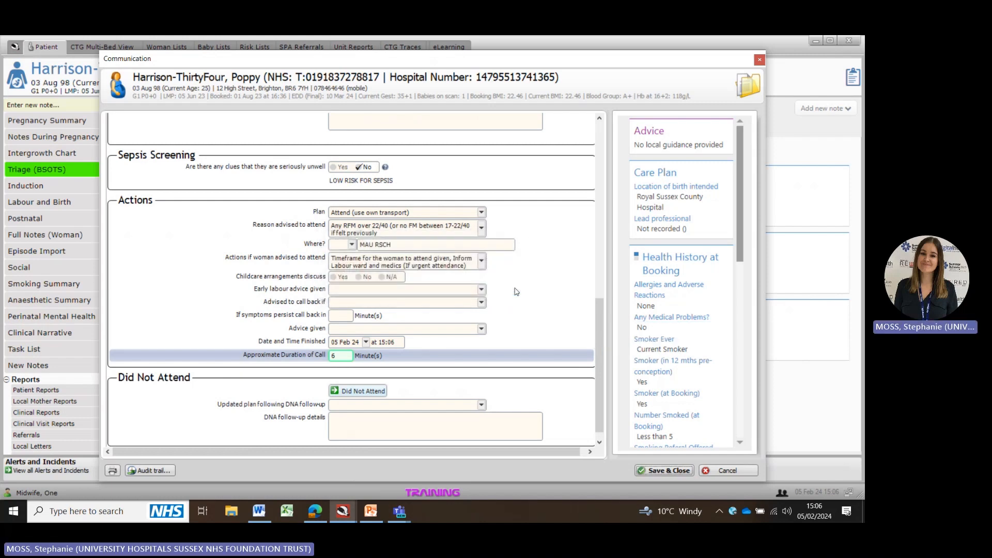
left_click(654, 472)
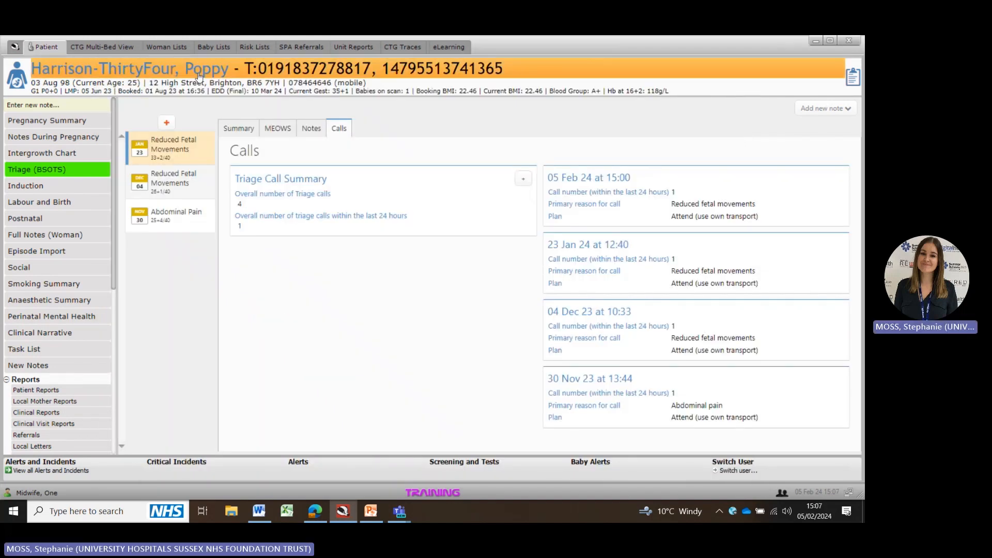
Step: Examine the To Attend Triage (BSOTS) woman list across all its columns
left_click(159, 46)
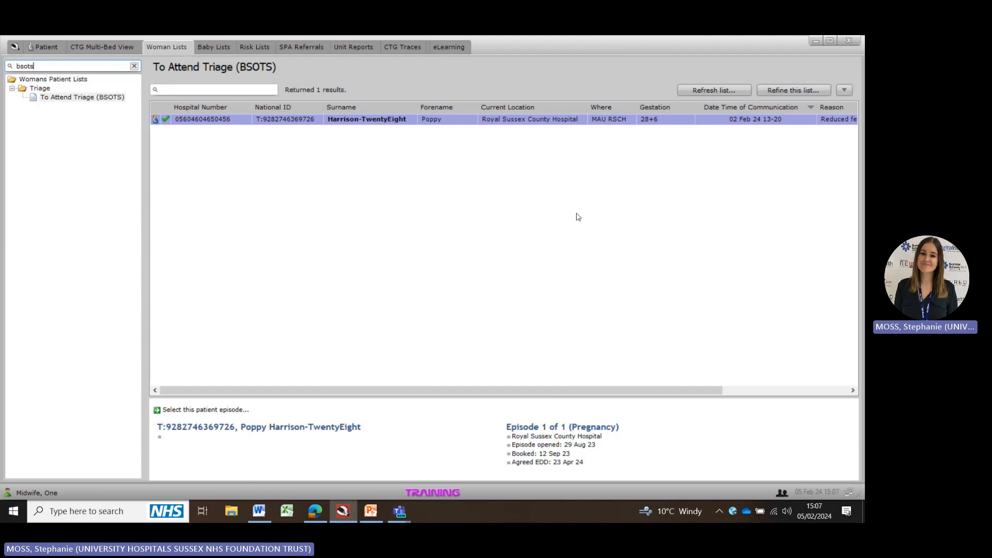
left_click_drag(517, 388, 660, 405)
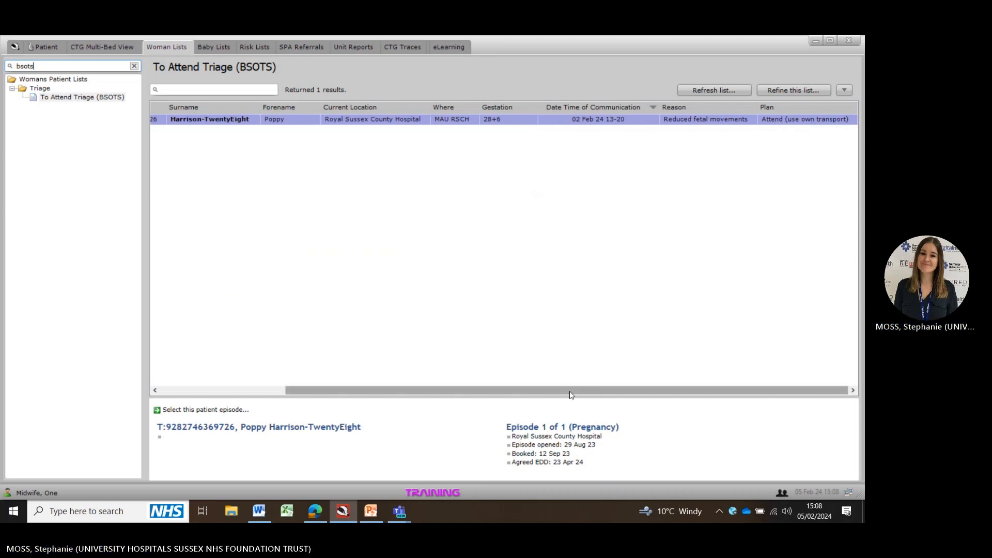
left_click_drag(571, 395, 399, 391)
Step: Return to the patient's record and start a new Triage Assessment
left_click(43, 48)
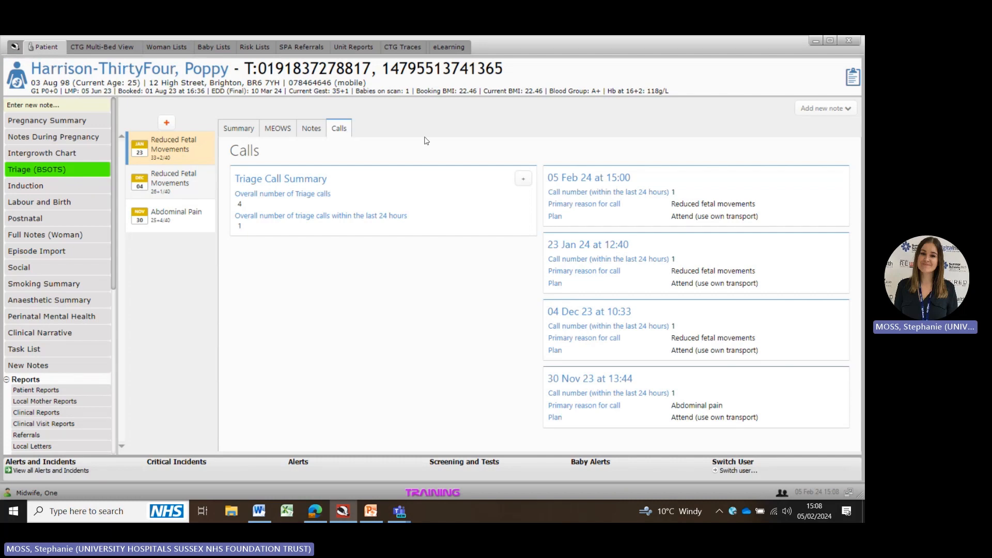
left_click(167, 124)
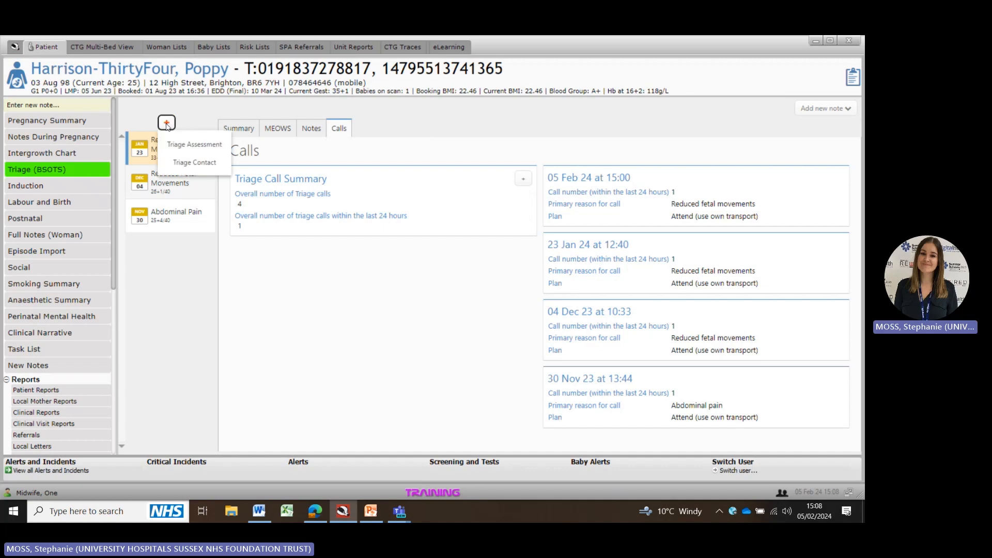
left_click(200, 145)
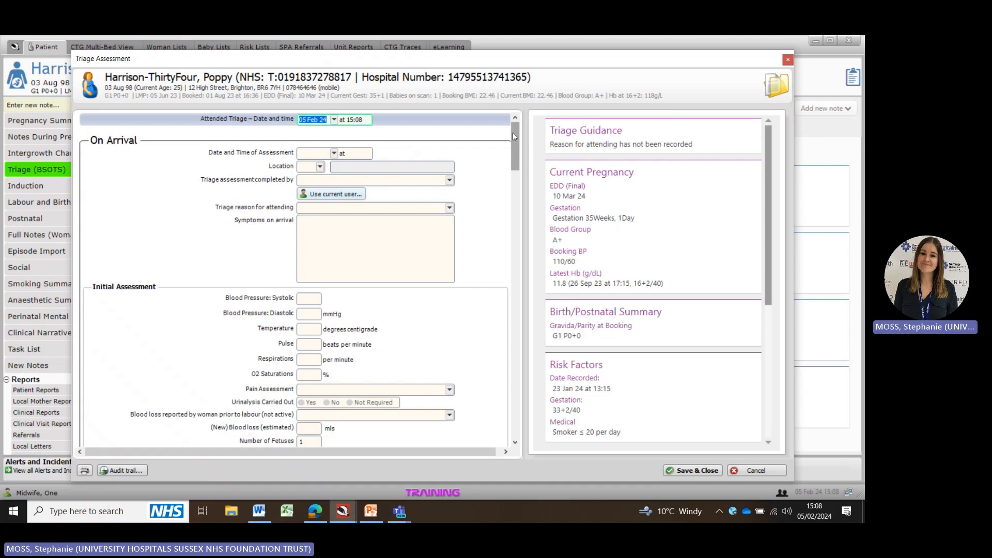
Step: Set the attended triage time to 14:55 and fill the assessment date and time with now
left_click(364, 120)
type("55")
left_click(309, 153)
key("Tab")
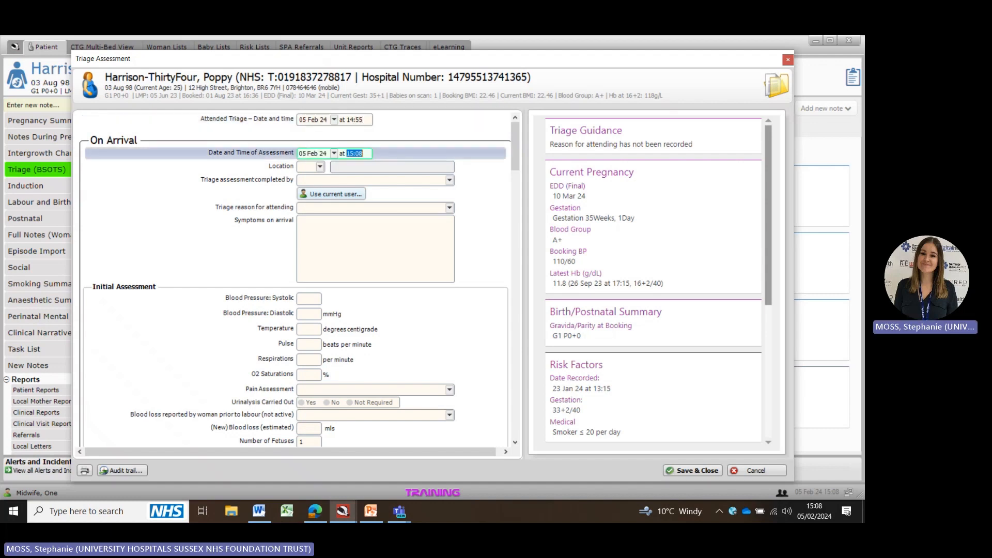
Step: Set the location to MAU RSCH and record the current user as completing the triage assessment
left_click(320, 166)
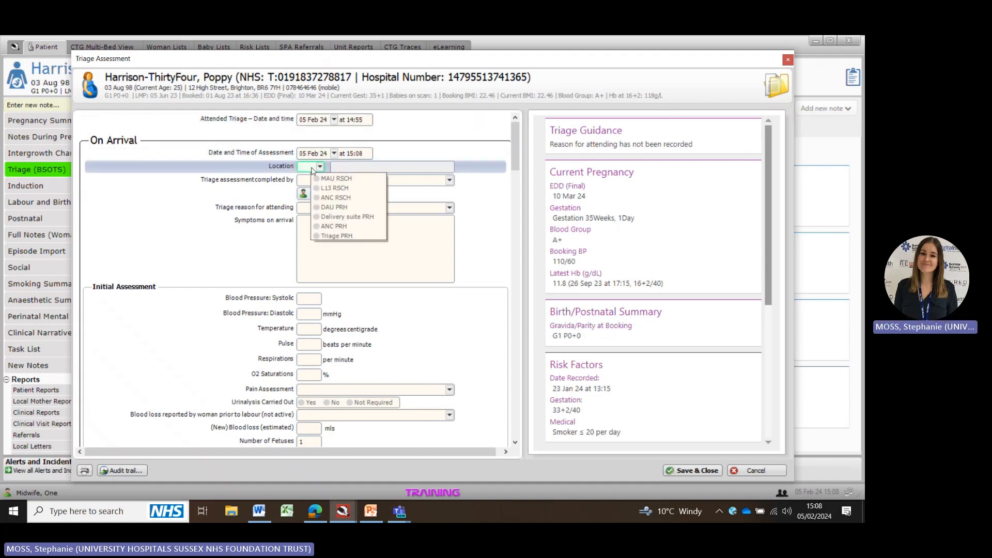
left_click(329, 183)
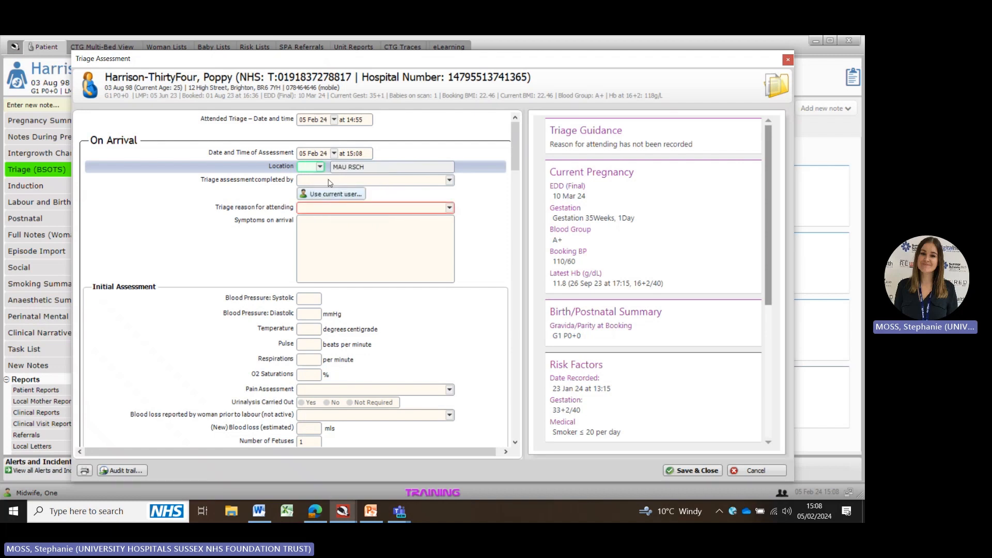
left_click(319, 194)
Step: Select Reduced Fetal Movements as the triage reason for attending
left_click(320, 208)
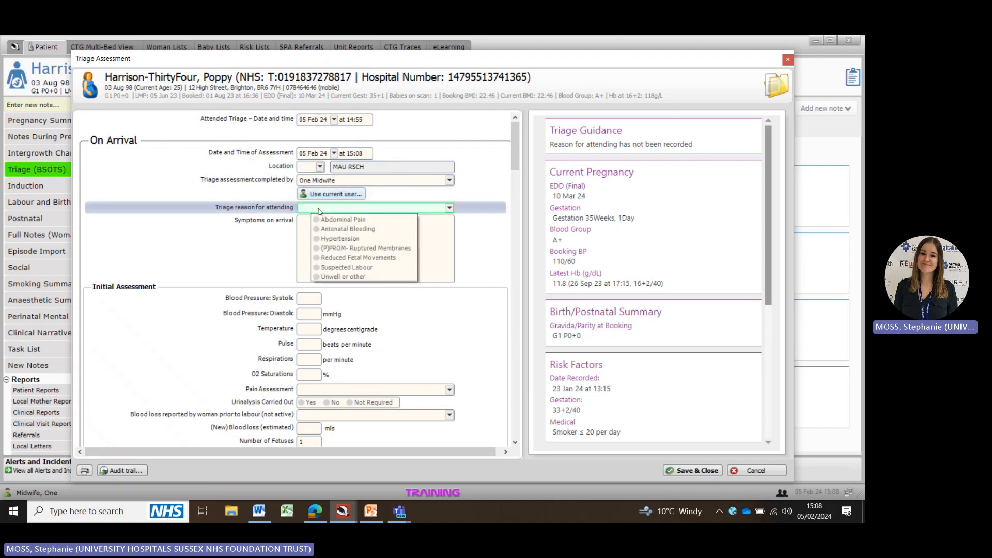
left_click(372, 258)
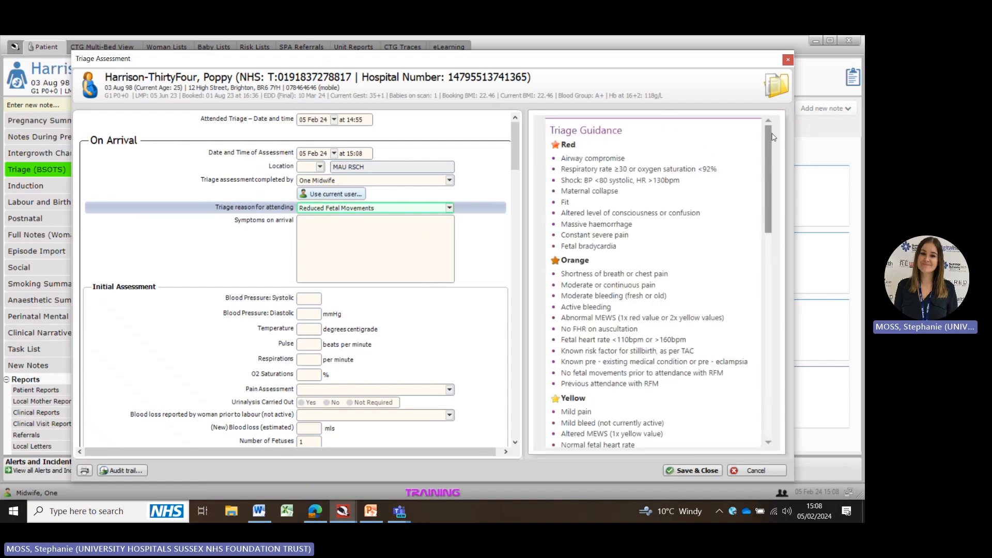
mouse_move(771, 137)
left_mouse_down()
mouse_move(767, 197)
mouse_move(770, 130)
left_mouse_up()
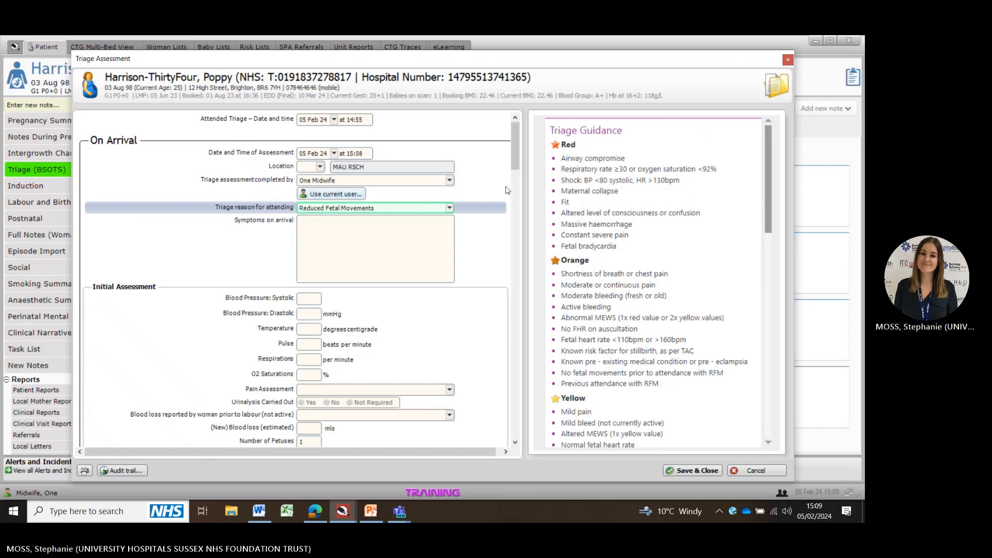
Step: Record that urinalysis was carried out with an outcome of NAD
left_click(327, 226)
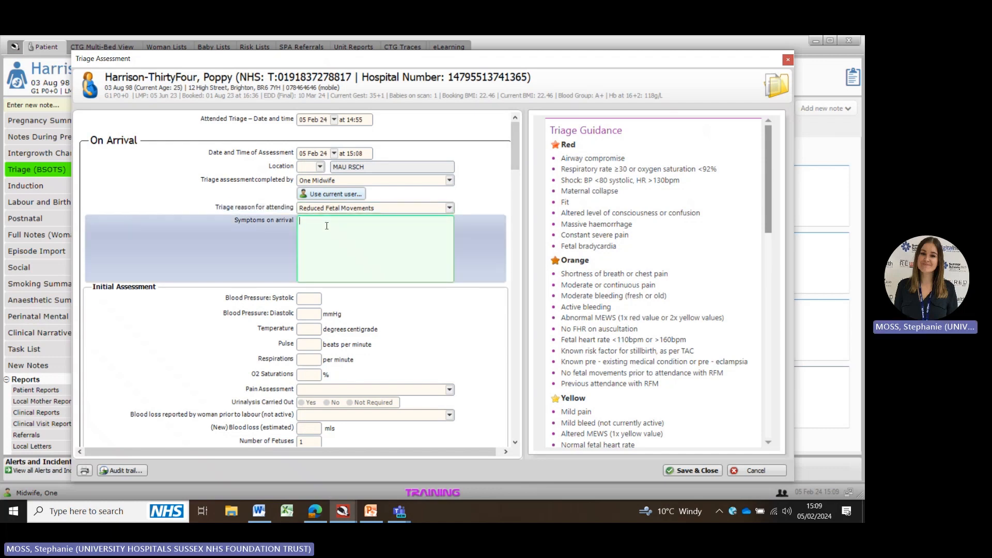
scroll(519, 145, "down", 3)
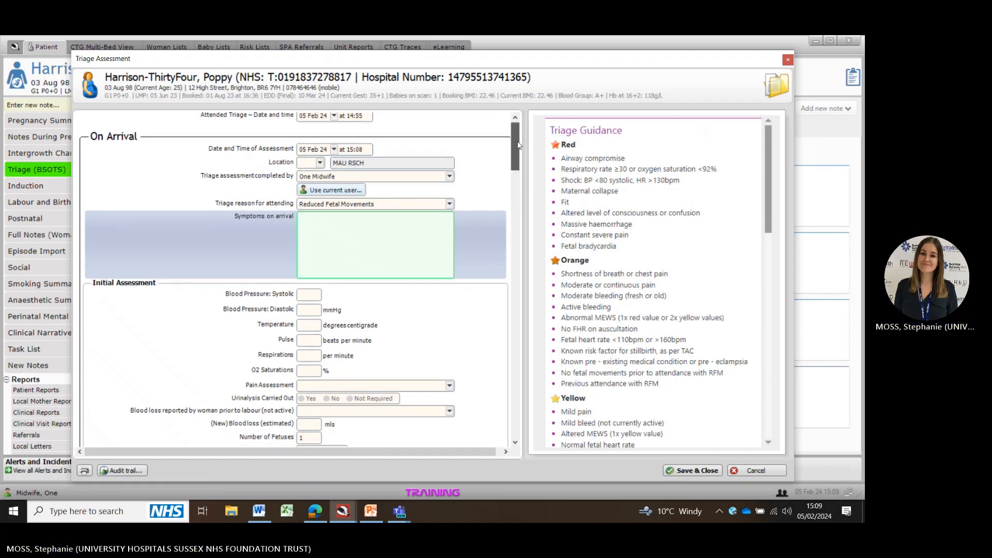
left_click(305, 141)
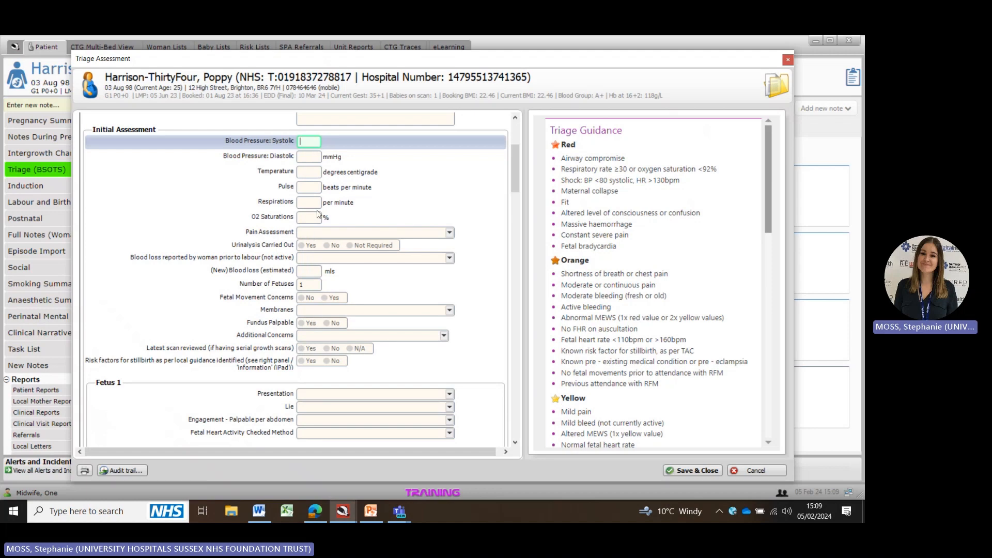
left_click(303, 247)
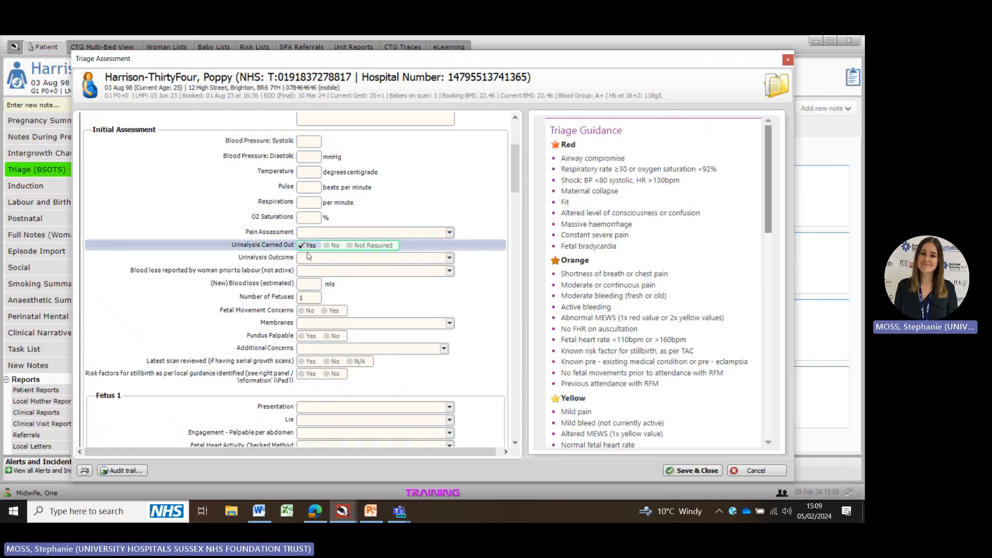
left_click(319, 258)
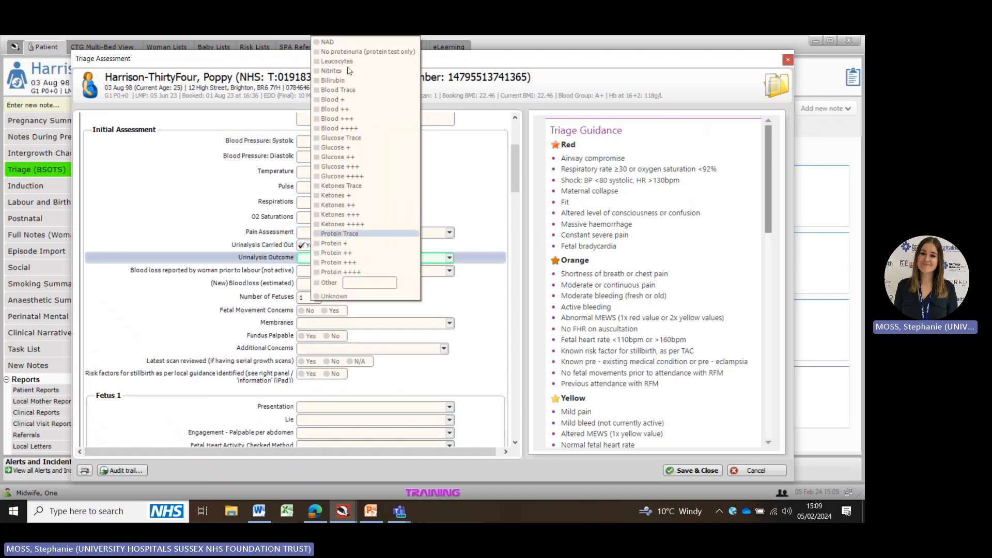
left_click(331, 42)
Step: Mark fetal movement concerns as Yes, with fetal movements Not yet felt and membranes Intact
left_click(328, 311)
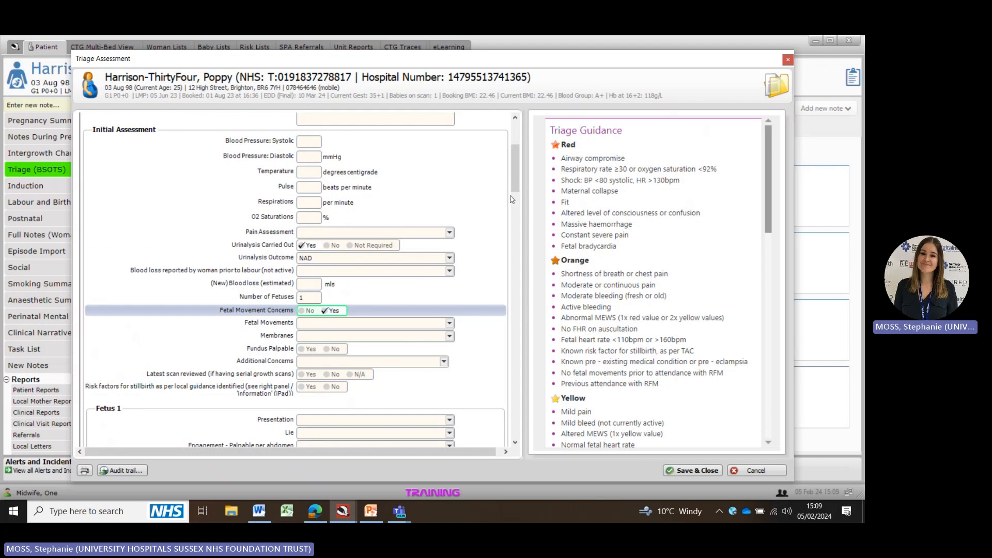
left_click_drag(516, 168, 514, 187)
left_click(398, 155)
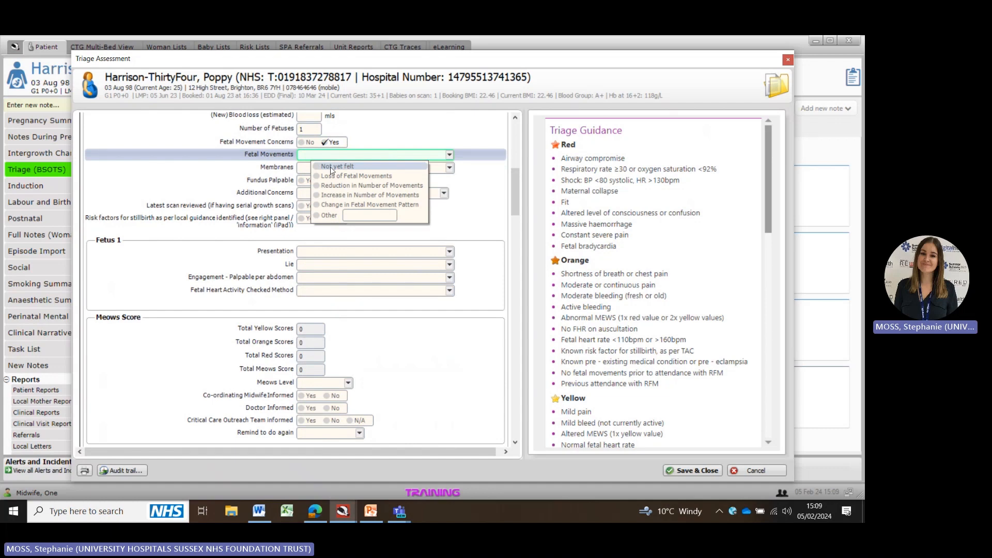
left_click(331, 168)
left_click(326, 168)
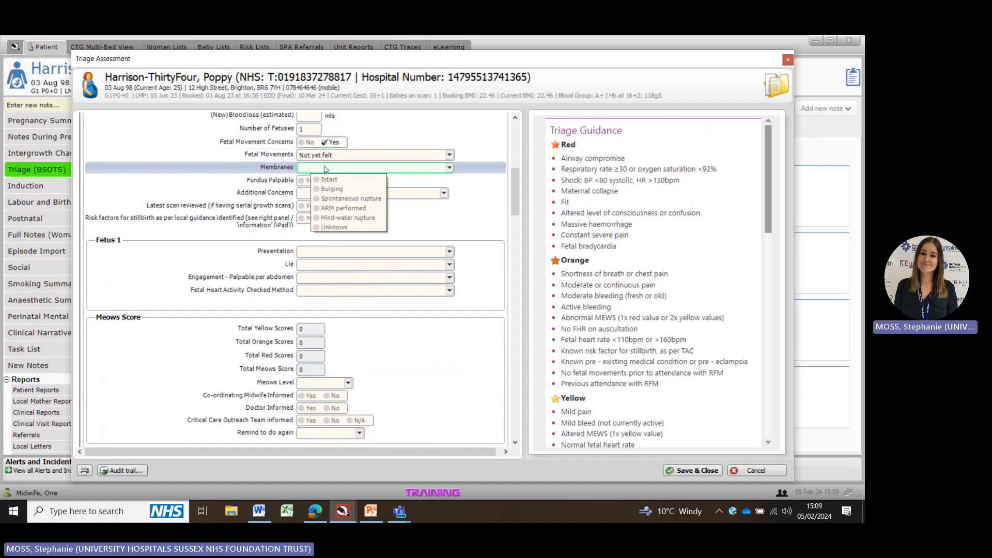
left_click(328, 180)
Step: Mark the fundus as palpable and enter a symphysis fundal height of 35 cm
left_click(299, 182)
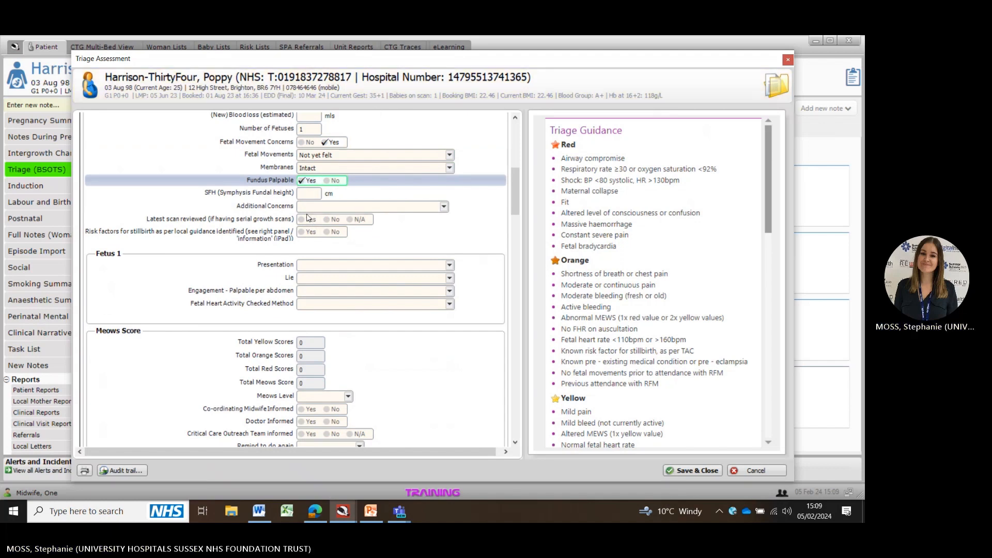
left_click(315, 195)
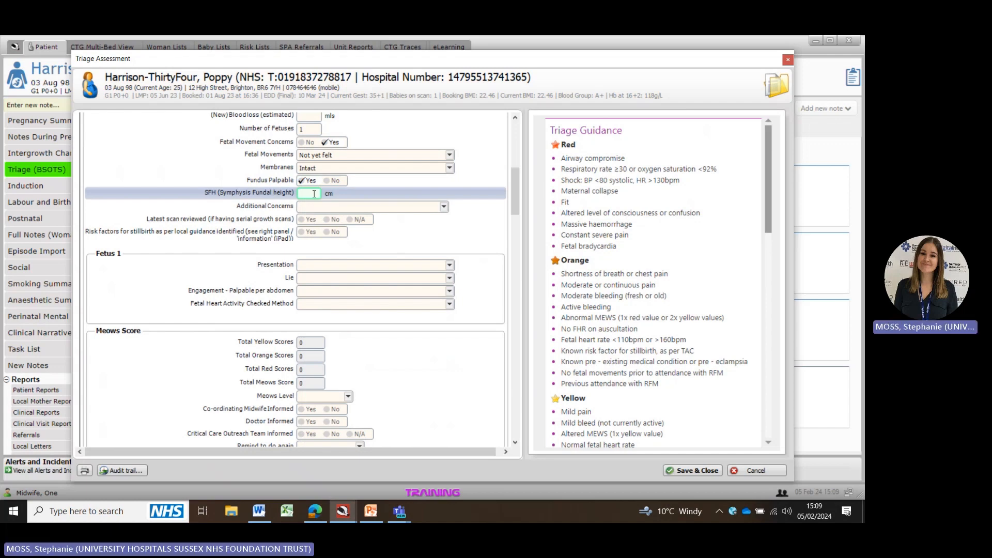
type("35")
Step: Open and review the Intergrowth fundal height chart
left_click(303, 223)
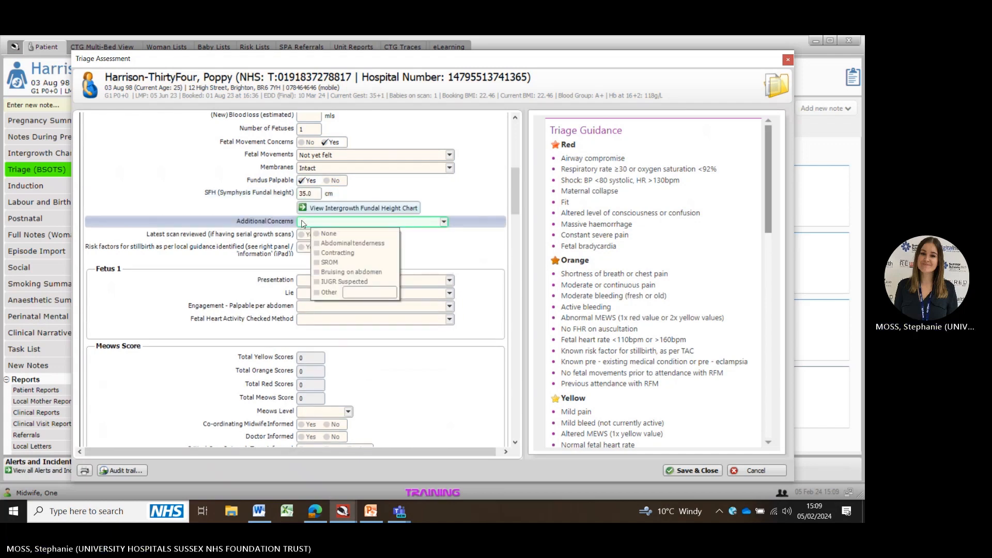
left_click(376, 209)
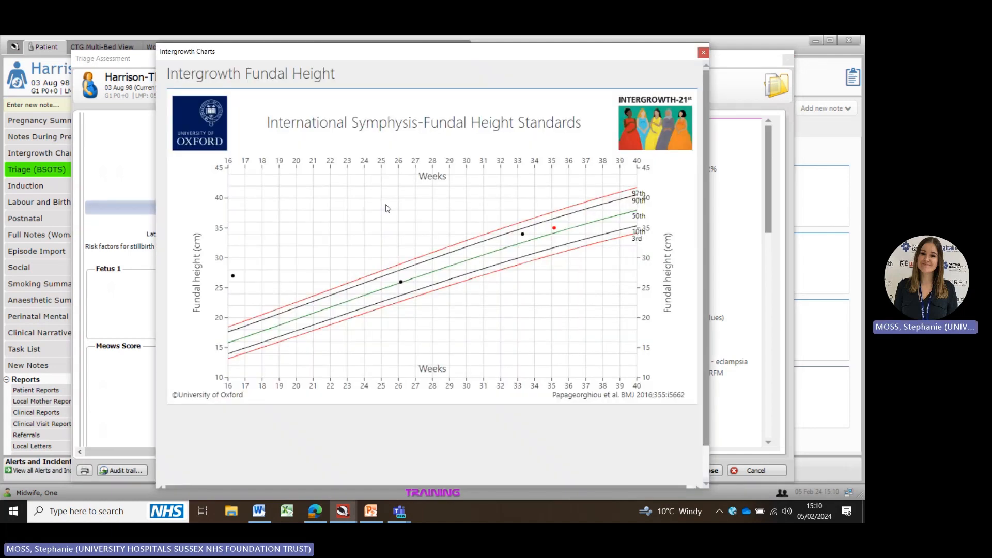
left_click(703, 53)
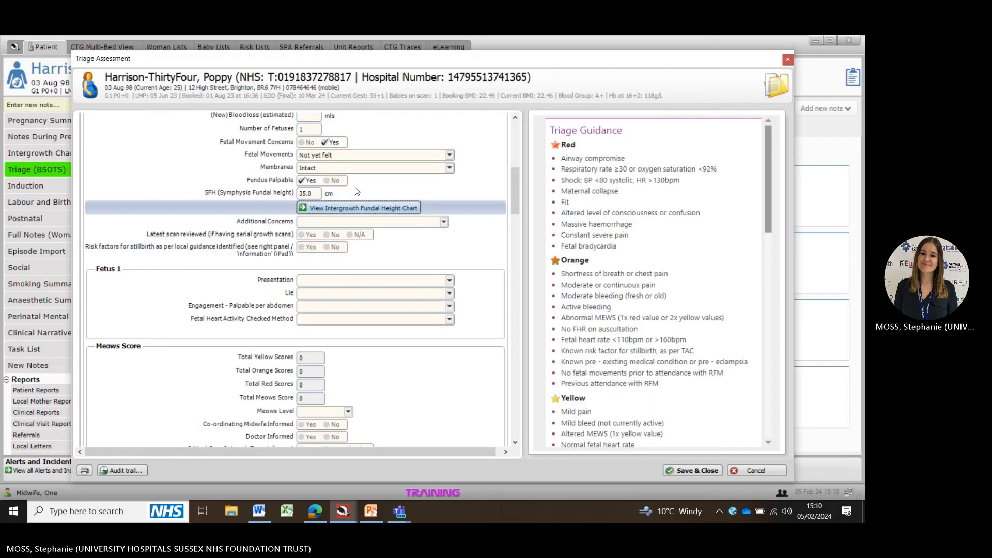
Step: Answer Yes to latest scan reviewed and to stillbirth risk factors identified
left_click(302, 235)
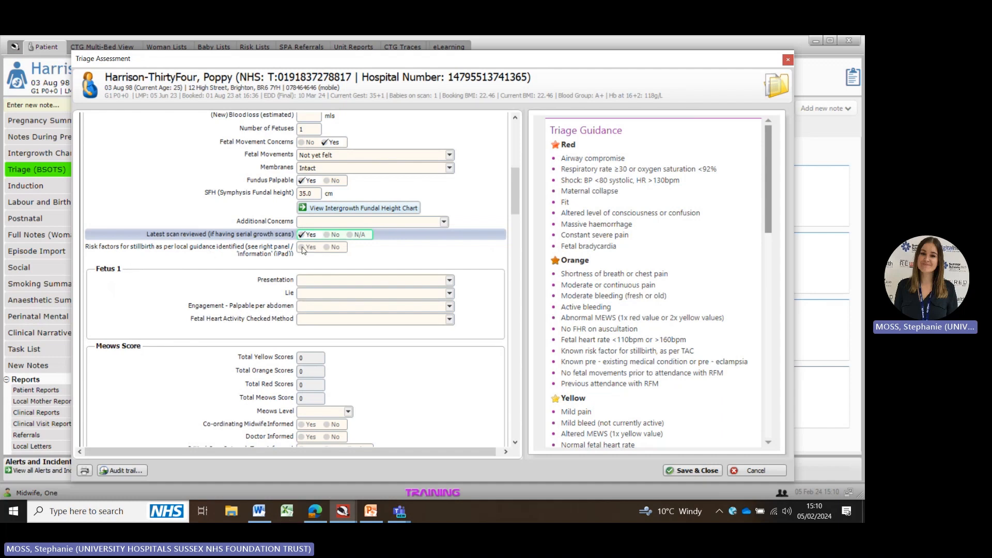
left_click(302, 248)
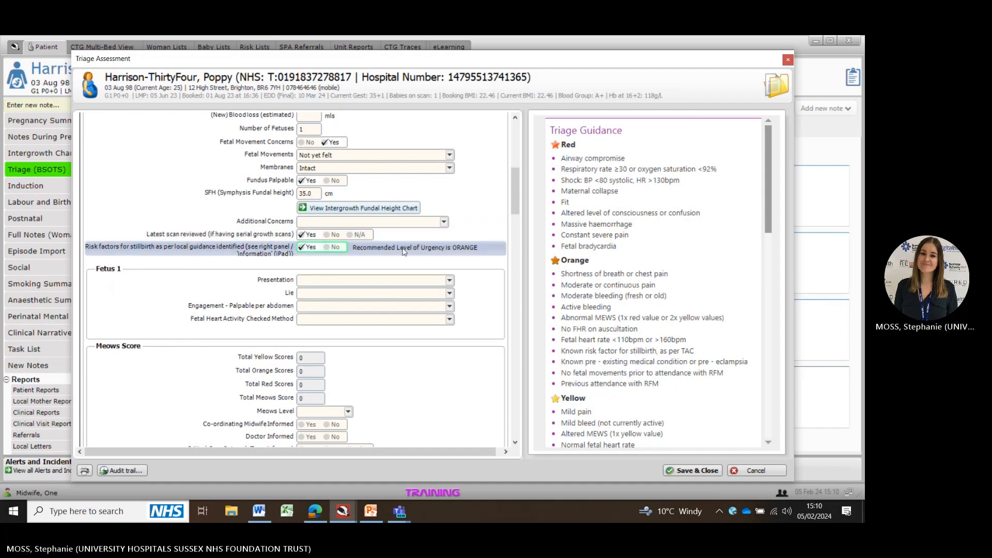
Step: Record Fetus 1 presentation as Cephalic, lie Longitudinal and engagement Not Engaged
scroll(517, 197, "down", 2)
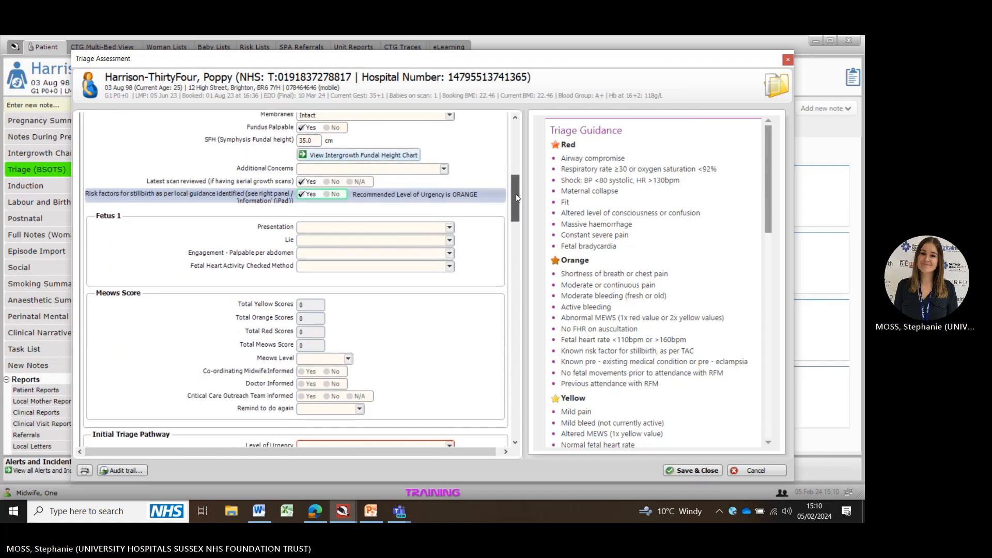
scroll(517, 198, "down", 1)
left_click(383, 203)
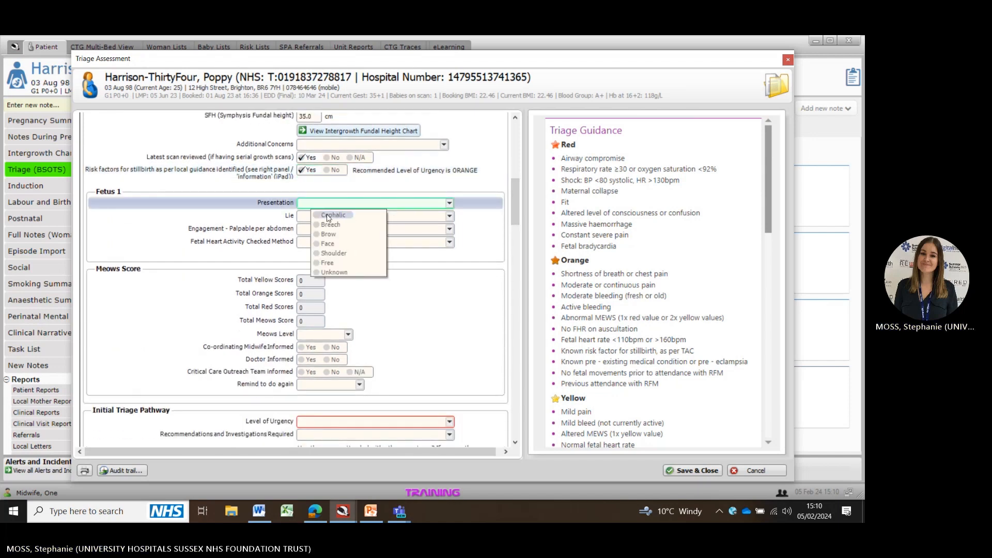
left_click(327, 215)
left_click(330, 228)
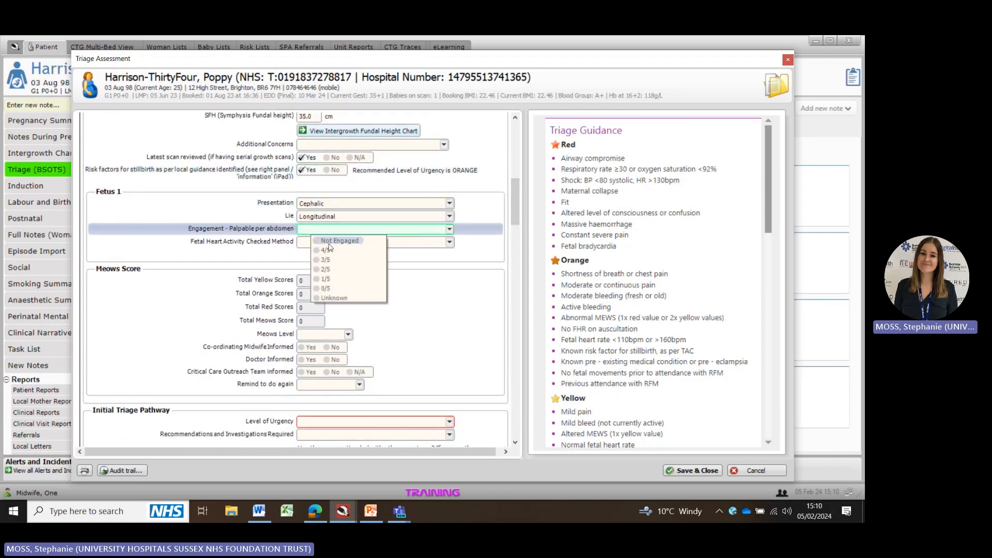
left_click(334, 242)
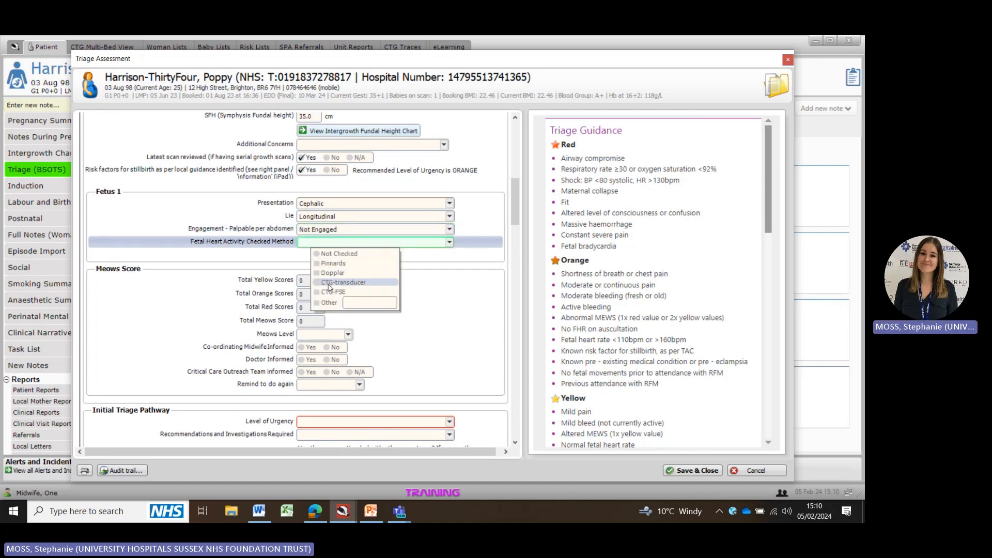
Step: Set the fetal heart activity method to CTG-transducer and enter a fetal heart rate of 135
left_click(327, 283)
left_click(348, 255)
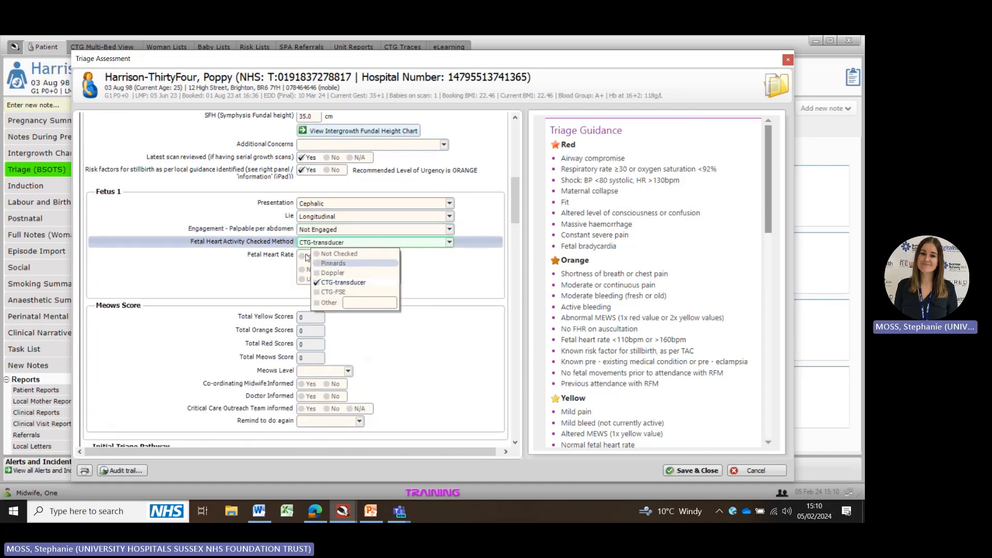
type("135")
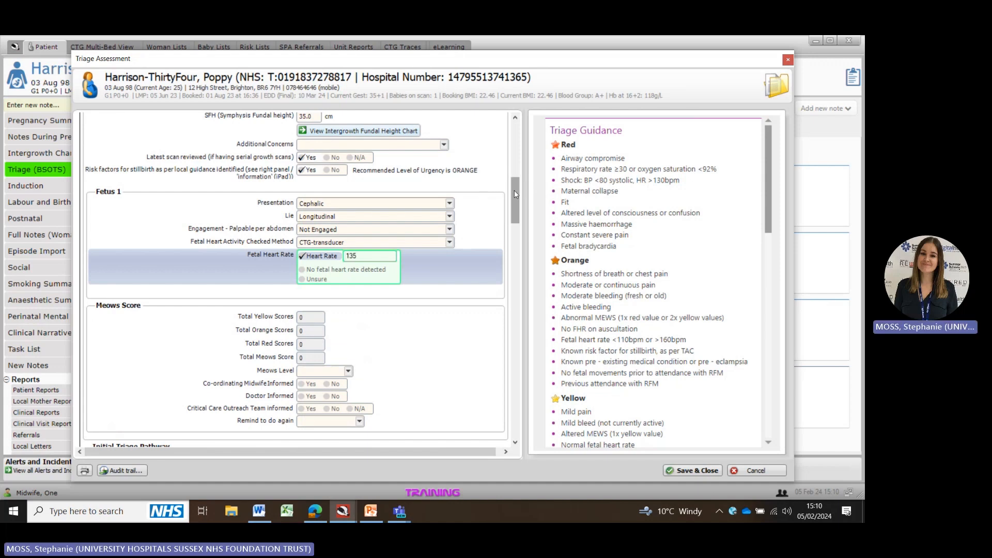
Step: Set the MEOWS level to None and mark the doctor as informed
left_click_drag(514, 191, 514, 218)
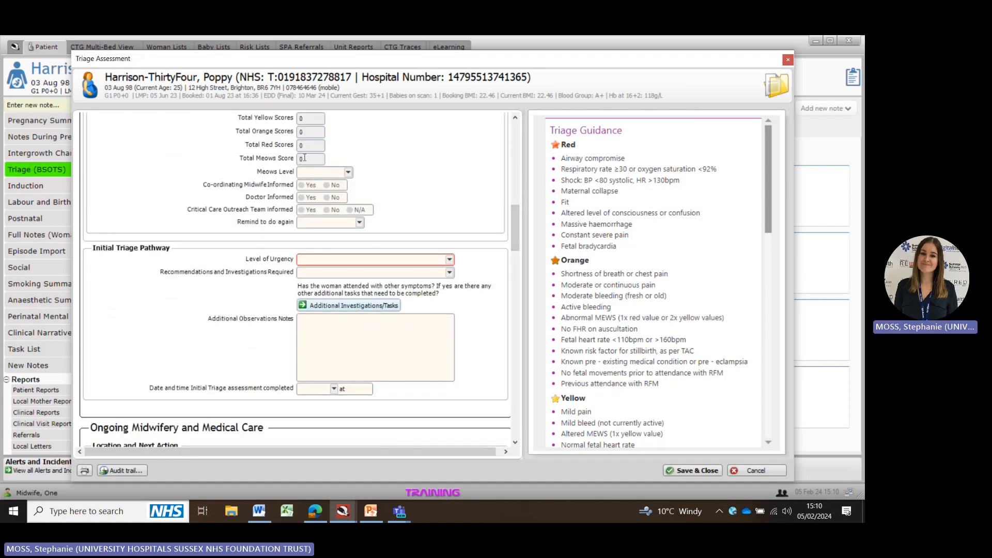
left_click(322, 172)
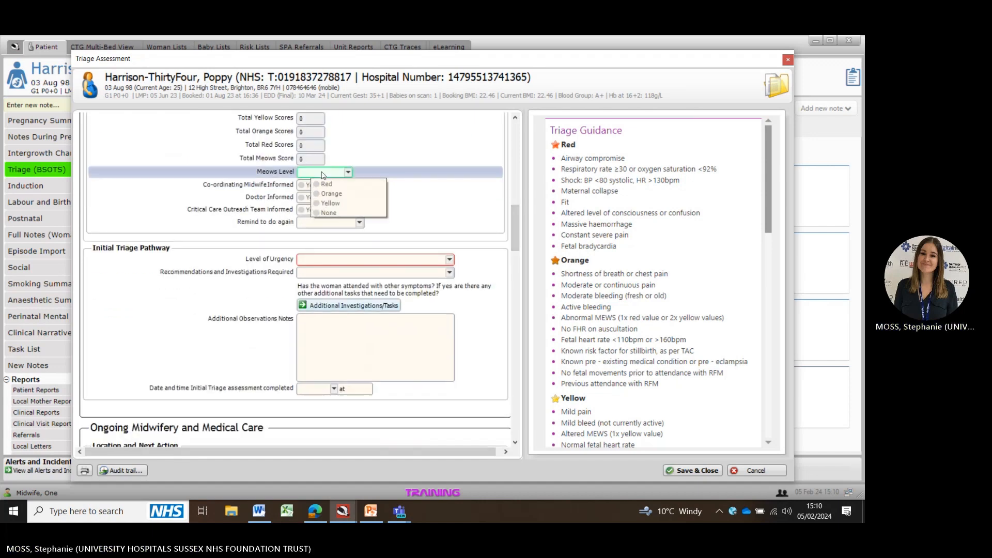
left_click(326, 213)
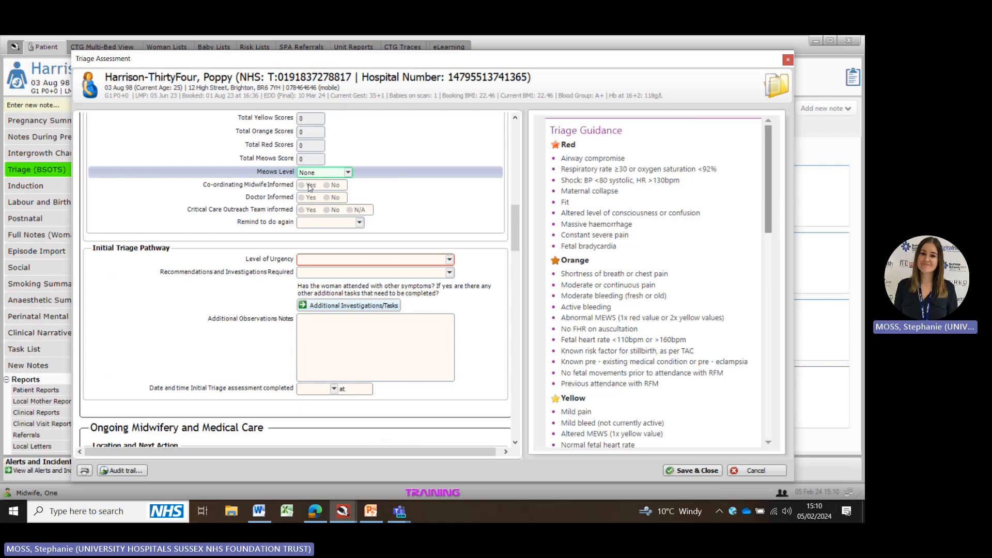
left_click(304, 199)
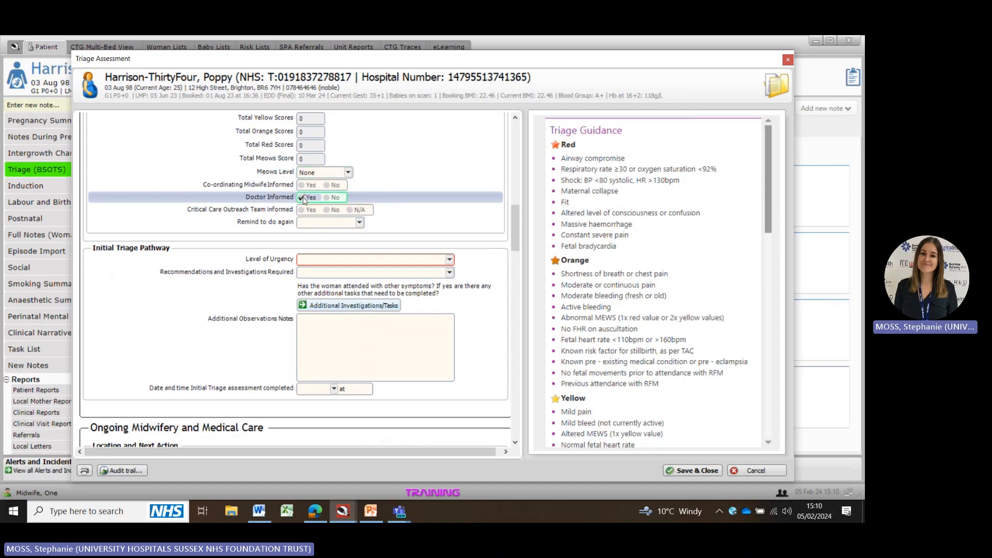
left_click(313, 226)
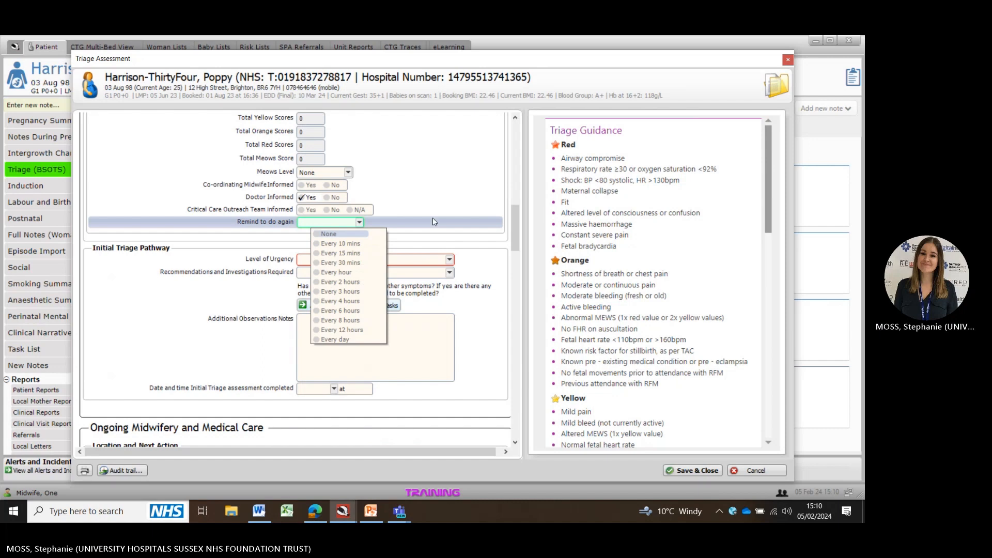
left_click(485, 305)
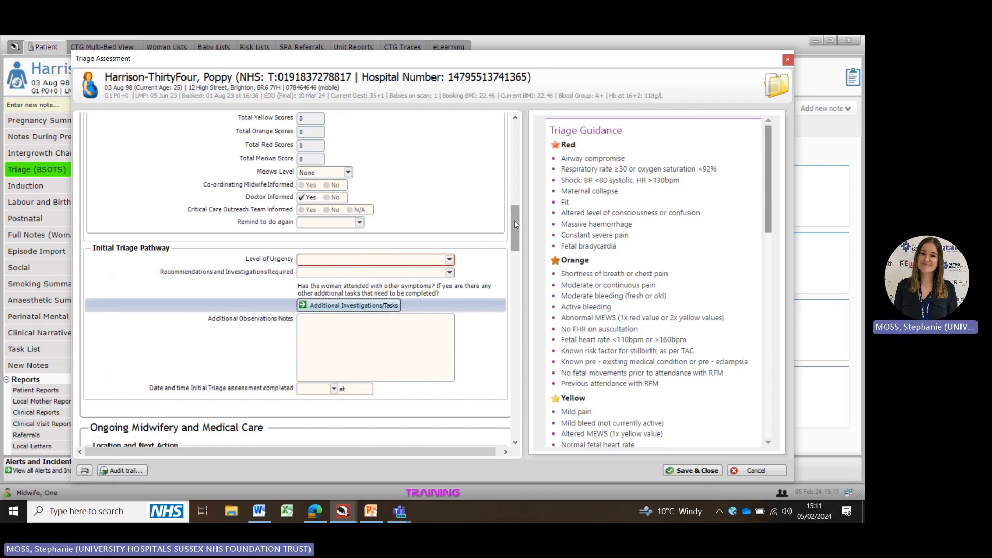
Step: Set the initial triage level of urgency to Orange (15 mins)
scroll(513, 220, "down", 1)
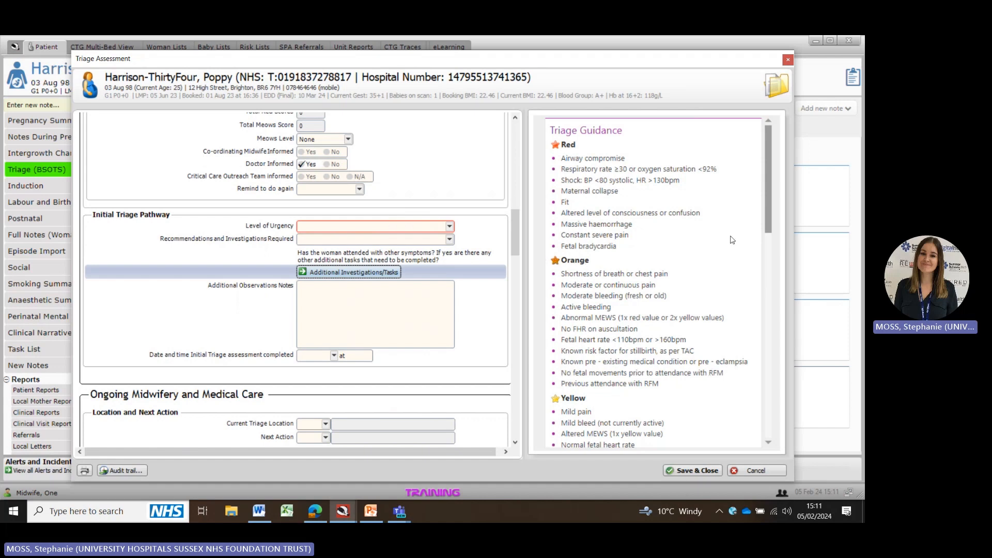
left_click_drag(767, 214, 773, 232)
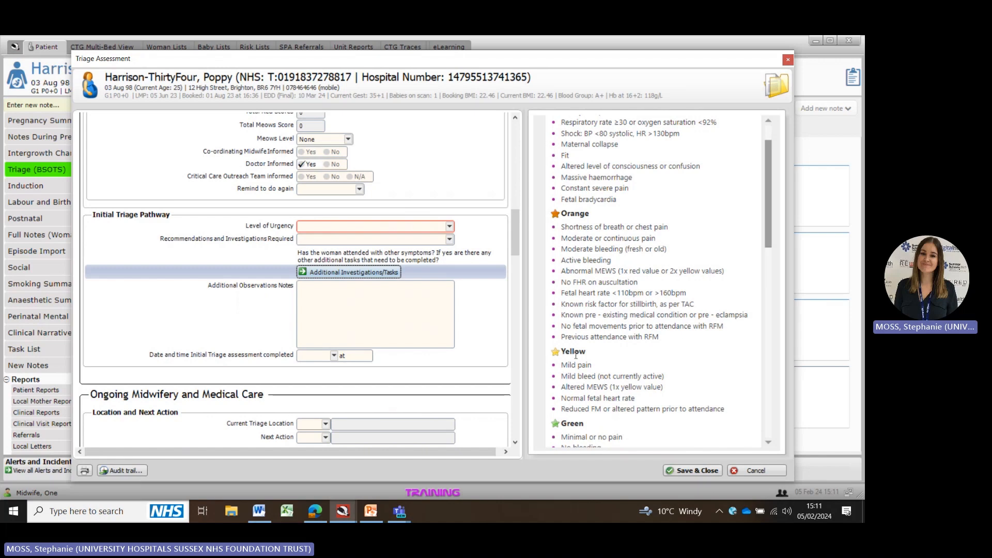
left_click(438, 227)
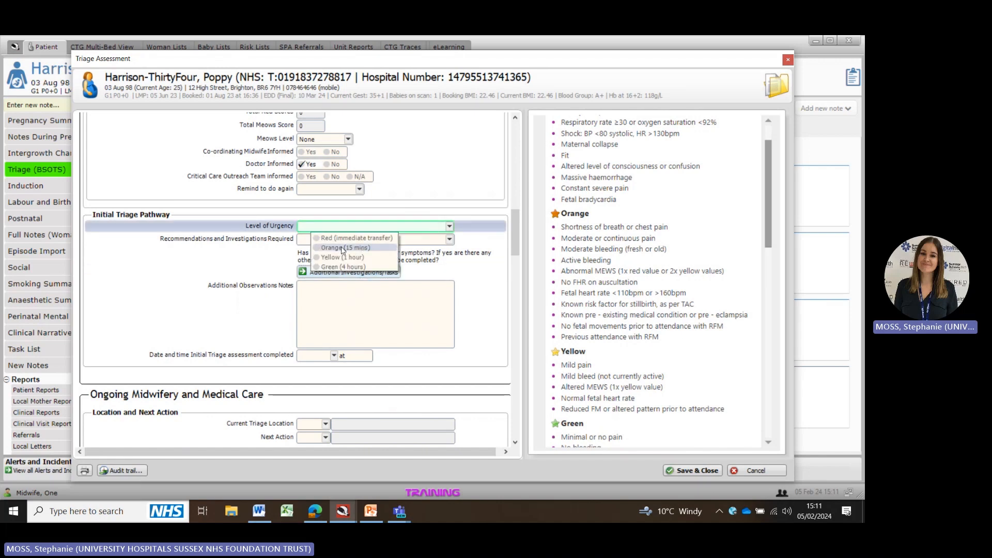
left_click(342, 250)
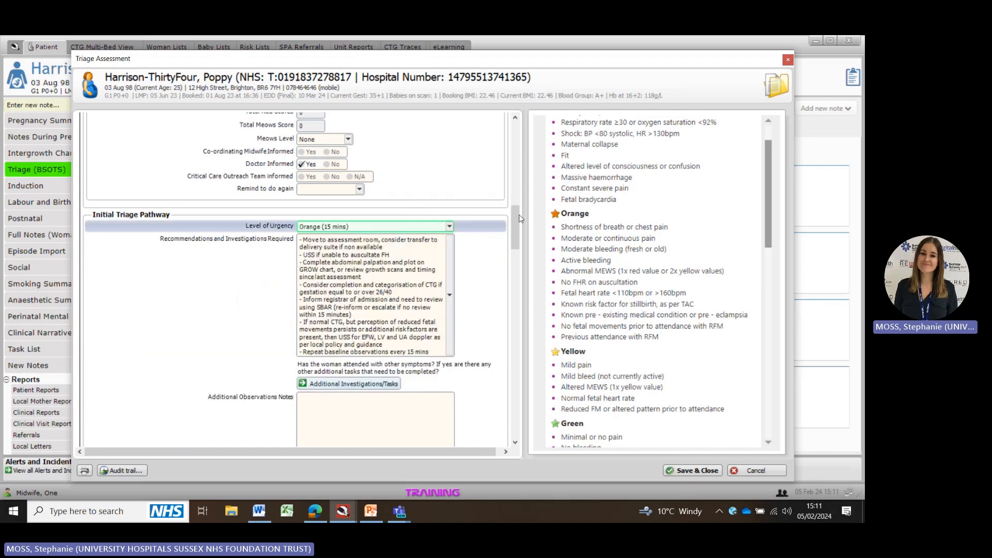
Step: Fill in the date and time the initial triage assessment was completed with the current date and time
left_click_drag(521, 218, 520, 230)
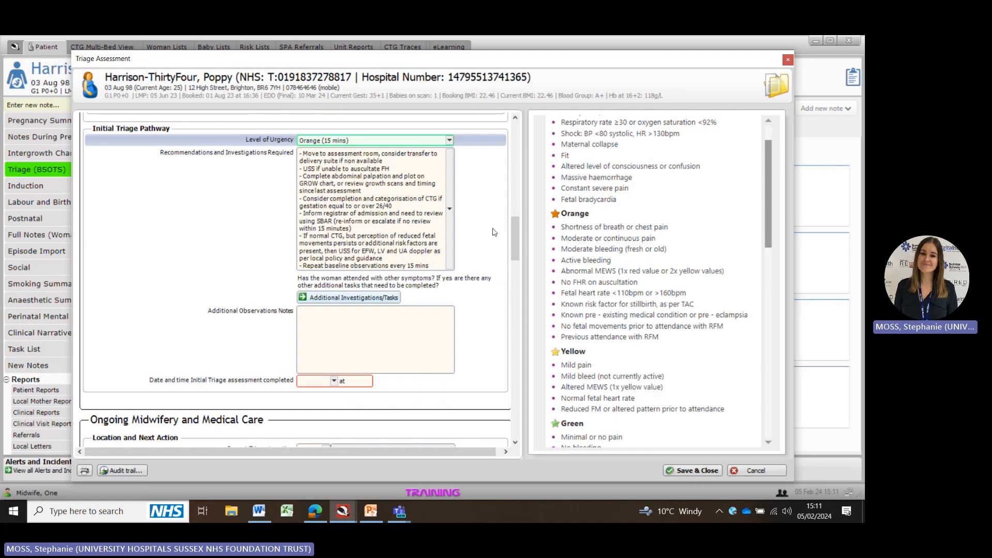
left_click_drag(515, 239, 515, 244)
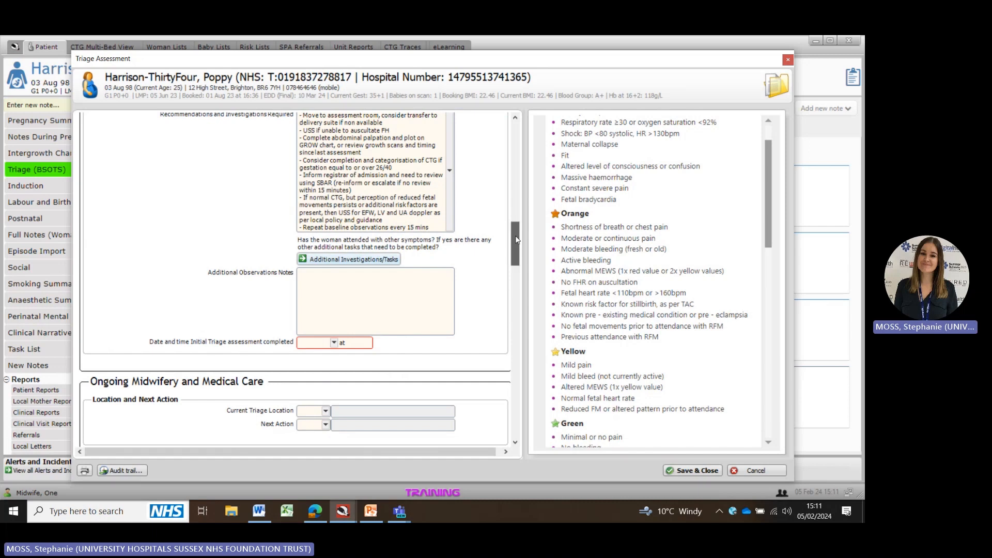
scroll(515, 239, "up", 1)
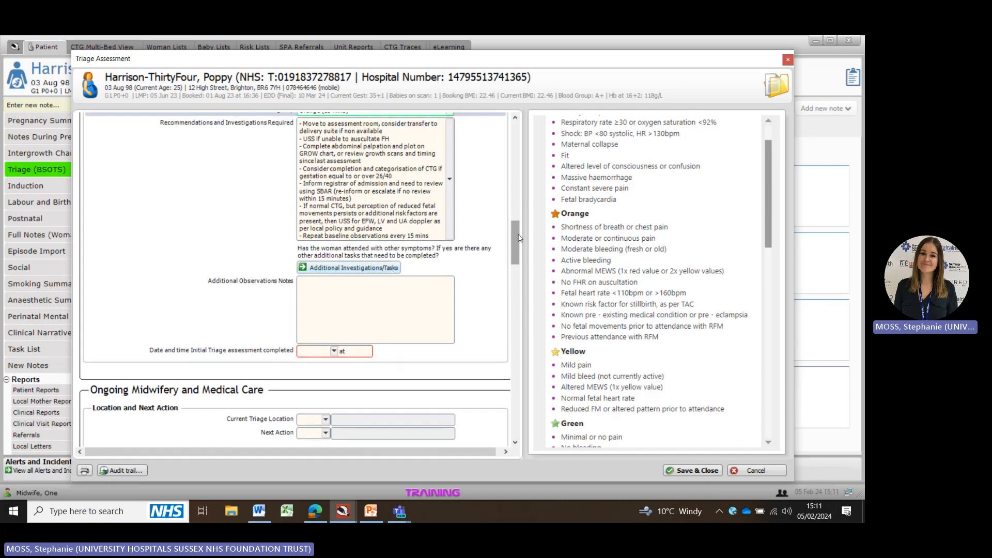
scroll(432, 266, "down", 3)
left_click(309, 275)
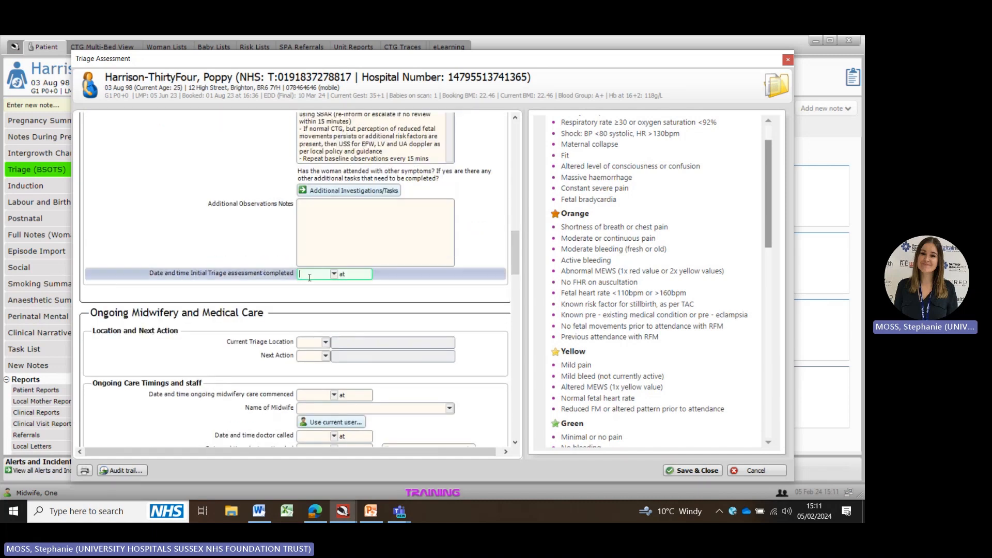
key("space")
Step: Record the date and time the doctor was called as today's and set the midwife's name to the current user
scroll(504, 261, "down", 4)
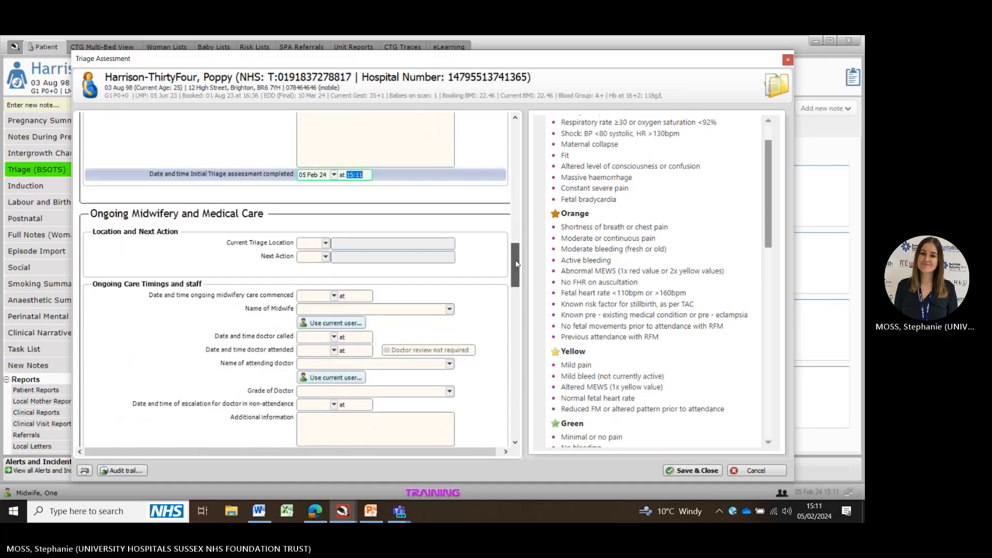
left_click(307, 329)
type("t")
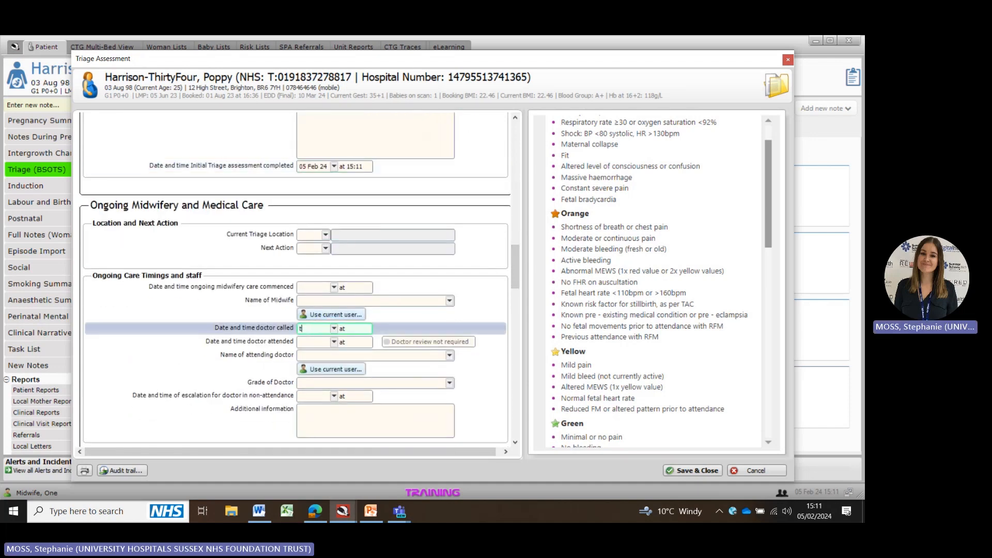
key("Tab")
left_click(335, 316)
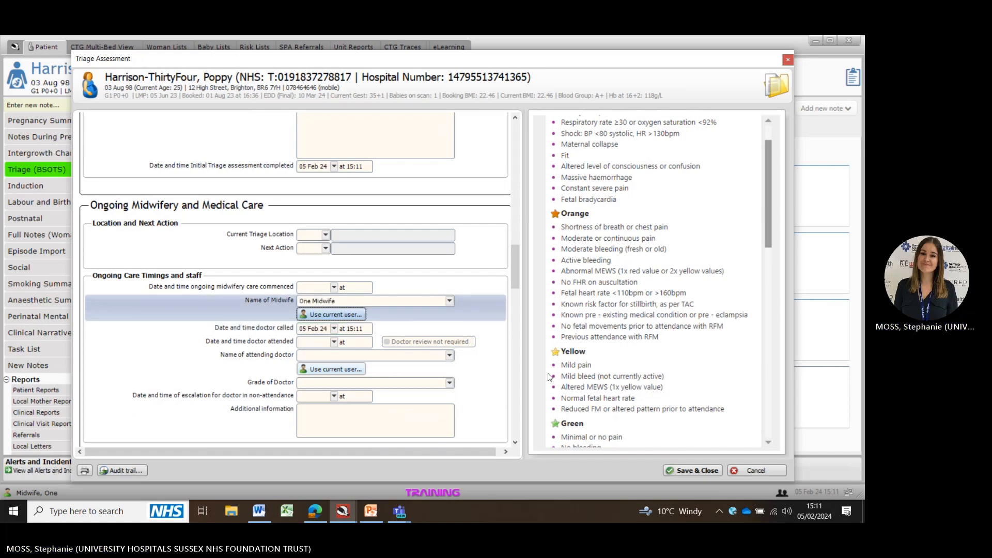
Step: Save and close the triage assessment, confirming the save
left_click(701, 471)
left_click(517, 293)
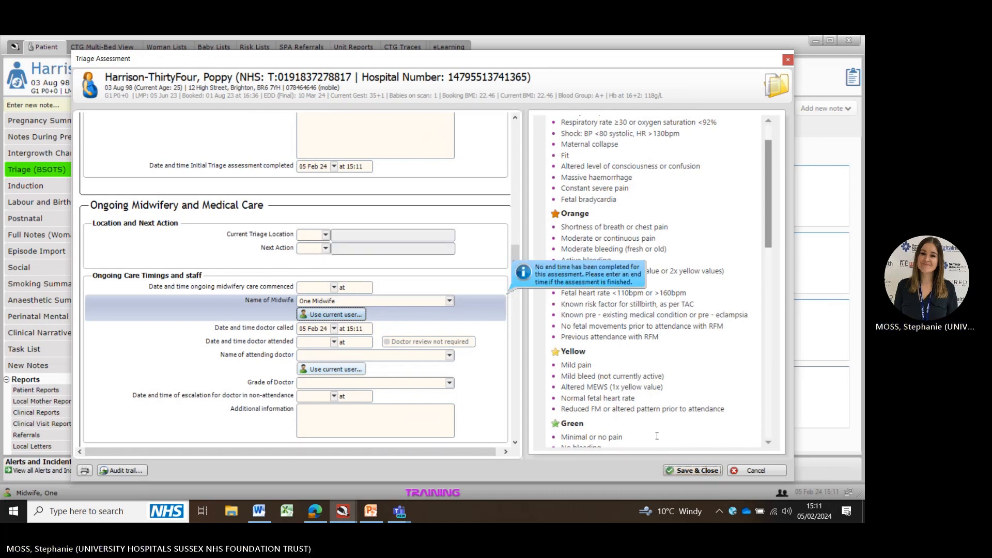
left_click(702, 470)
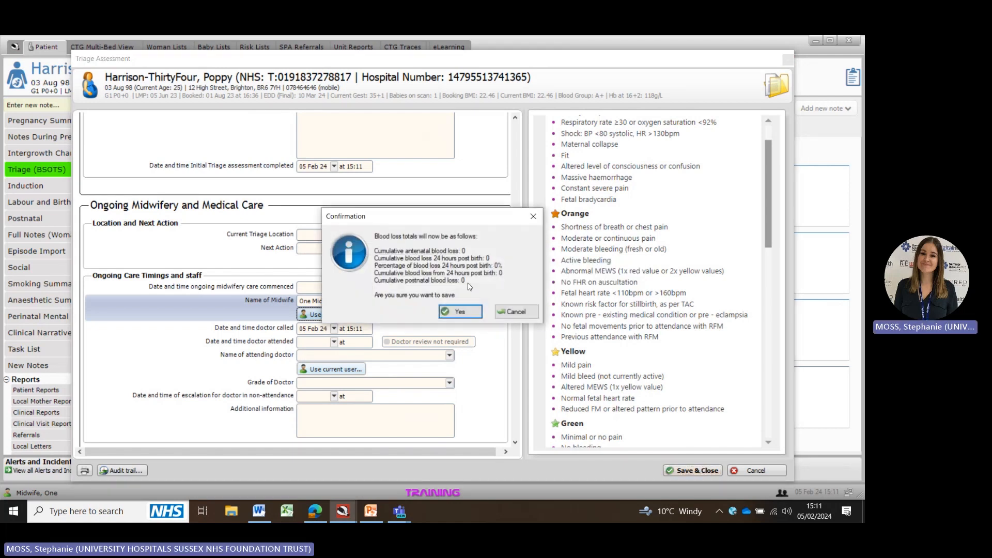
left_click(465, 312)
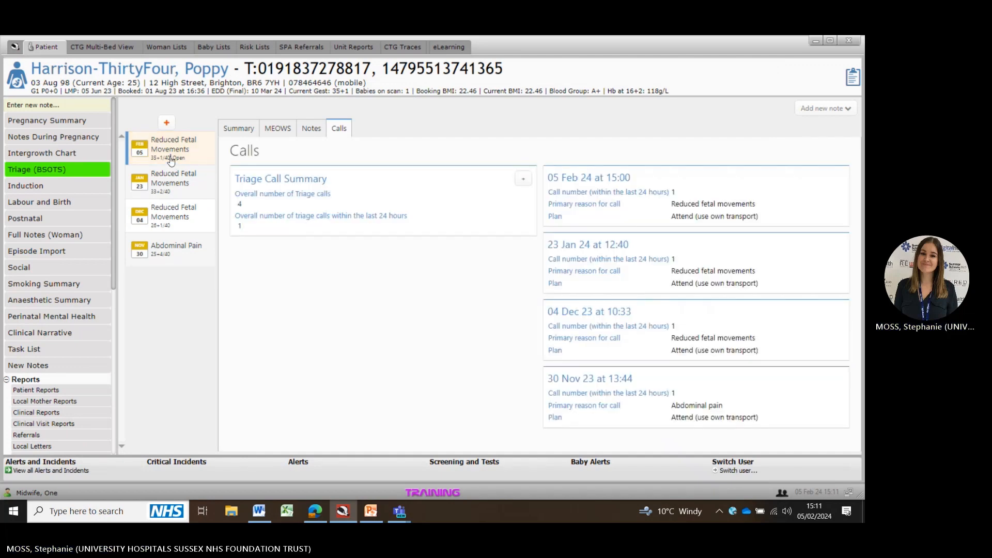
Step: Open a new CTG Review note for the patient from the woman notes
left_click(239, 129)
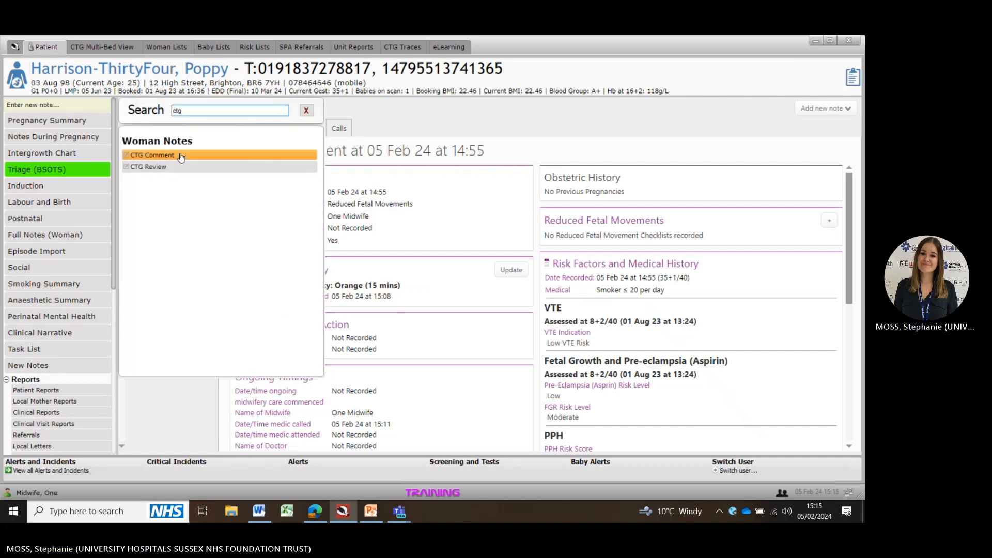
left_click(164, 166)
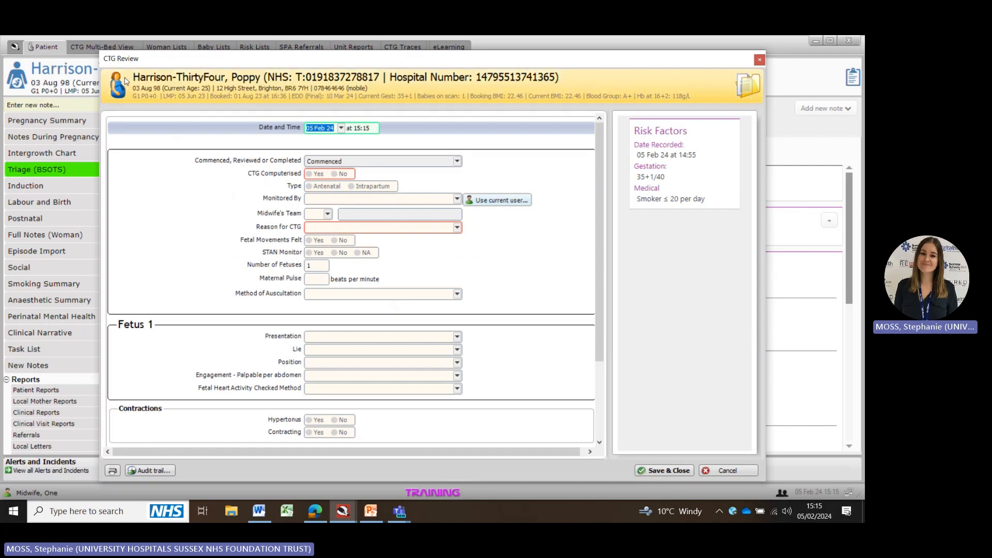
Step: Mark the CTG as computerised and antenatal, monitored by the current user
left_click(313, 174)
left_click(316, 187)
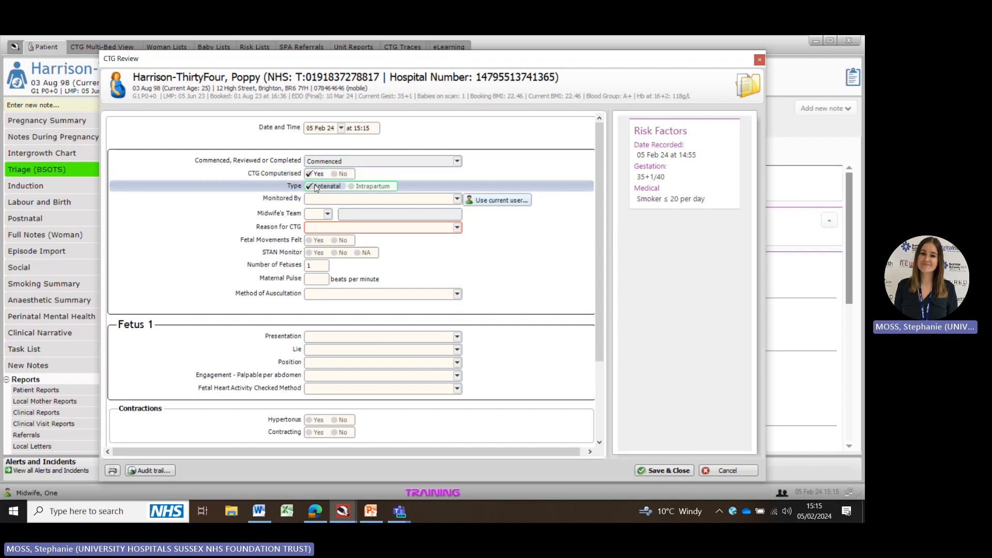
left_click(510, 200)
Step: Set the reason for CTG to Reduced fetal movements, fetal movements felt to No and STAN monitor to NA
left_click(333, 228)
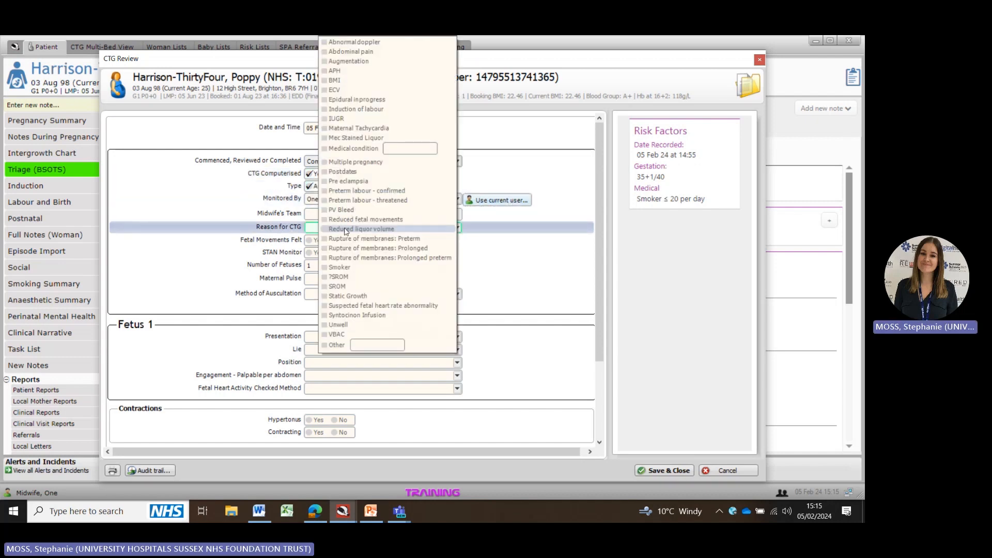
left_click(390, 221)
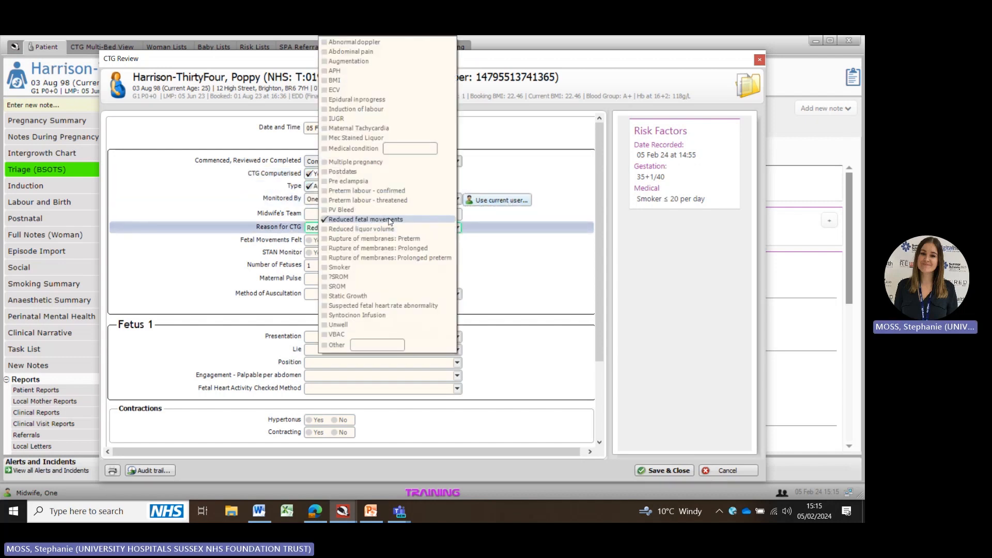
left_click(216, 267)
left_click(341, 242)
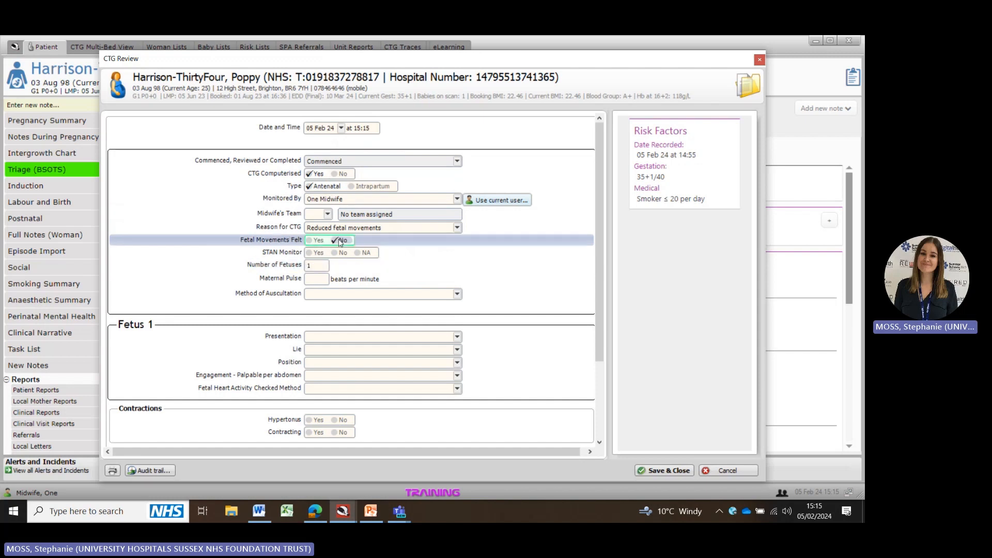
left_click(360, 252)
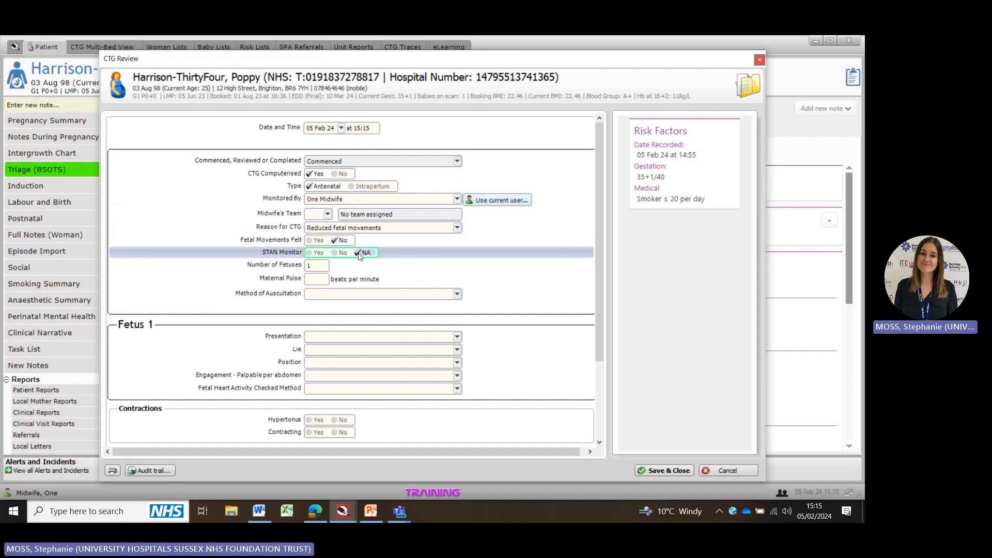
Step: Enter a maternal pulse of 88 beats per minute and set the method of auscultation to CTG-transducer
left_click(317, 280)
type("88")
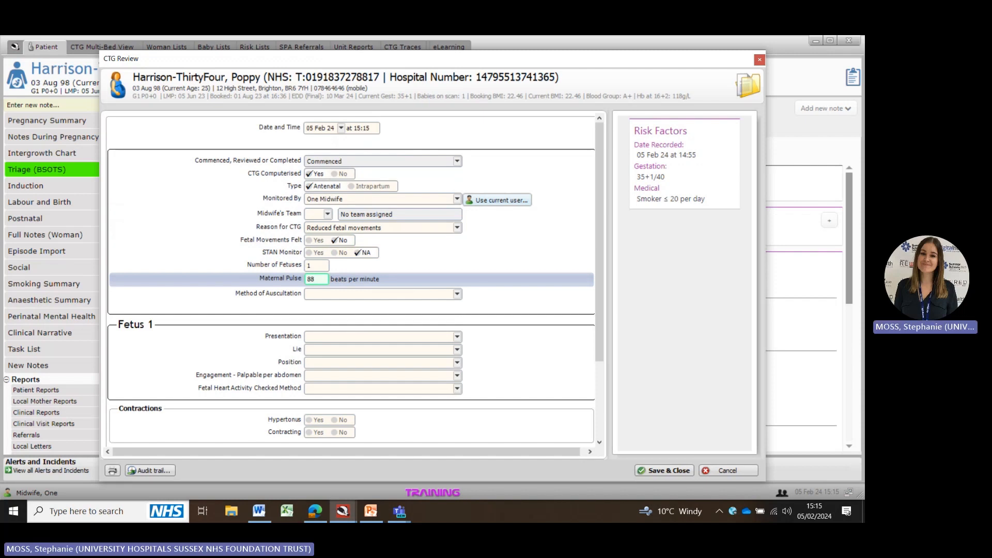
left_click(335, 301)
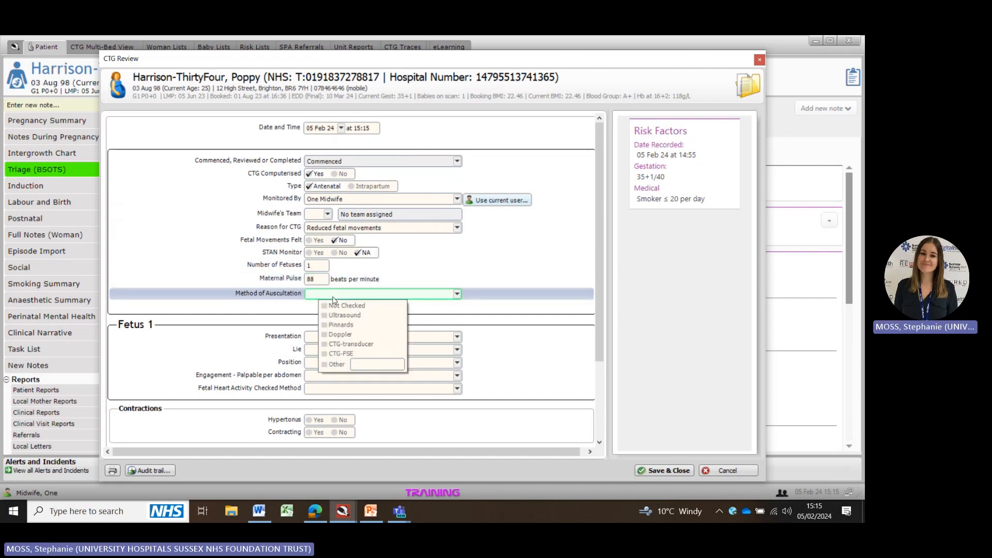
left_click(352, 344)
Step: Enter a Fetus 1 fetal heart rate of 140
scroll(279, 300, "down", 4)
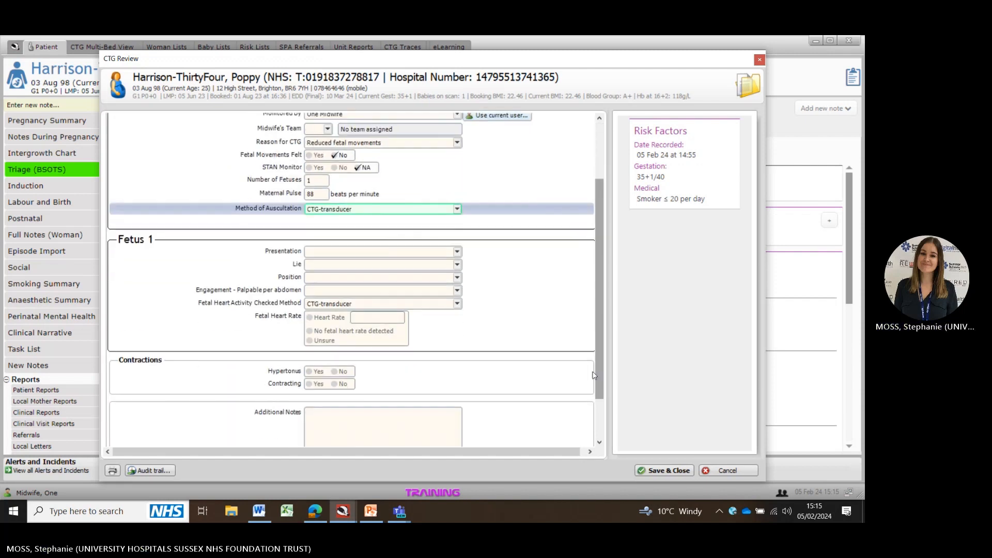
left_click(316, 318)
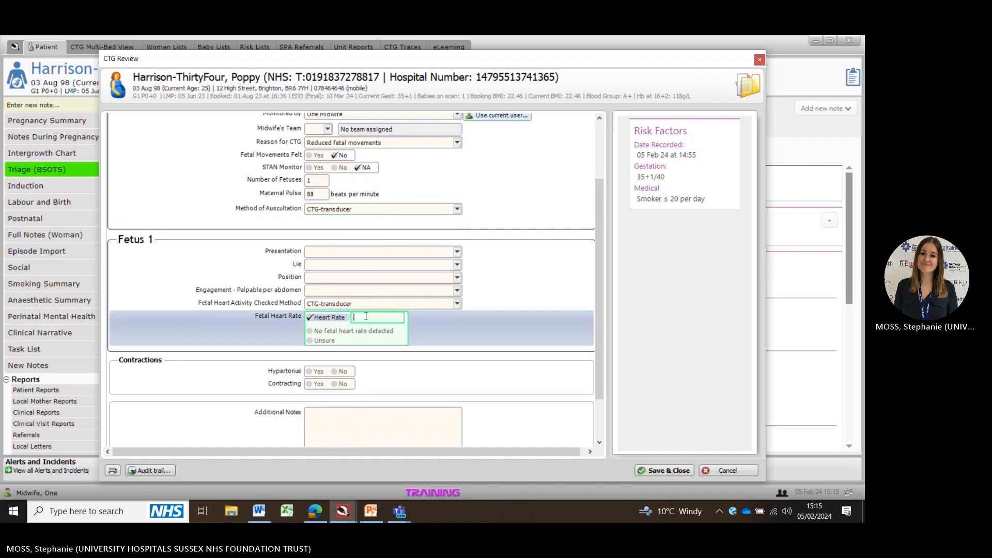
type("140")
Step: Record Fetus 1 presentation Cephalic, lie Longitudinal, position ROA and engagement 4/5
left_click(342, 259)
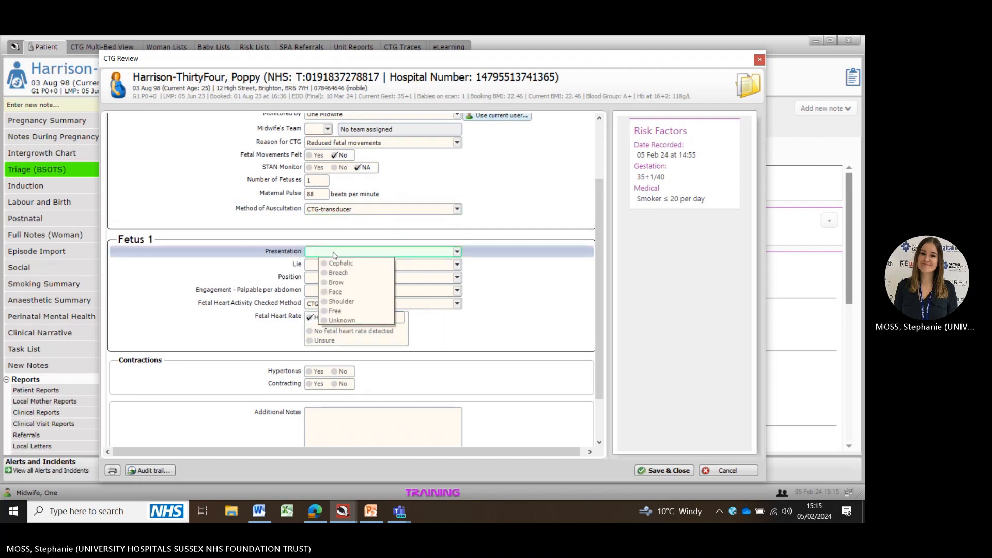
left_click(329, 267)
left_click(331, 265)
left_click(331, 282)
left_click(330, 282)
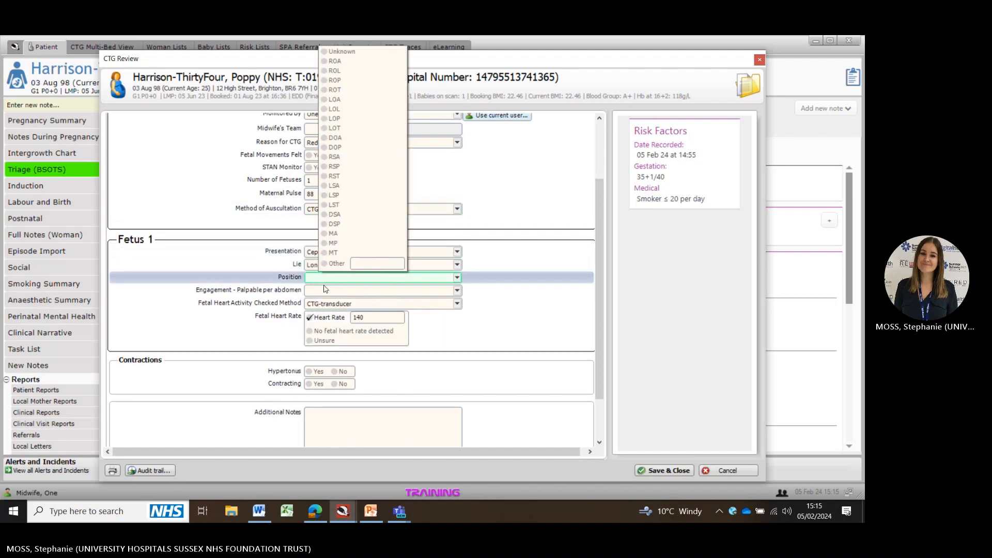
left_click(336, 61)
left_click(331, 290)
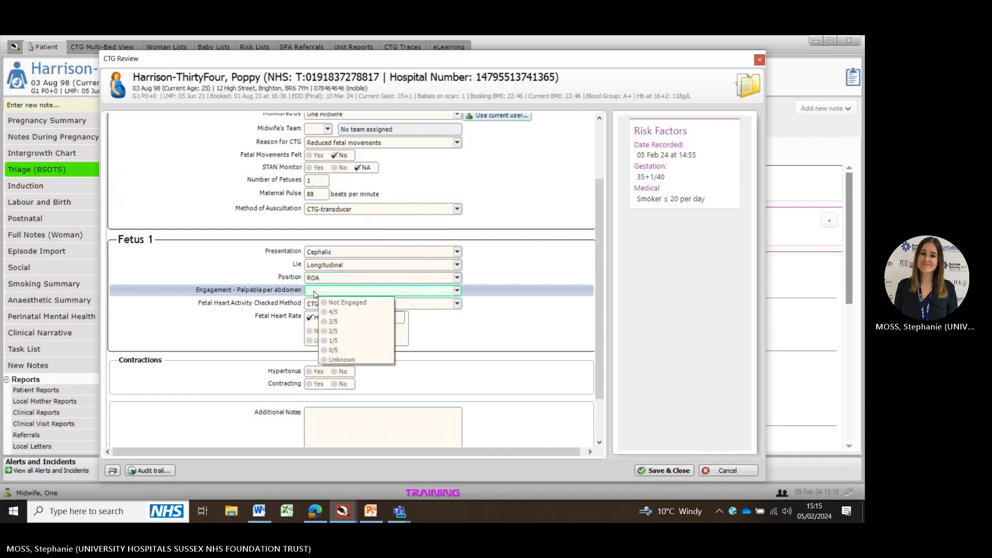
left_click(342, 315)
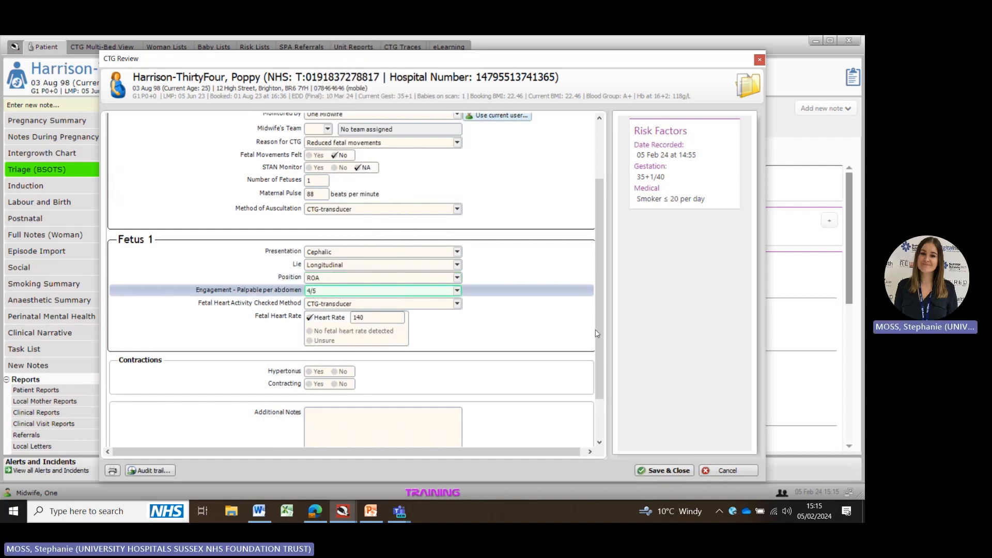
Step: Mark hypertonus and contracting as No and save the CTG Review
scroll(598, 333, "down", 3)
left_click(335, 314)
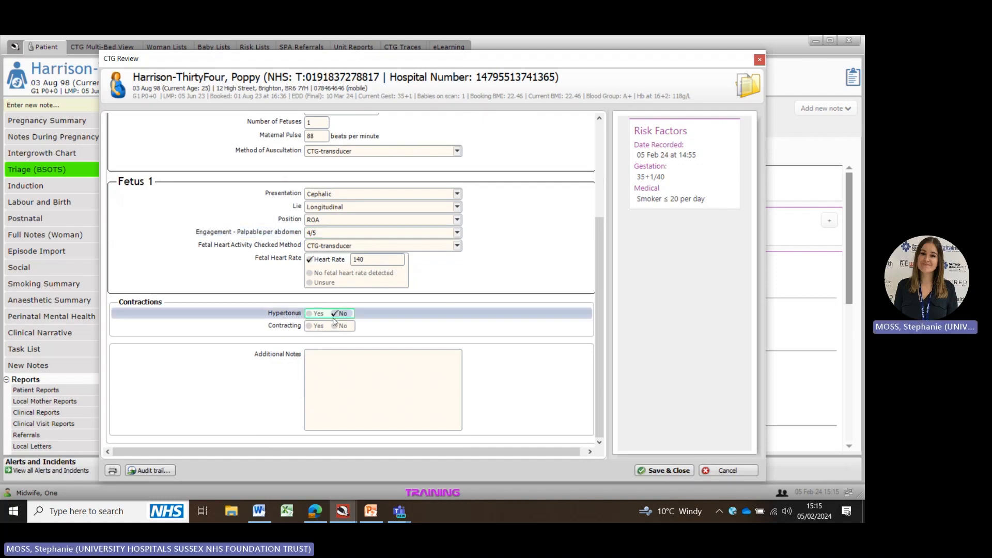
left_click(335, 326)
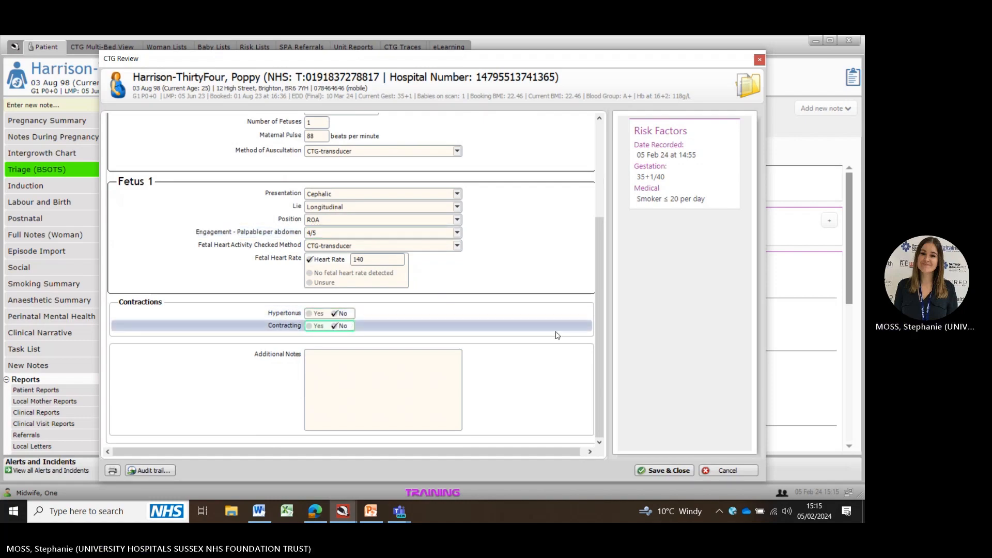
left_click(661, 471)
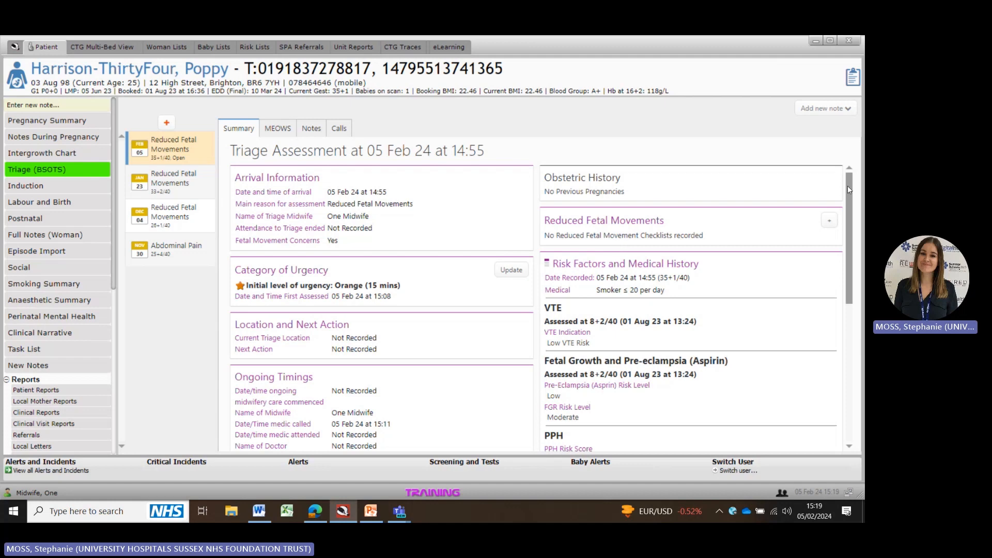
Step: Close the 'Move to assessment room' outstanding task as done today at 15:00 by the current user
left_click_drag(847, 185, 853, 330)
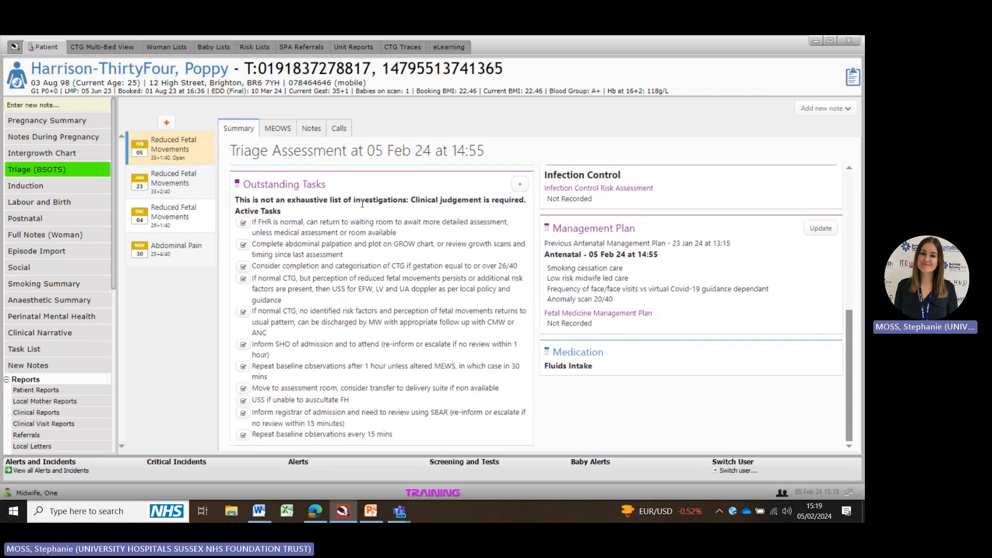
double_click(291, 392)
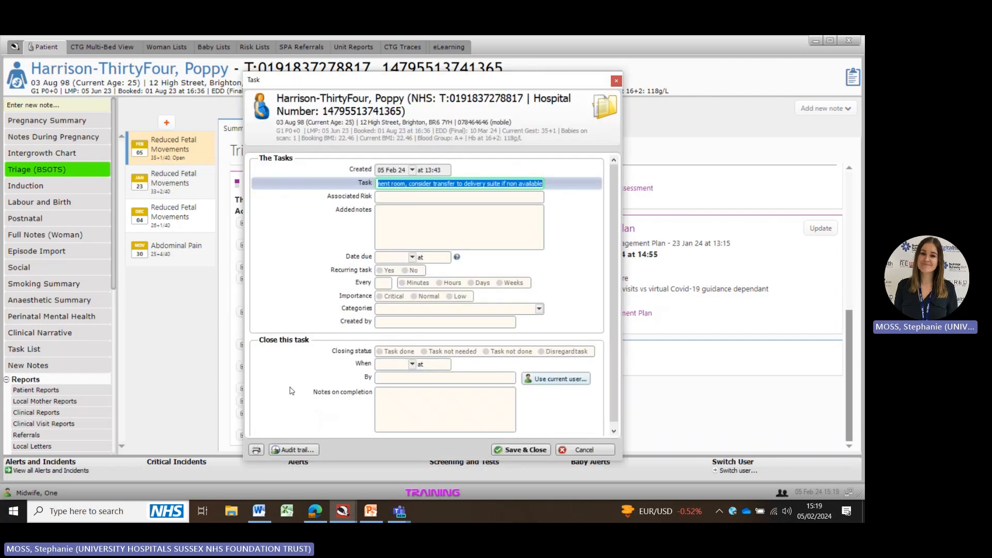
left_click(380, 352)
left_click(390, 365)
key("n")
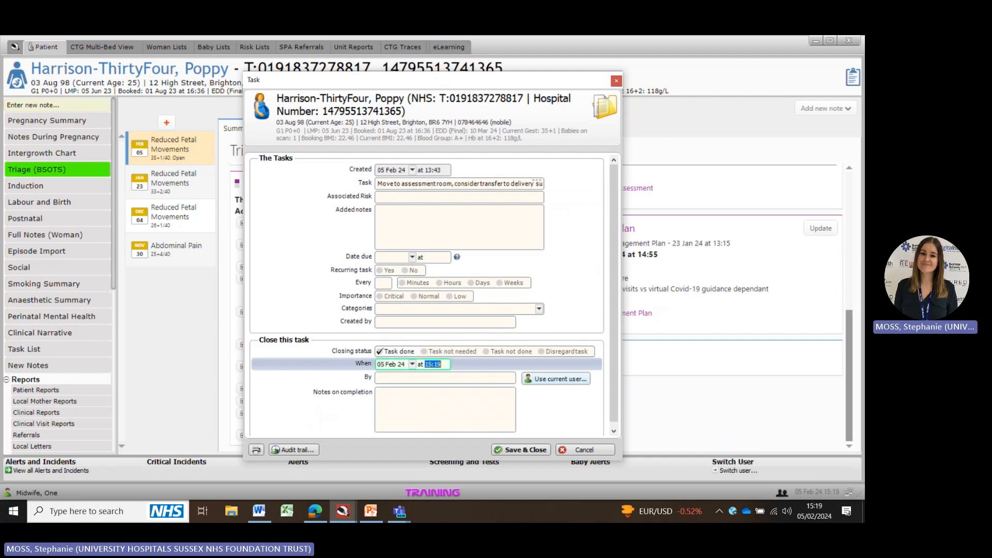
left_click(443, 365)
type("00")
left_click(556, 378)
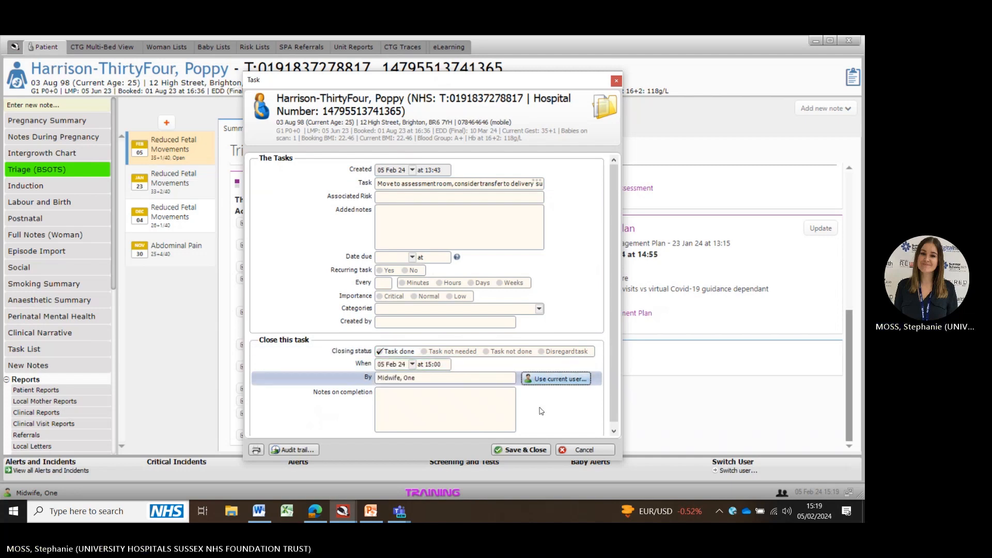
left_click(520, 450)
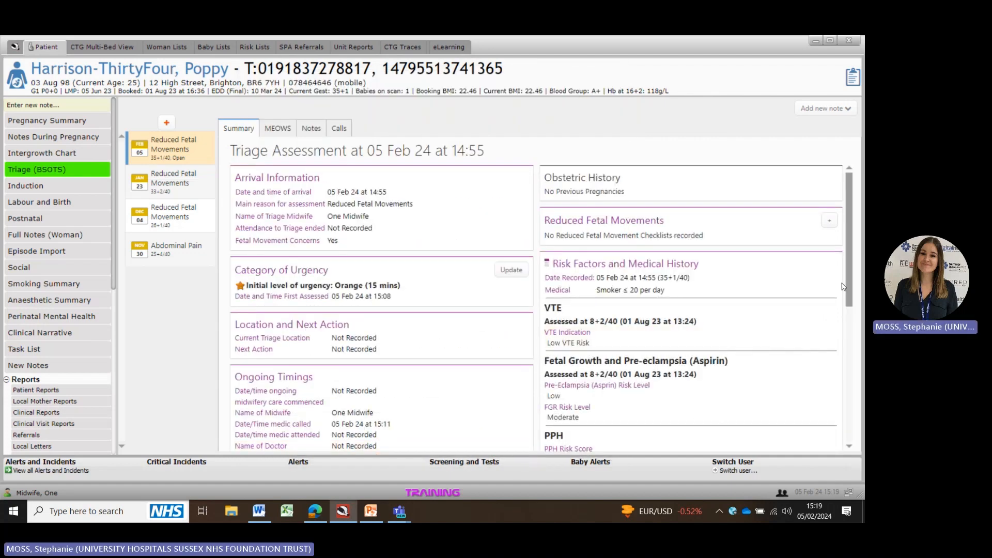
Step: Close the 'Complete abdominal palpation and plot on GROW chart' task as done on 05 Feb 24 at 15:10 by the current user
left_click_drag(848, 286, 849, 444)
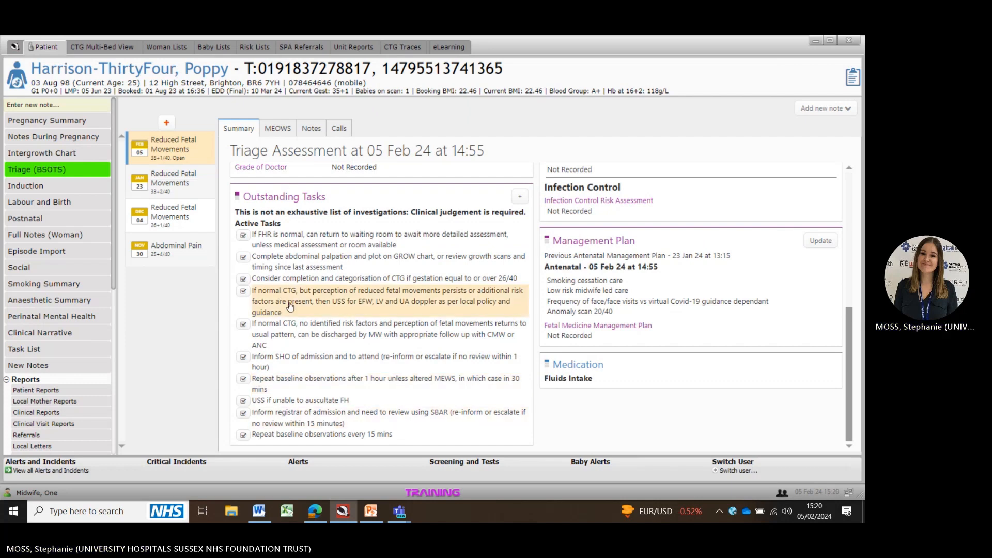
double_click(340, 263)
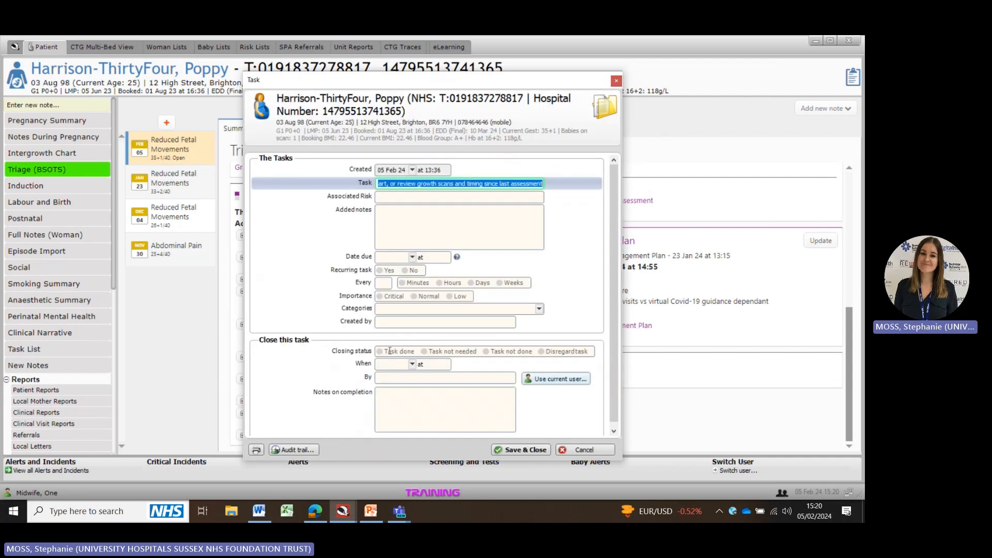
left_click(382, 351)
left_click(390, 363)
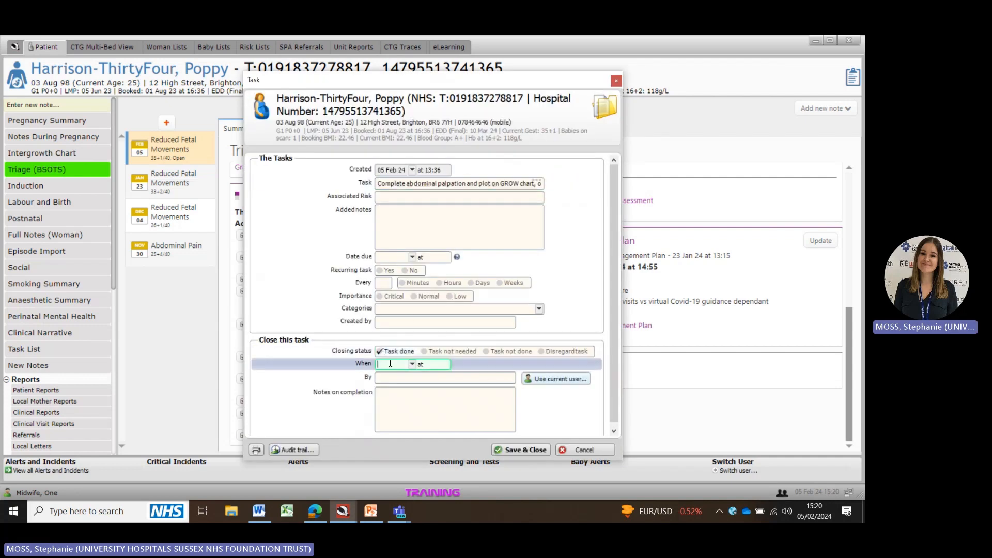
type("n")
key("Tab")
left_click(445, 365)
key("BackSpace")
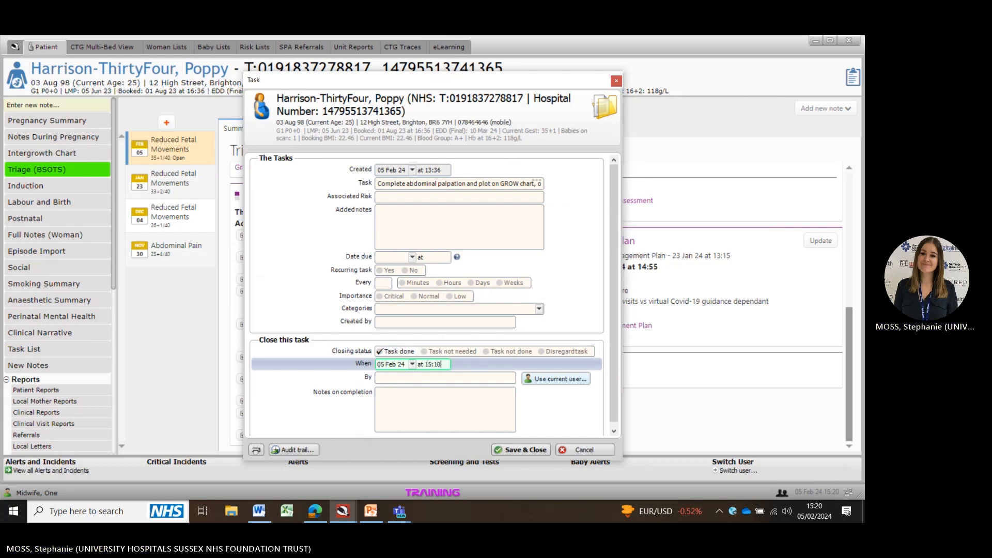
left_click(549, 379)
left_click(519, 450)
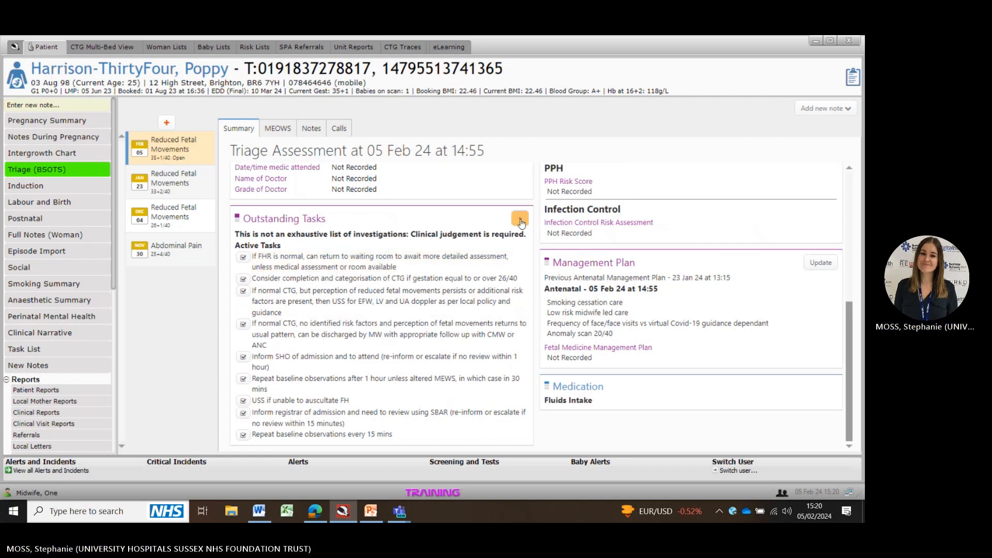
Step: Close the 'Repeat baseline observations every 15 mins' task as done on 05 Feb 24 at 15:20 by the current user
left_click(329, 437)
left_click(381, 351)
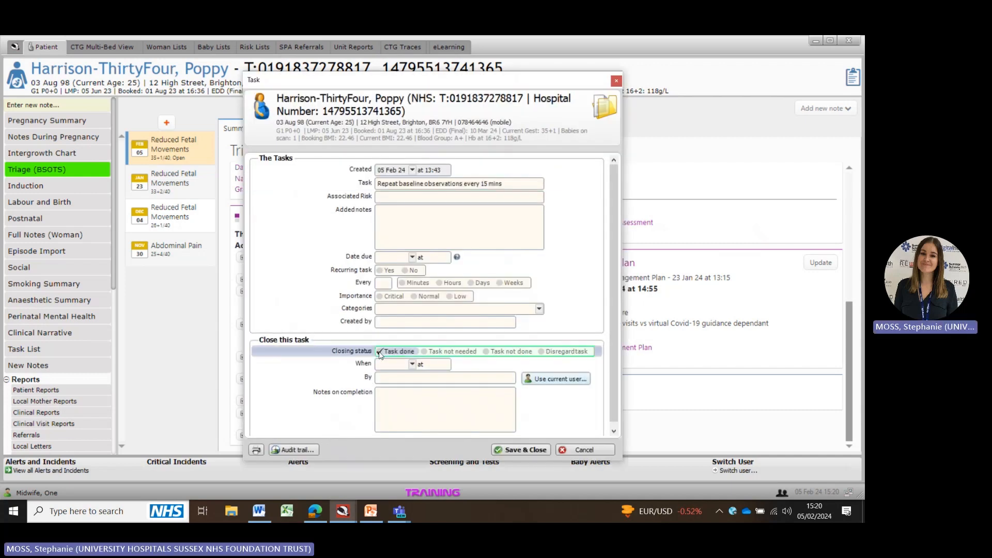
left_click(385, 361)
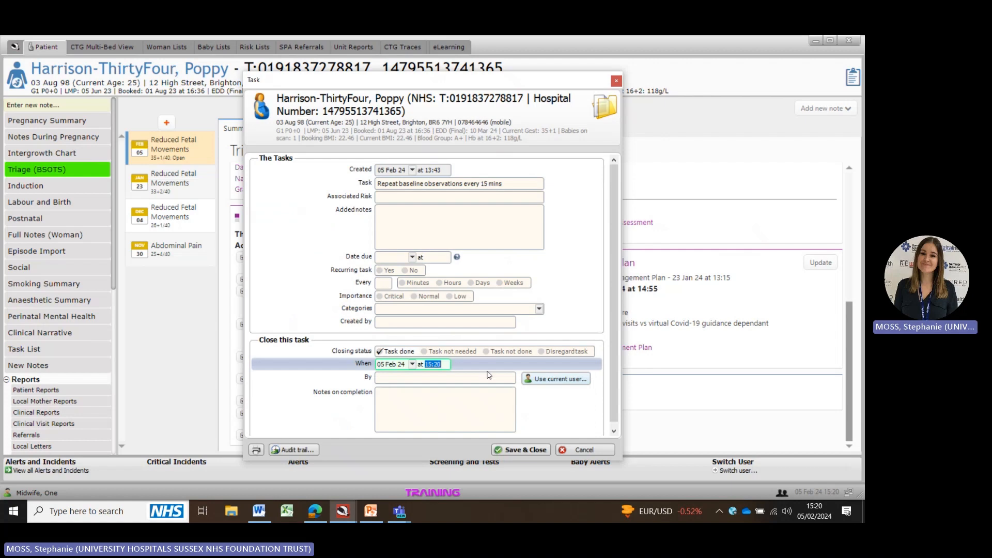
left_click(558, 380)
left_click(520, 450)
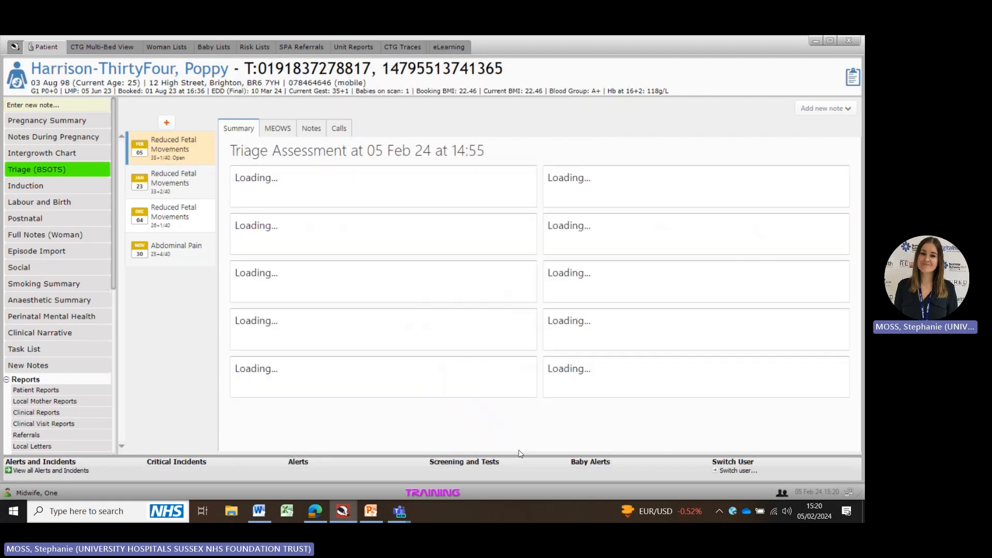
Step: Open the triage assessment and set the date and time ongoing midwifery care commenced to 05 Feb 24 at 15:20
mouse_move(852, 229)
left_mouse_down()
mouse_move(858, 361)
mouse_move(853, 226)
left_mouse_up()
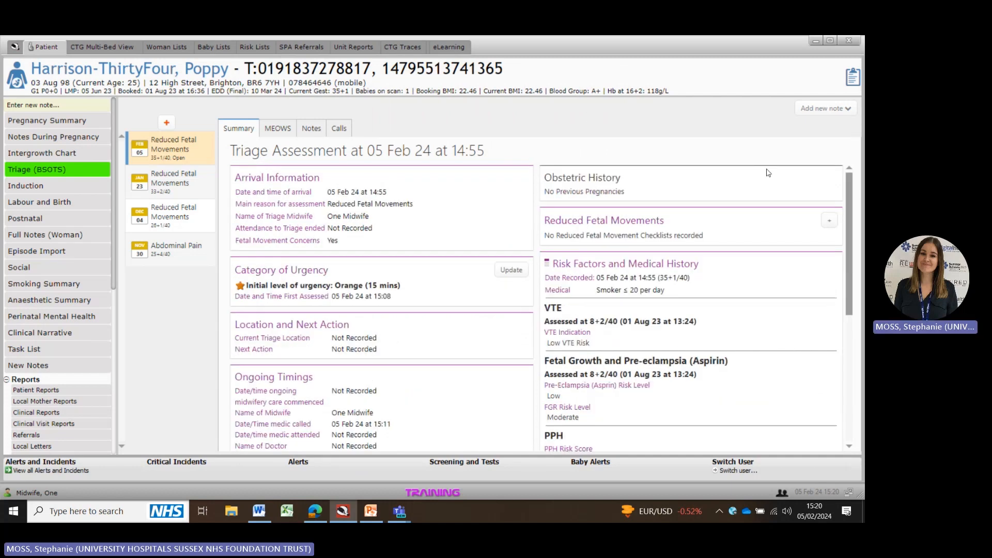
double_click(377, 206)
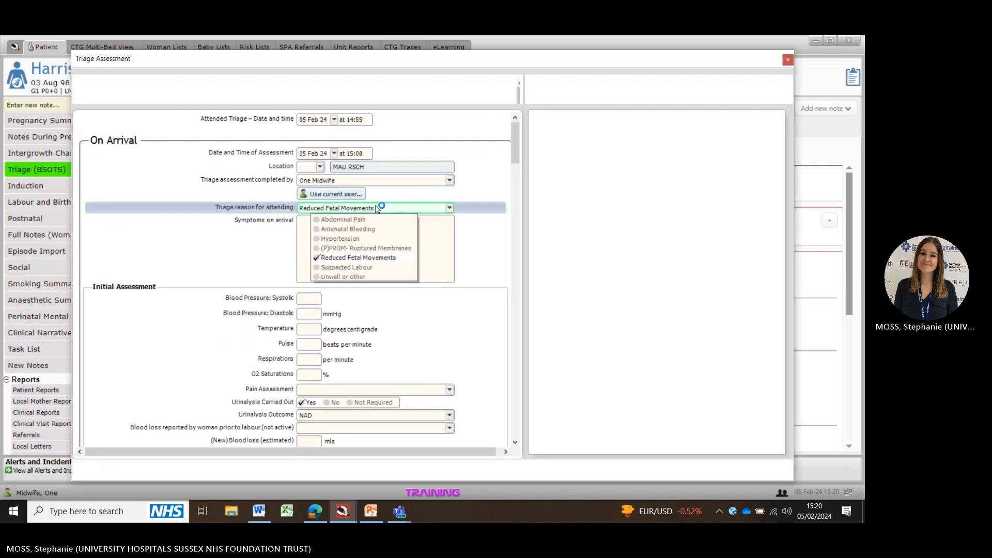
left_click_drag(517, 144, 516, 279)
left_click(315, 162)
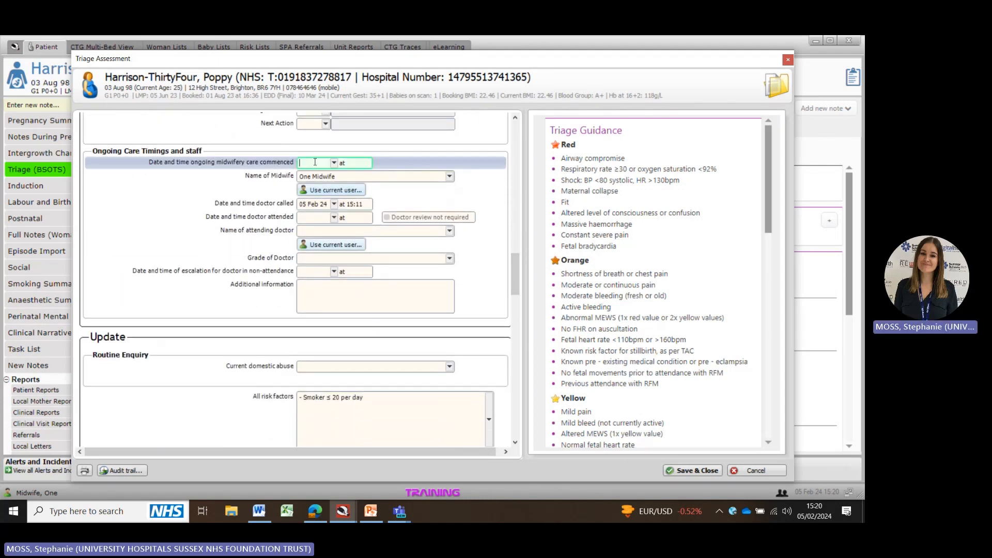
key("Tab")
Step: Set the date and time the doctor attended to today, 05 Feb 24, at 15:15
left_click(312, 218)
type("t")
key("Tab")
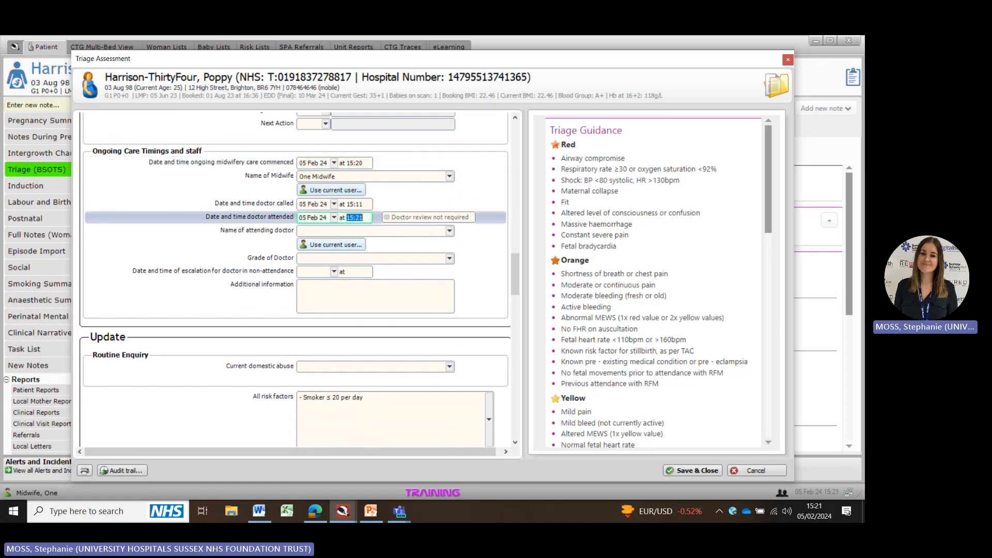
type("15:15")
Step: Record One Doctor as the attending doctor with the grade of doctor set to SHO
left_click(338, 232)
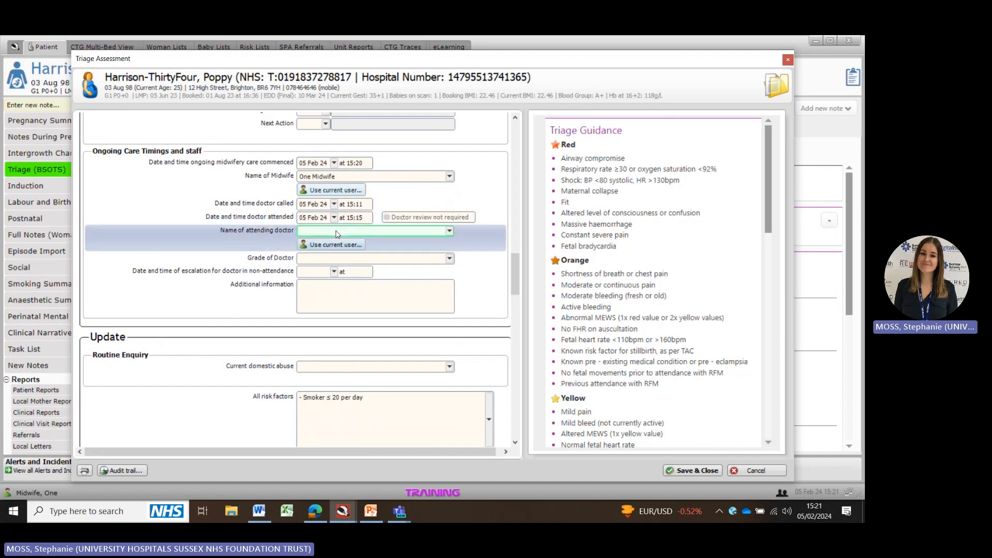
type("doctor")
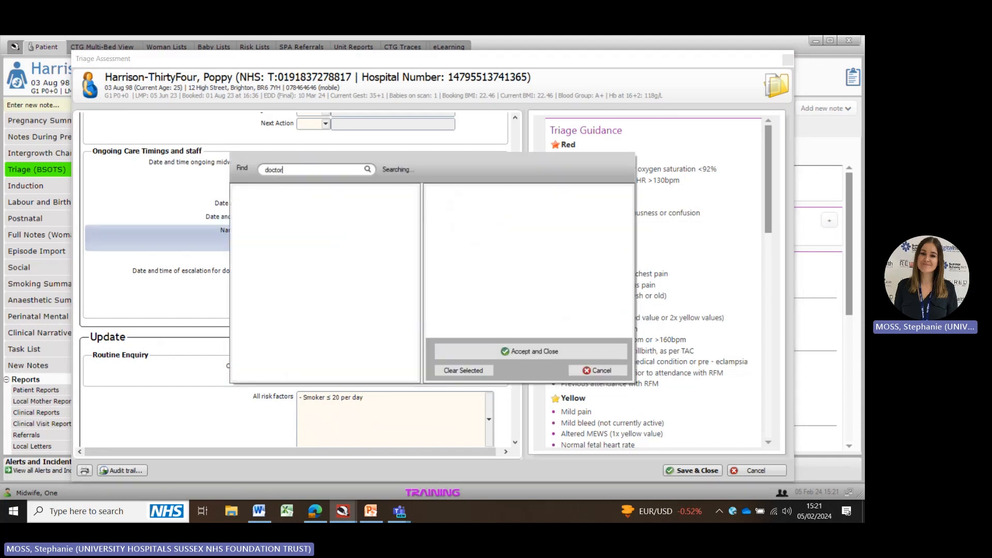
left_click(253, 195)
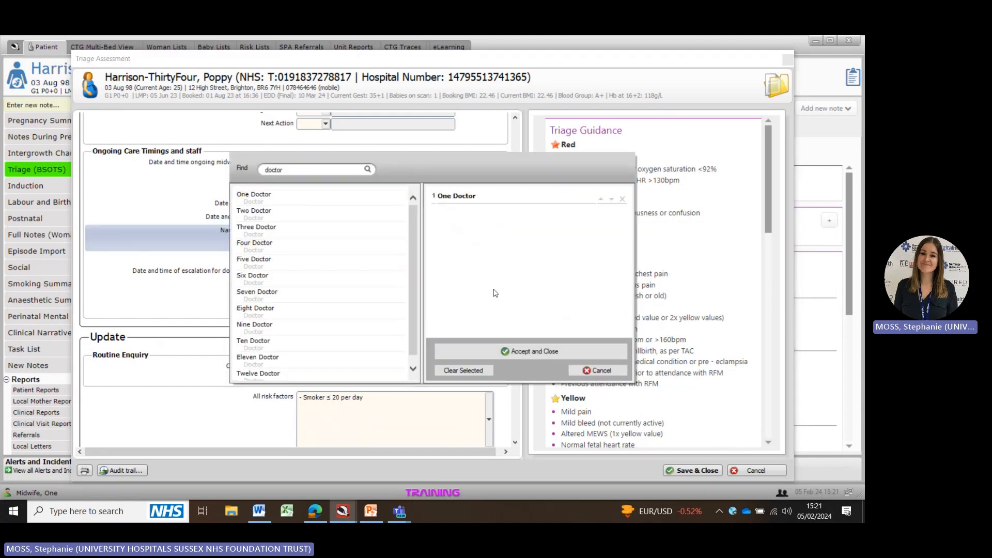
left_click(525, 354)
left_click(362, 265)
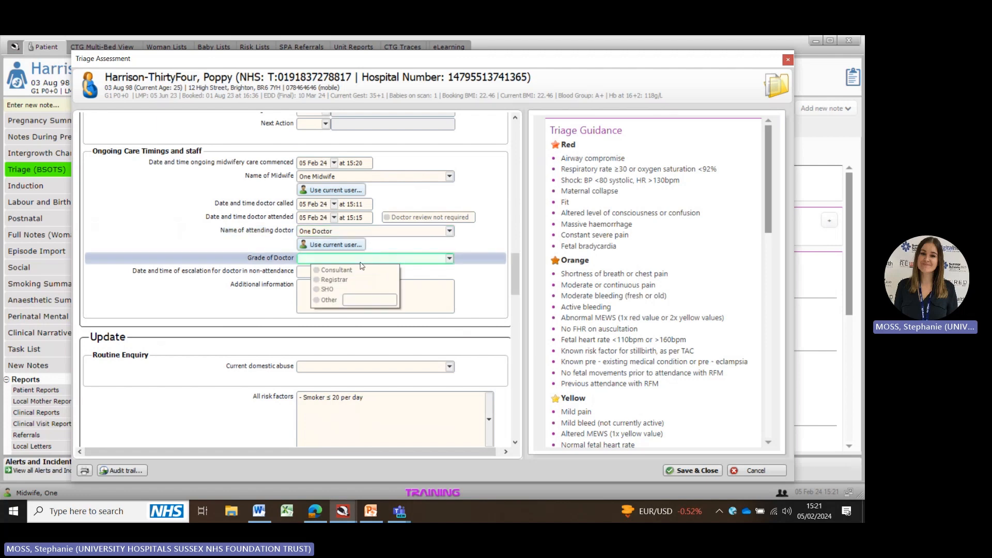
left_click(331, 289)
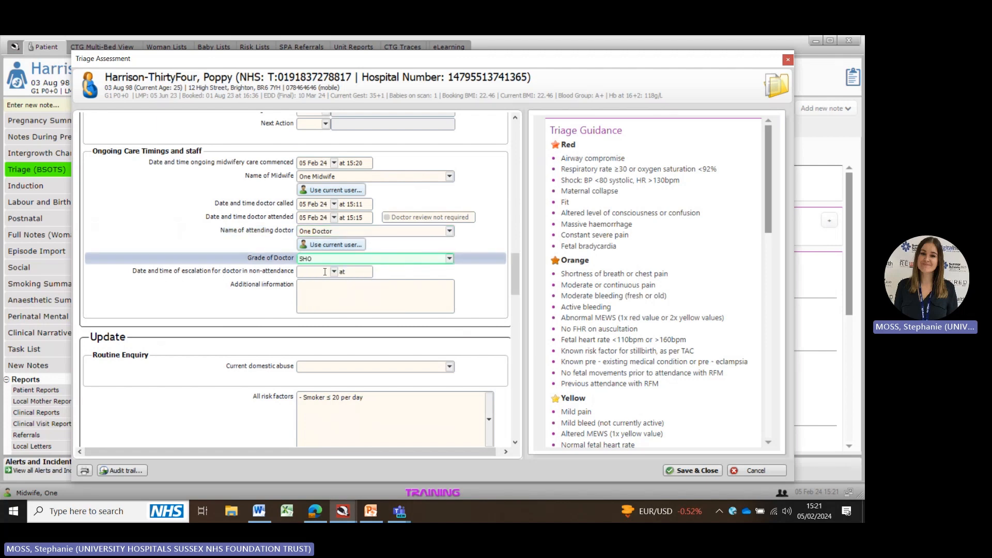
left_click(320, 289)
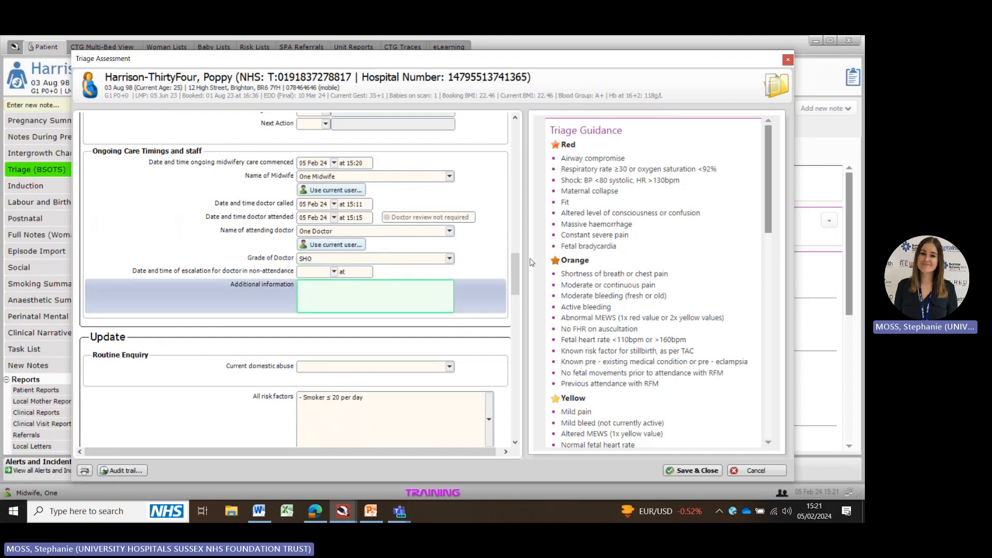
Step: Set the routine enquiry's current domestic abuse answer to No
scroll(516, 279, "down", 3)
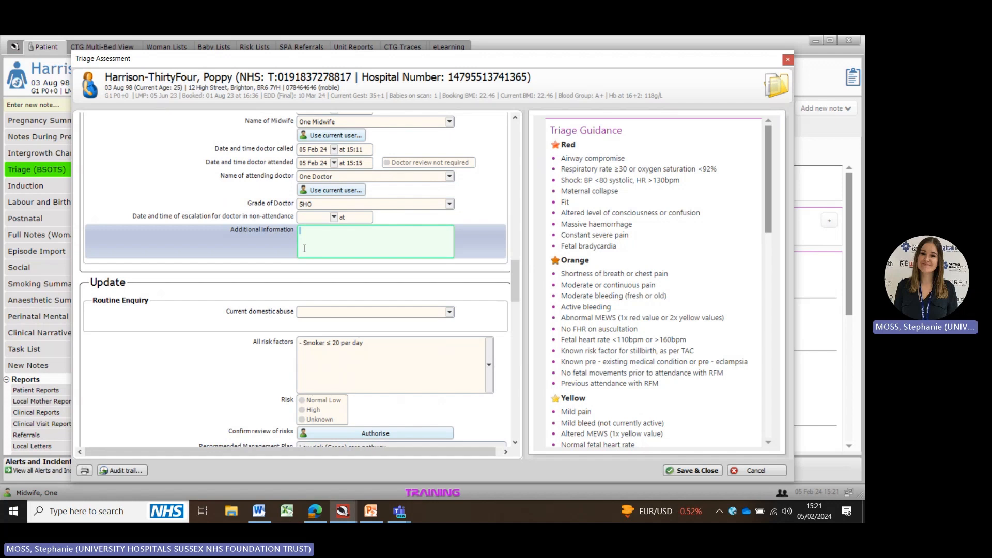
scroll(517, 276, "down", 6)
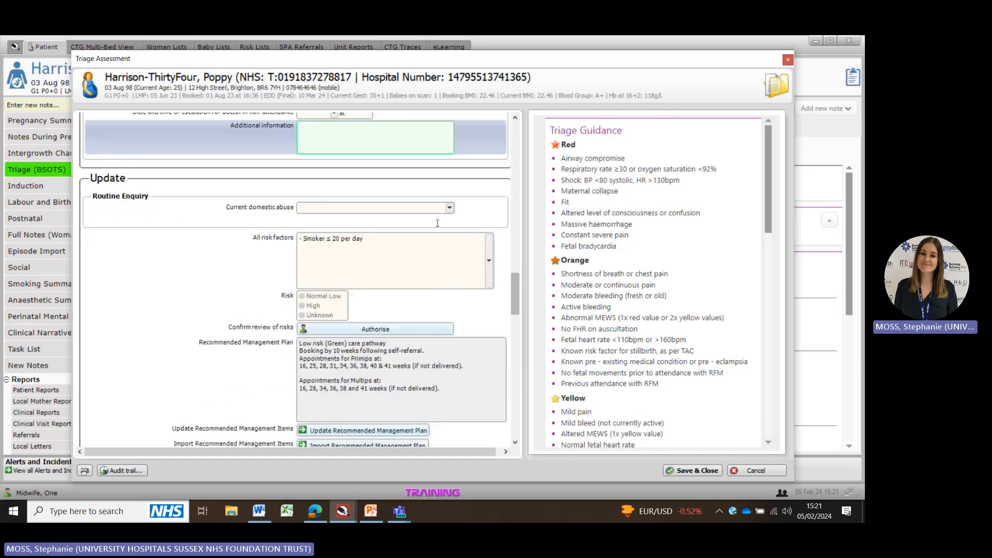
left_click(428, 209)
left_click(343, 220)
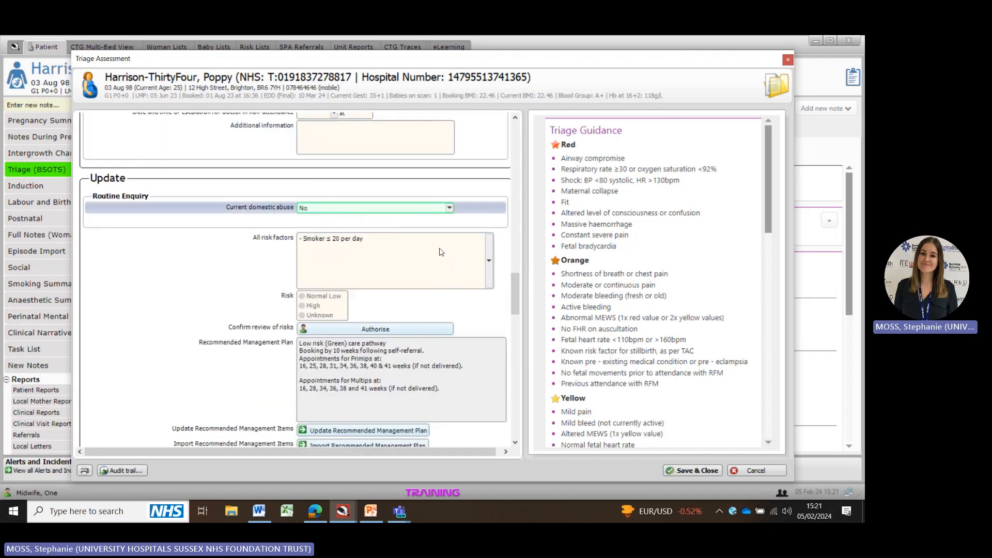
Step: Check the all risk factors list without changing it and set the risk to Normal Low
scroll(516, 282, "down", 3)
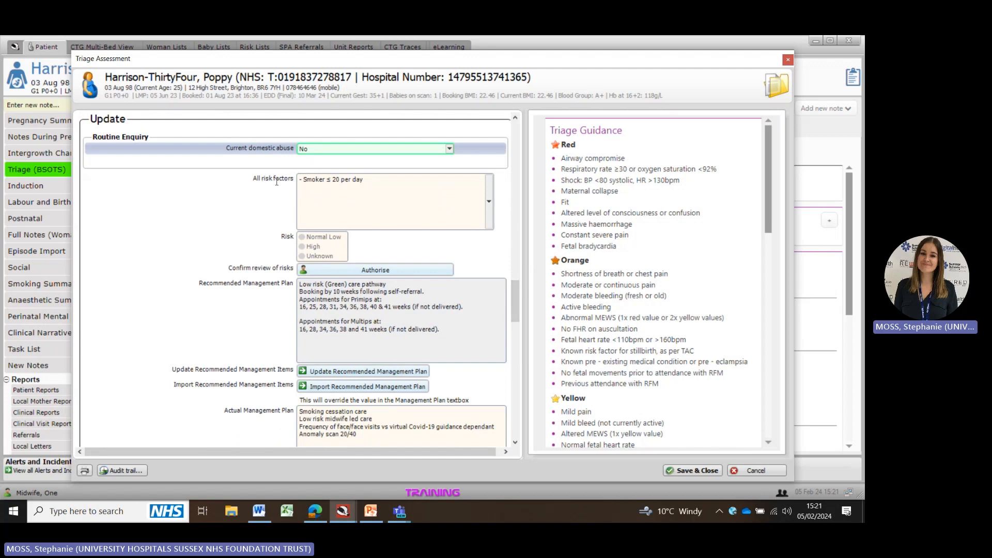
left_click(375, 206)
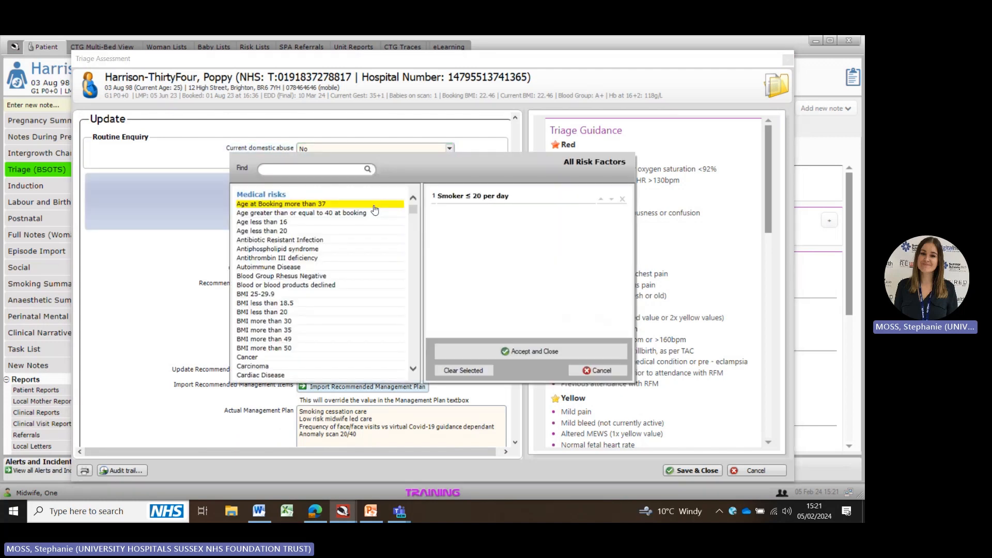
left_click(601, 360)
left_click(302, 238)
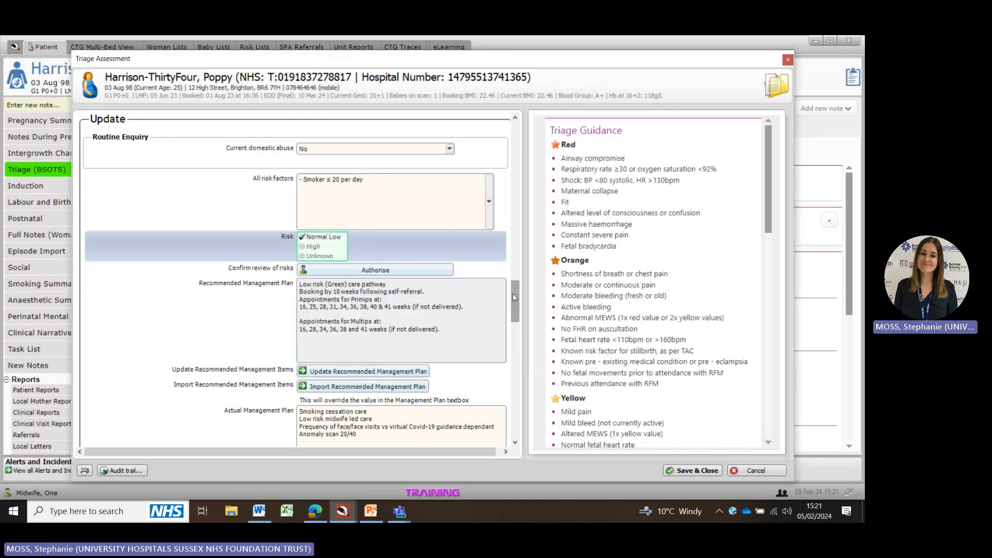
Step: Delete every line of the actual management plan except 'Smoking cessation care'
left_click_drag(514, 293, 518, 322)
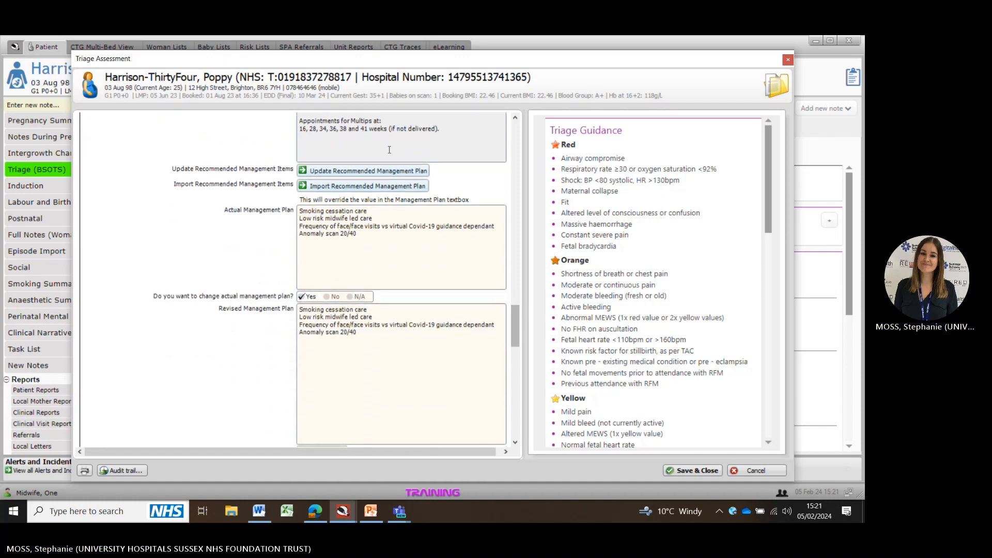
left_click(367, 240)
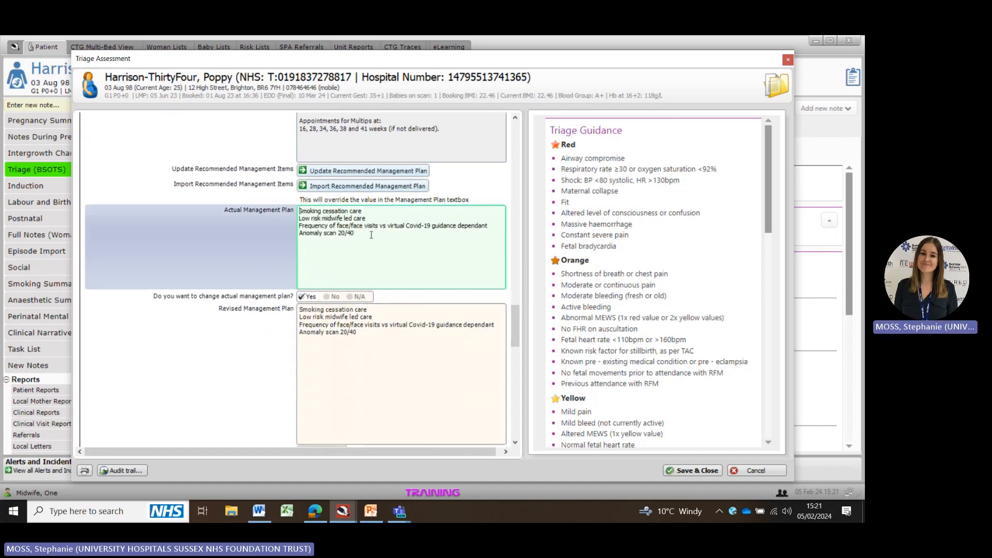
left_click_drag(371, 235, 300, 215)
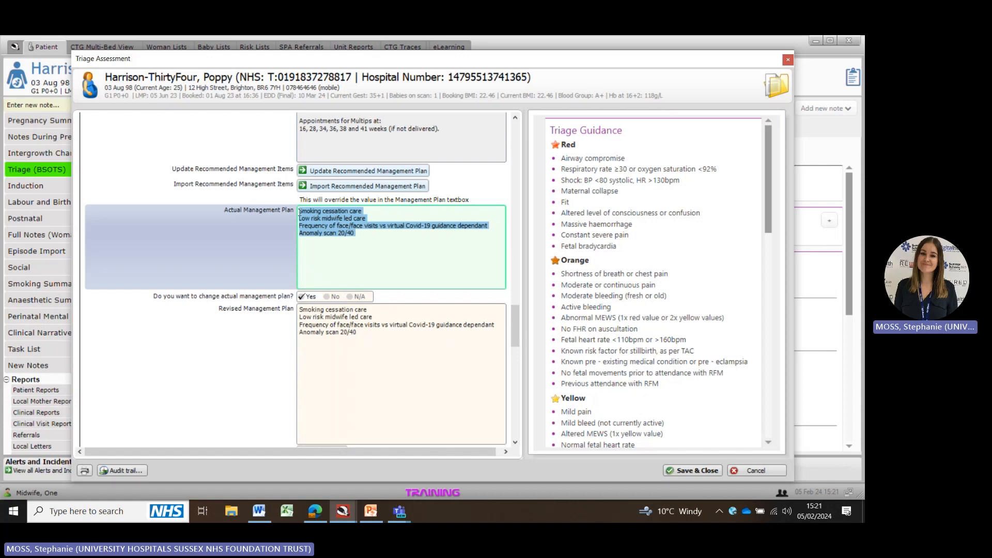
left_click(361, 228)
left_click_drag(360, 235, 312, 221)
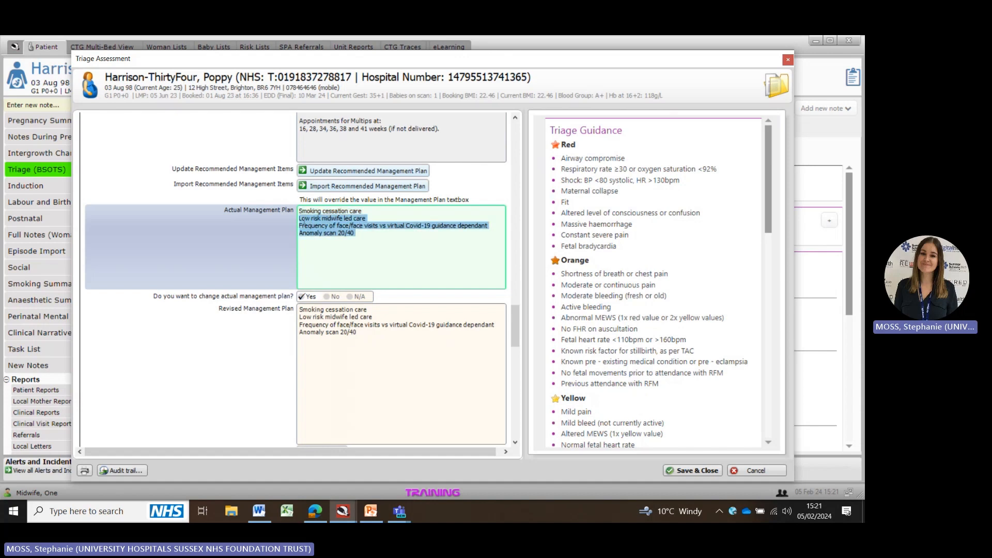
key("BackSpace")
Step: Delete every line of the revised management plan except 'Smoking cessation care'
scroll(519, 312, "down", 3)
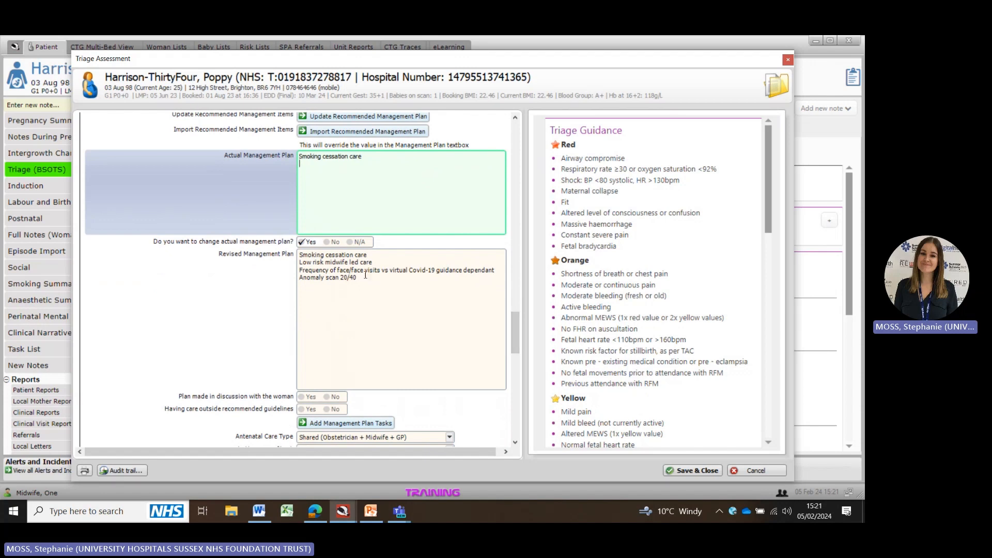
left_click_drag(365, 278, 298, 262)
key("BackSpace")
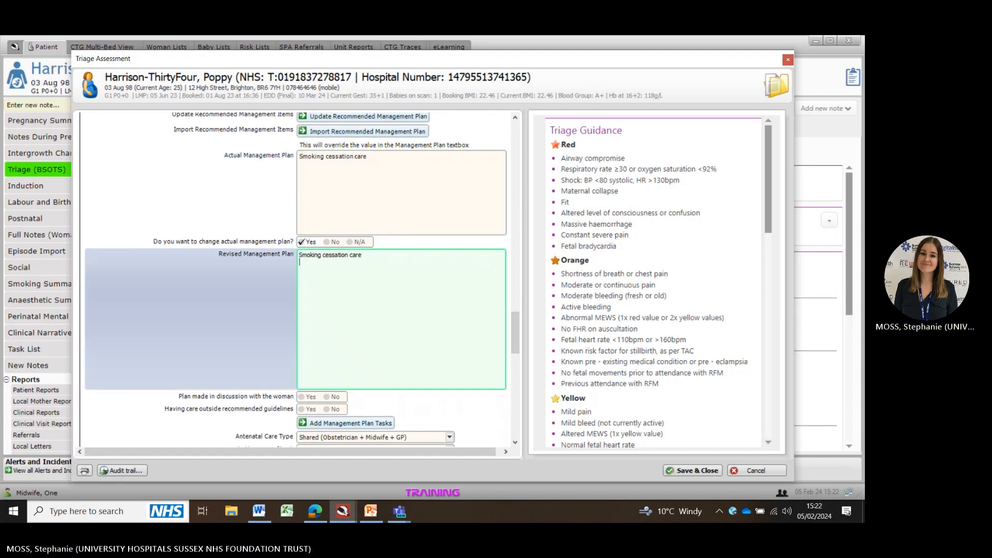
Step: Mark 'Advised to birth in consultant (shared) led unit' as Yes
left_click_drag(512, 327, 512, 358)
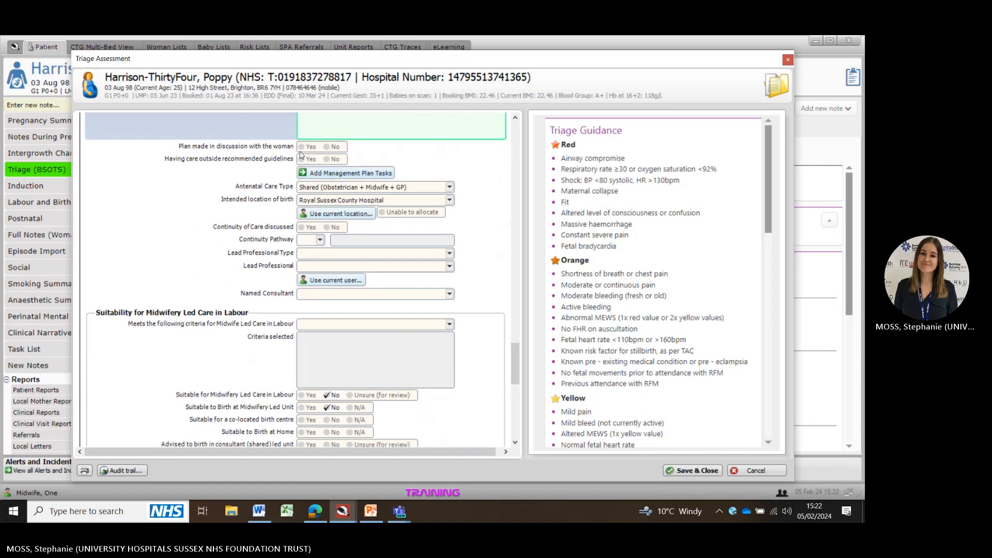
left_click_drag(516, 352, 517, 375)
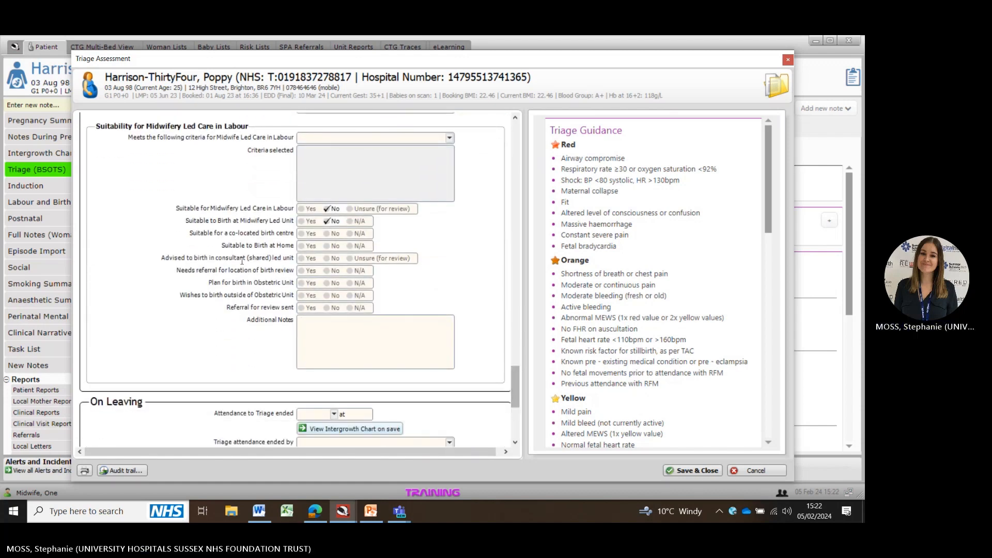
left_click(303, 259)
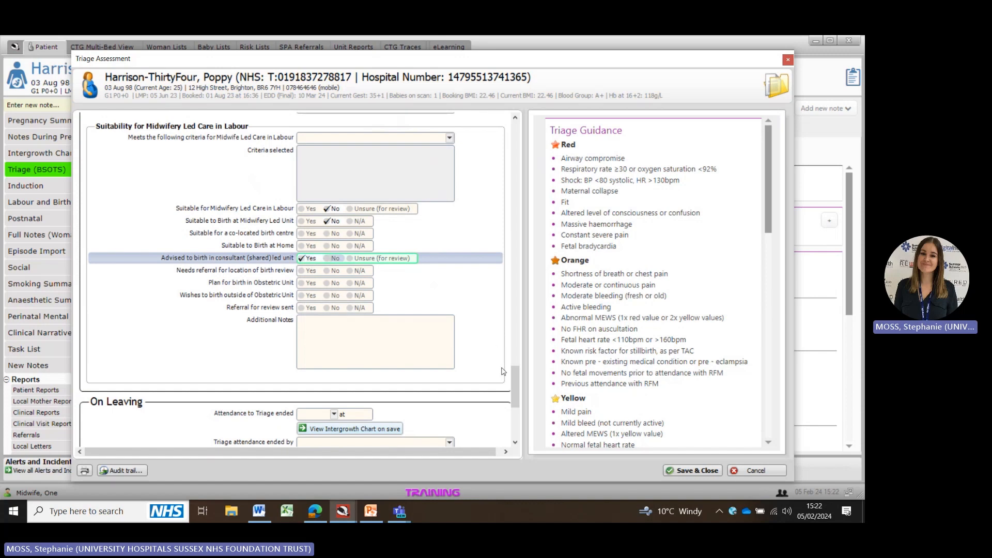
Step: Record the attendance to triage as ended today at 15:22 and set the current user as ending the attendance
scroll(303, 285, "down", 5)
left_click(306, 269)
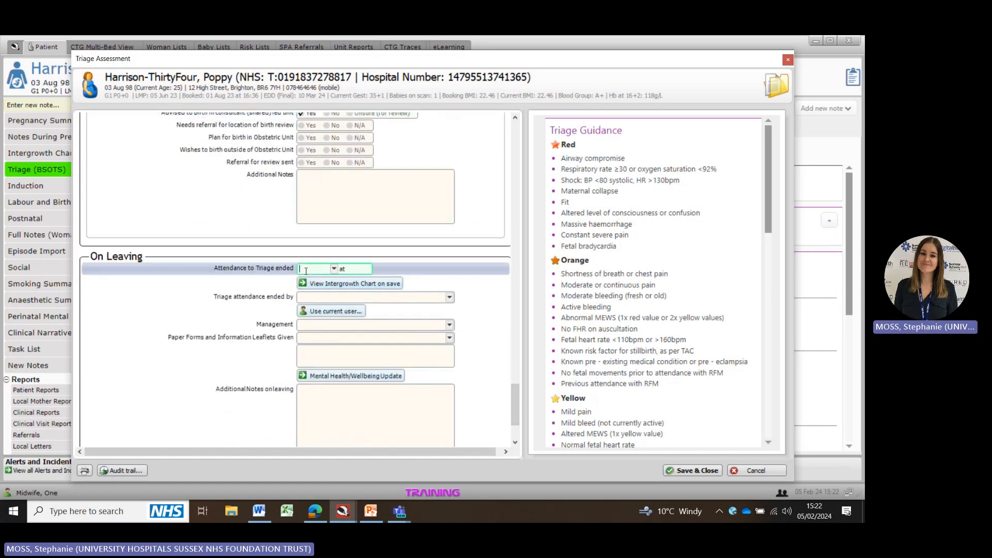
type("t")
key("Tab")
scroll(509, 397, "down", 2)
left_click(334, 261)
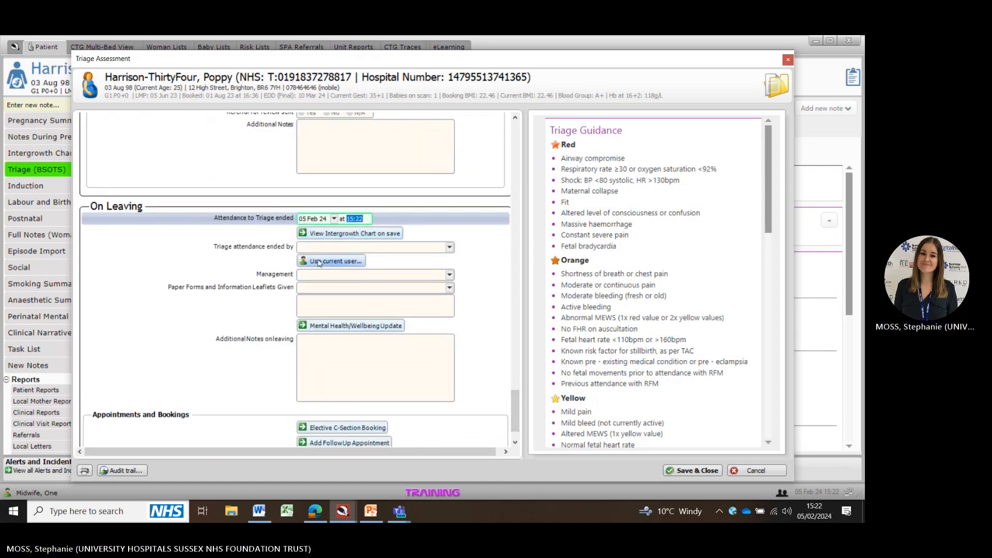
Step: Set the management on leaving to 'Continue with scheduled CMW appts'
left_click(304, 275)
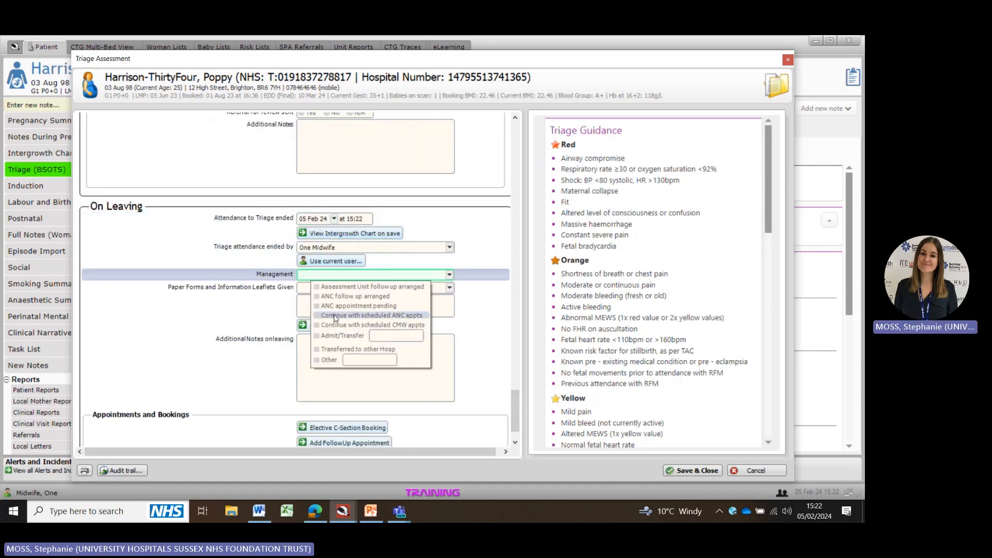
left_click(318, 336)
left_click(392, 335)
type("L")
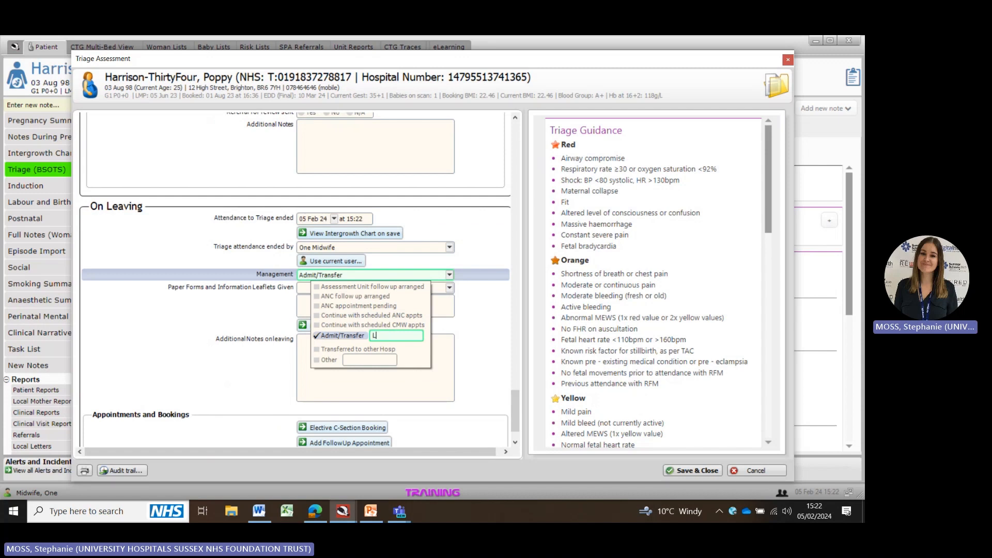
type("12")
key("BackSpace")
key("BackSpace")
left_click(359, 326)
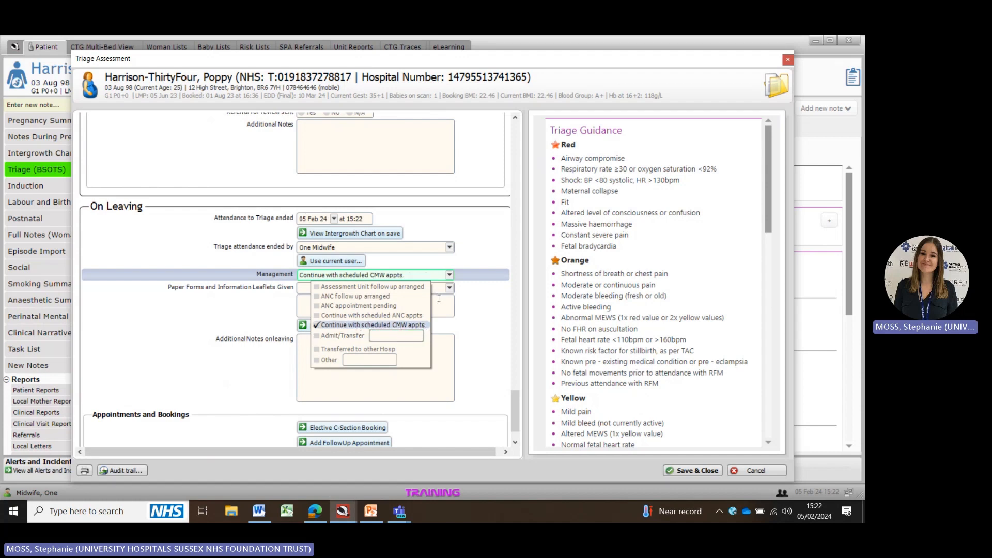
left_click(446, 396)
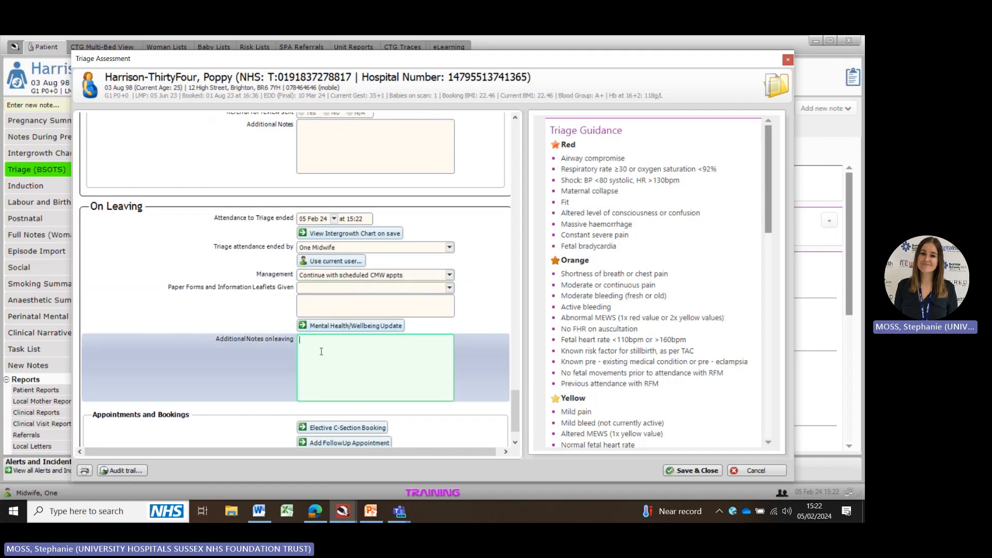
Step: Save and close the triage assessment, confirming the save
left_click(324, 289)
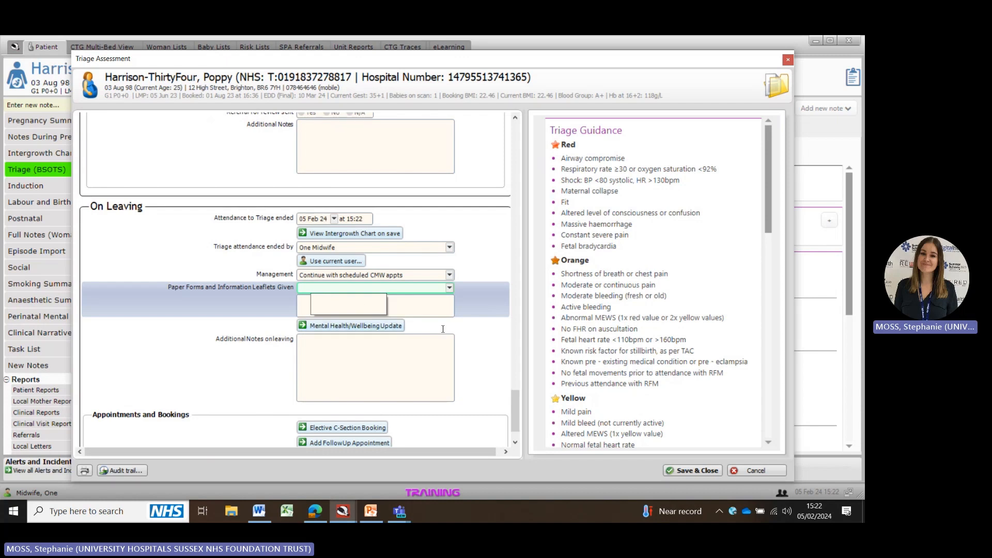
left_click(402, 371)
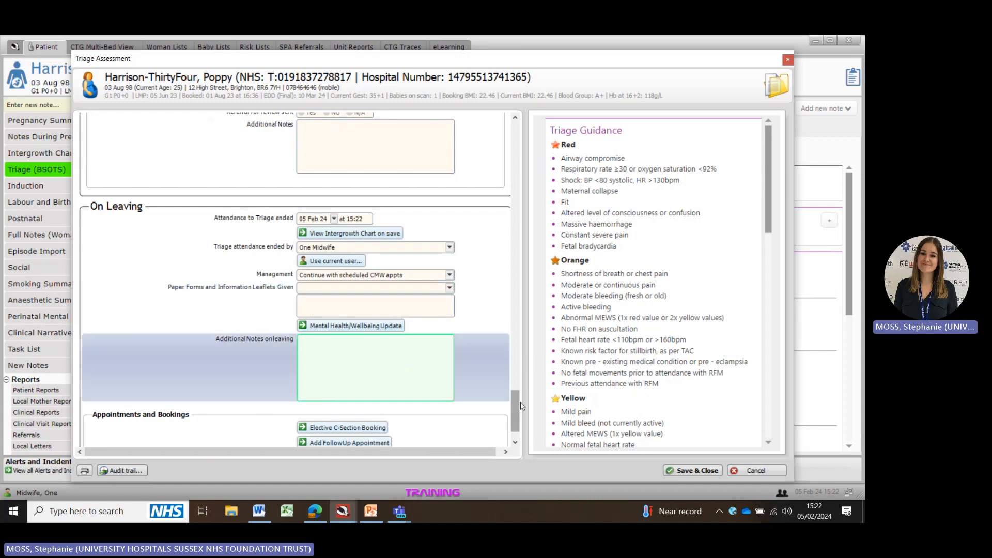
left_click(689, 472)
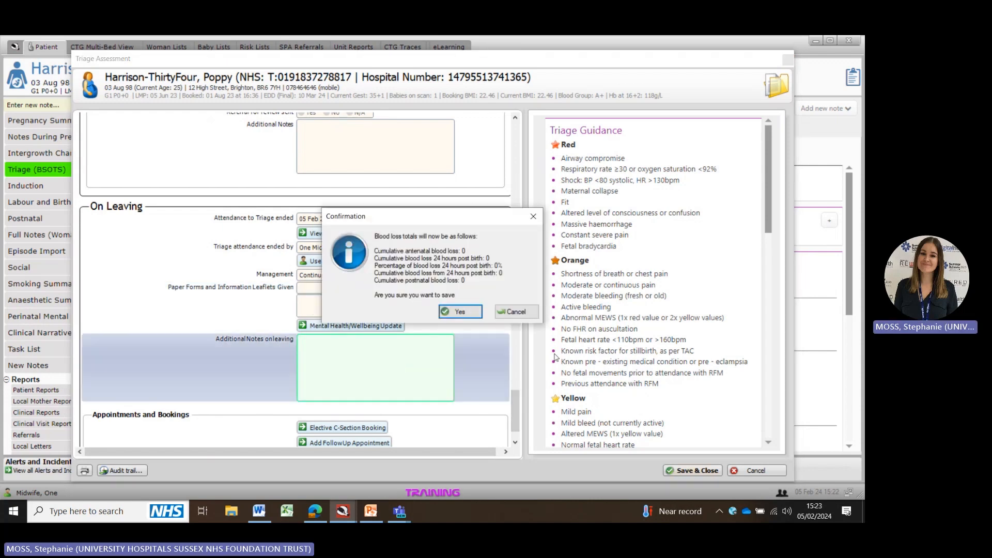
left_click(462, 310)
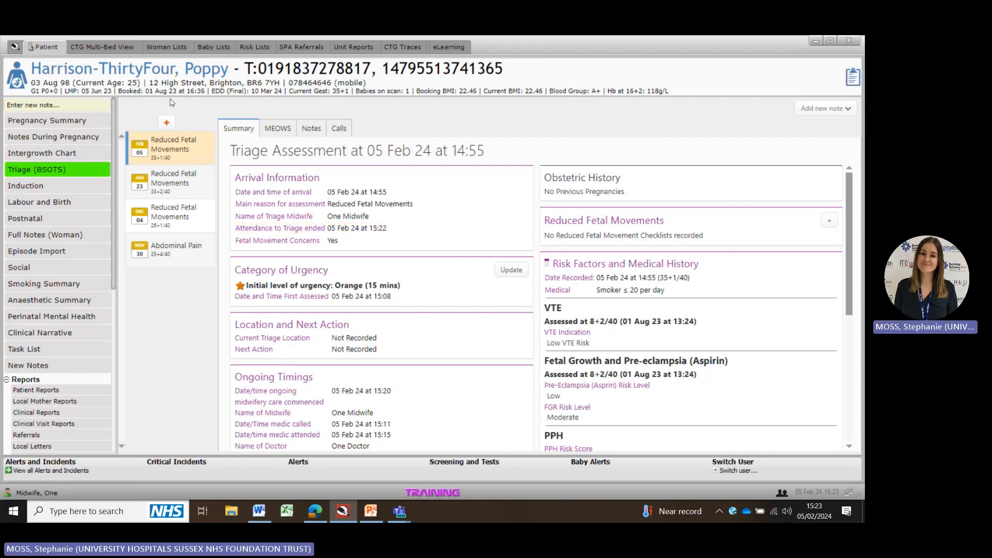
Step: Open the 'To Attend Triage (BSOTS)' woman list
left_click(156, 47)
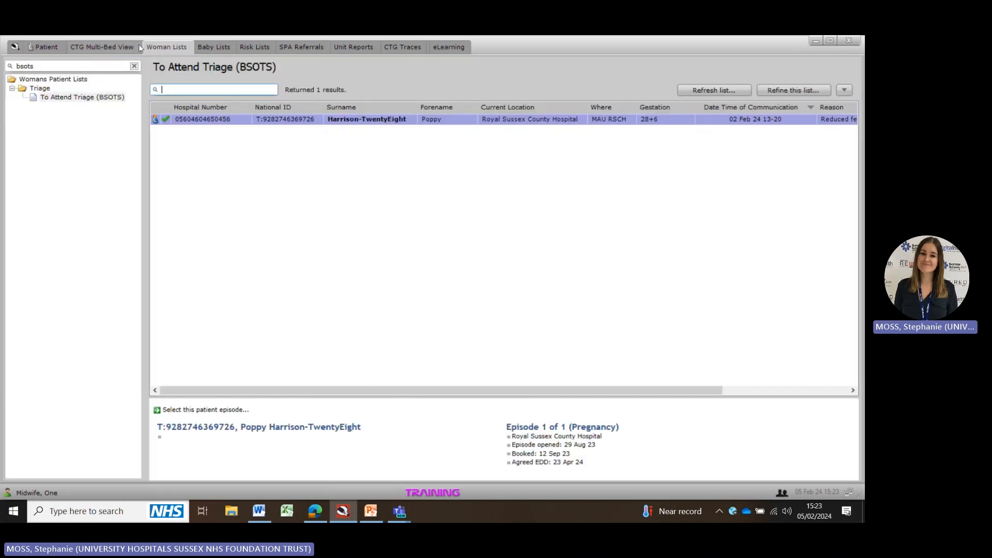
left_click(61, 99)
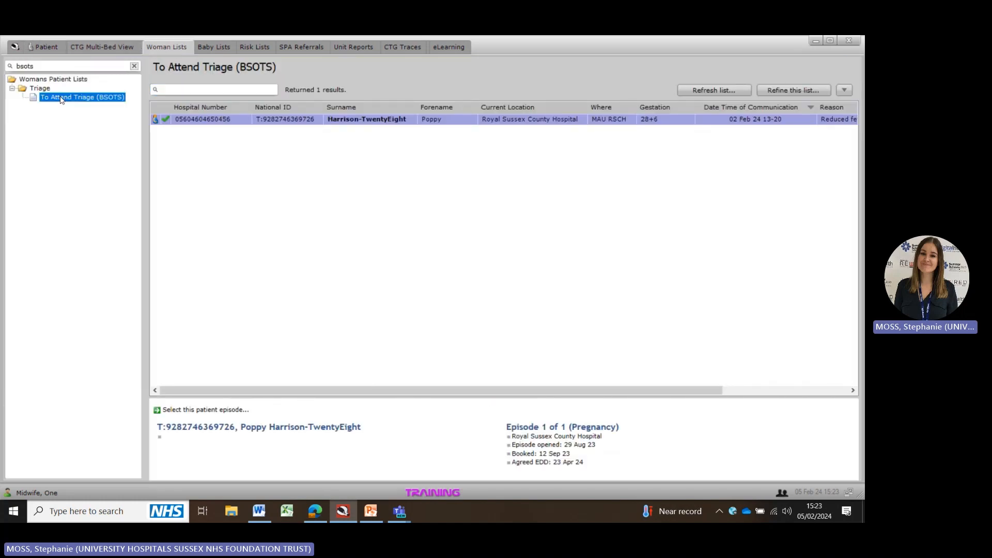